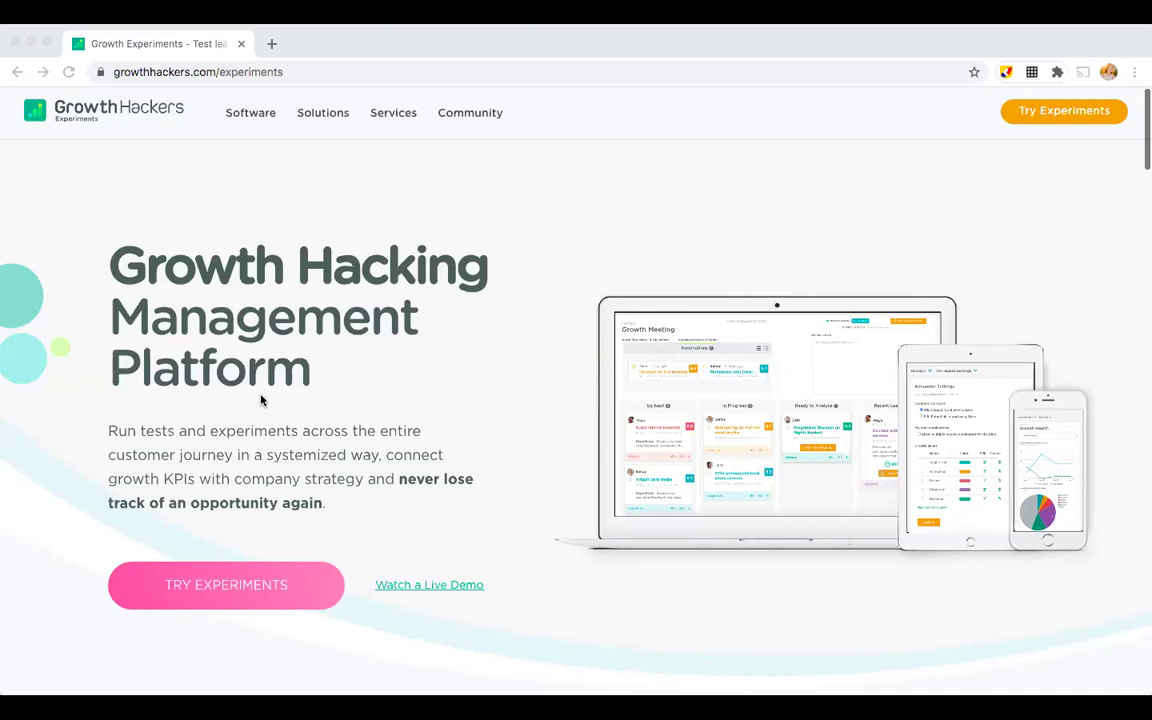
- Look over the top of the Growth Hacking Management Platform landing page and start trying Experiments
{"action": "scroll", "coordinate": [260, 399], "scroll_direction": "down", "scroll_amount": 3}
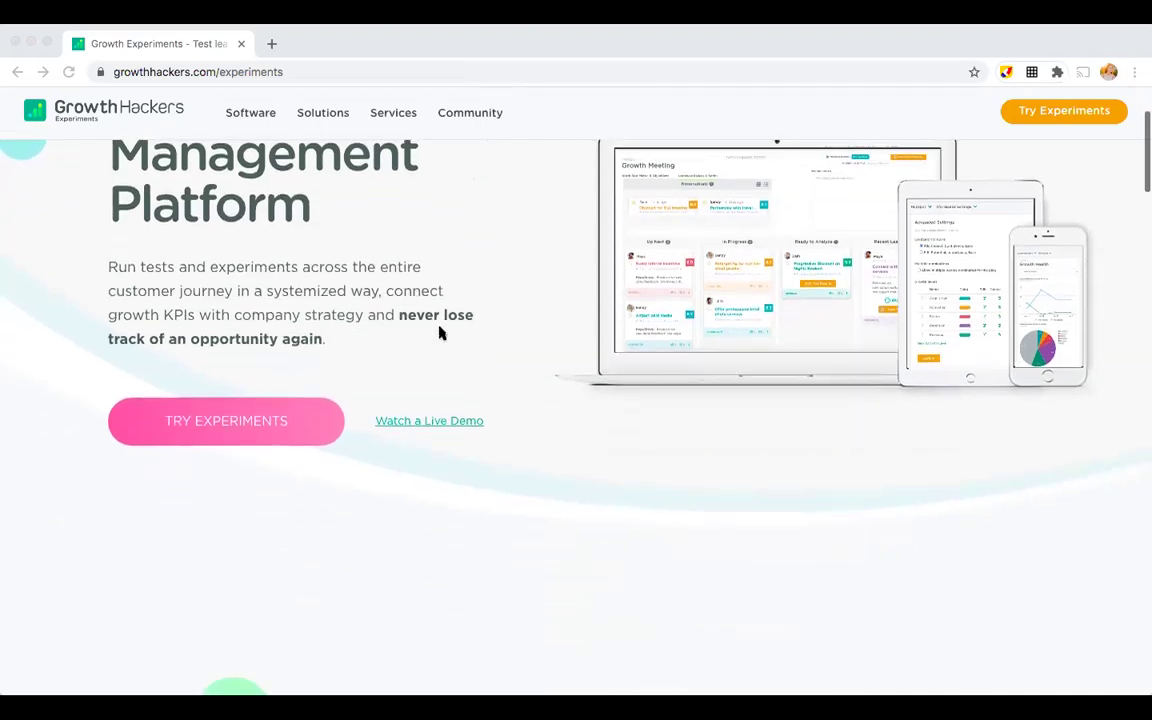
{"action": "scroll", "coordinate": [967, 172], "scroll_direction": "up", "scroll_amount": 3}
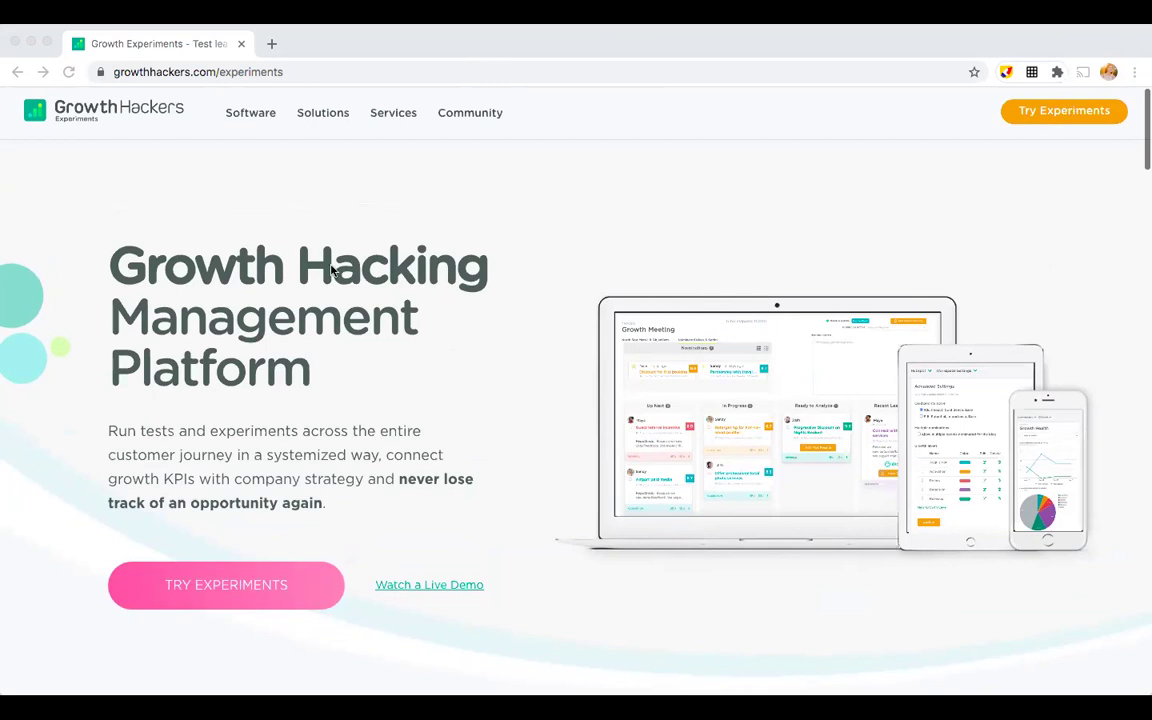
{"action": "left_click", "coordinate": [1047, 113]}
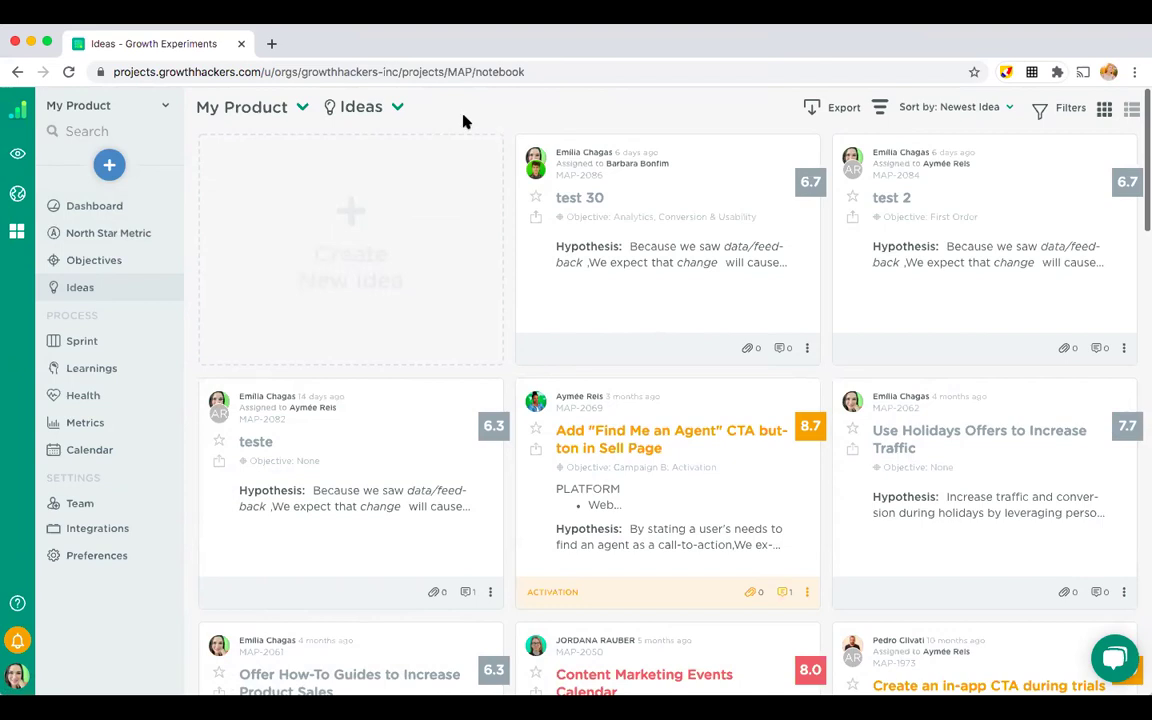
- Review the My Product dashboard from the team announcements through the current objectives, and view the list of available workspaces
{"action": "left_click", "coordinate": [100, 206]}
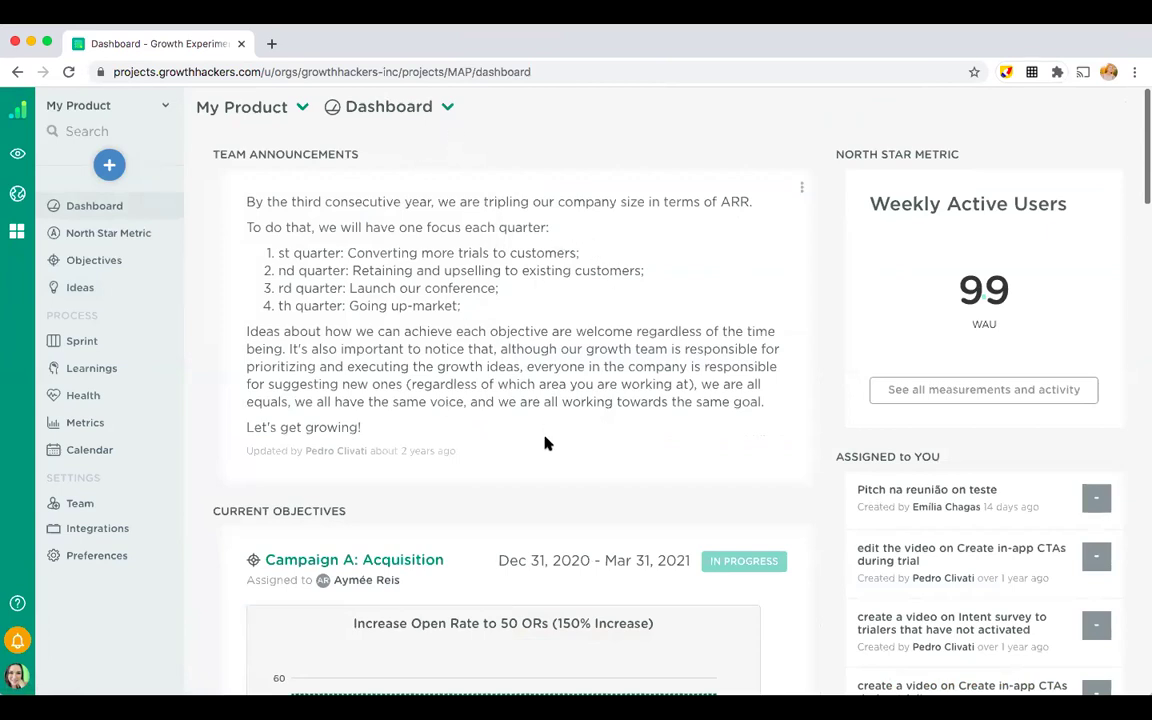
{"action": "scroll", "coordinate": [547, 443], "scroll_direction": "down", "scroll_amount": 3}
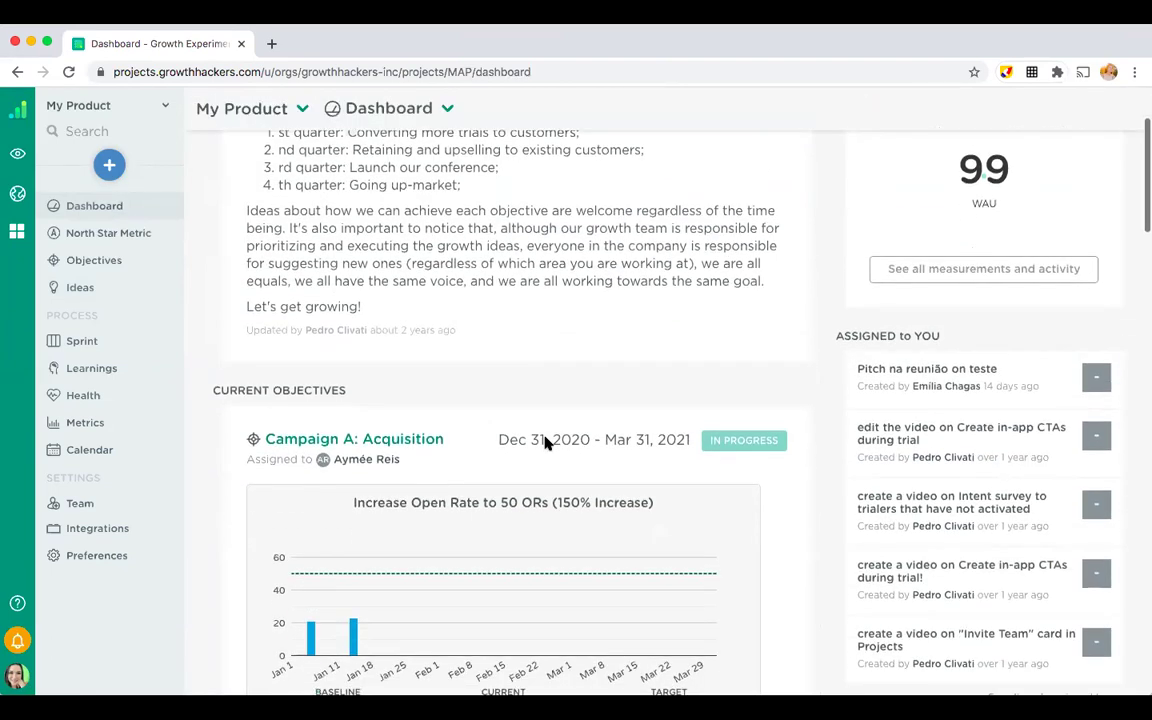
{"action": "scroll", "coordinate": [547, 443], "scroll_direction": "down", "scroll_amount": 5}
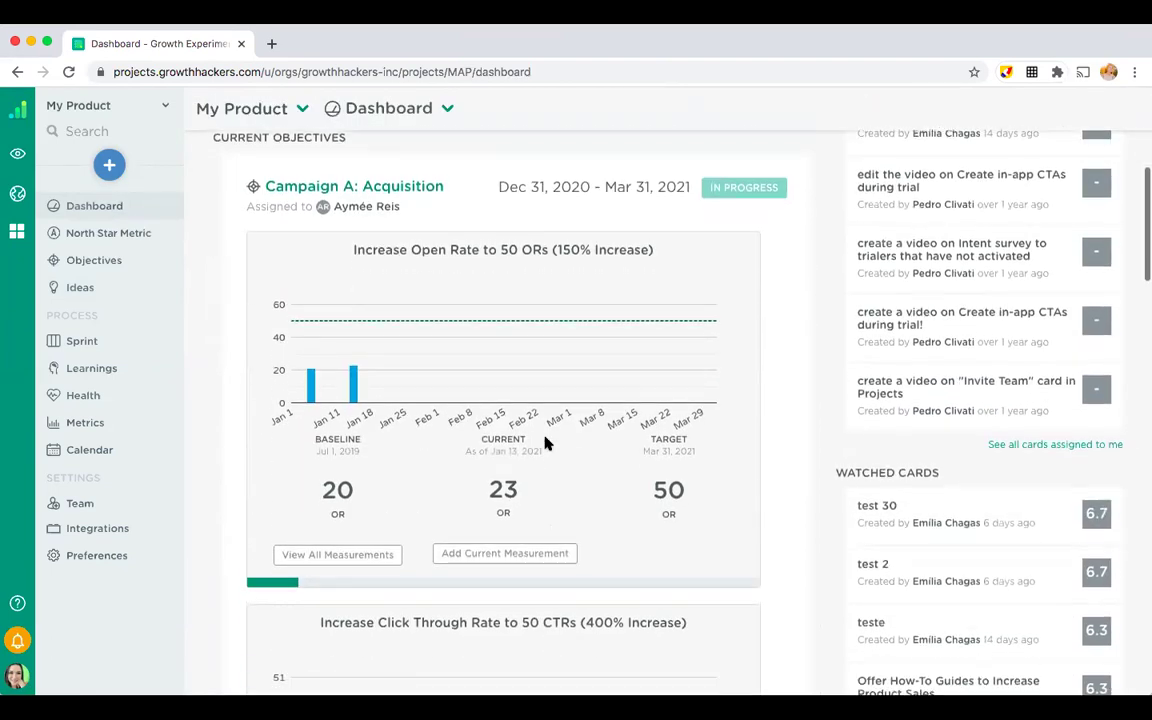
{"action": "scroll", "coordinate": [547, 443], "scroll_direction": "down", "scroll_amount": 15}
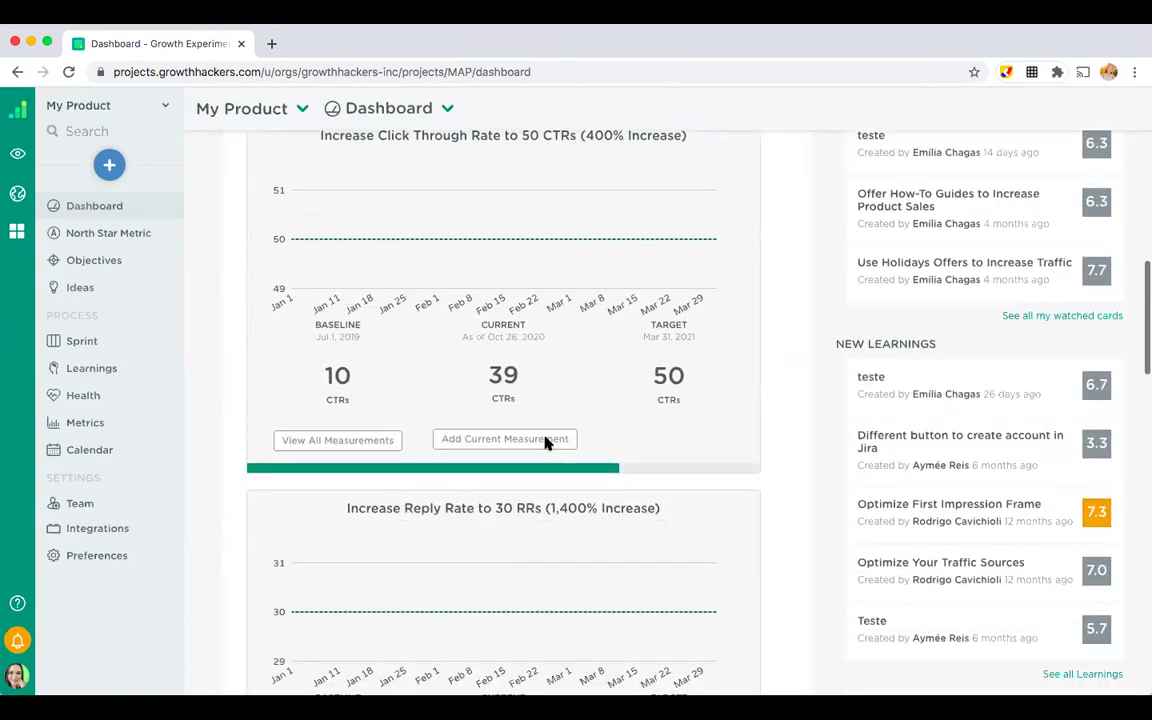
{"action": "scroll", "coordinate": [547, 443], "scroll_direction": "up", "scroll_amount": 5}
{"action": "scroll", "coordinate": [547, 443], "scroll_direction": "up", "scroll_amount": 10}
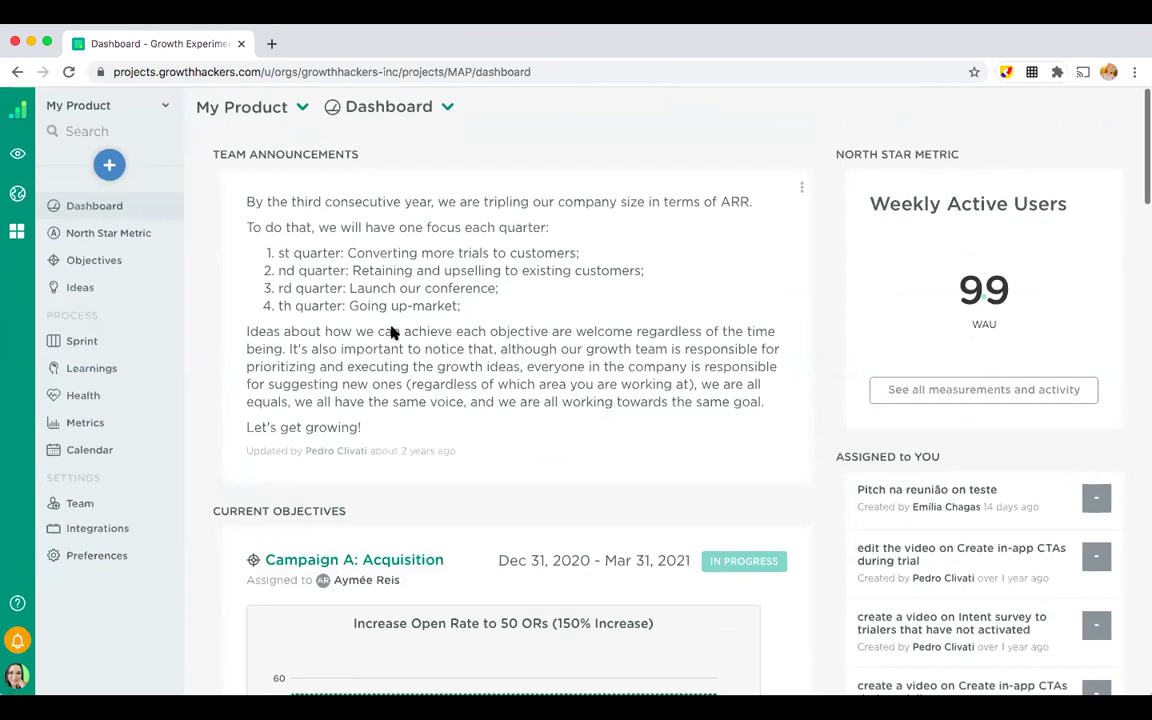
{"action": "left_click", "coordinate": [302, 109]}
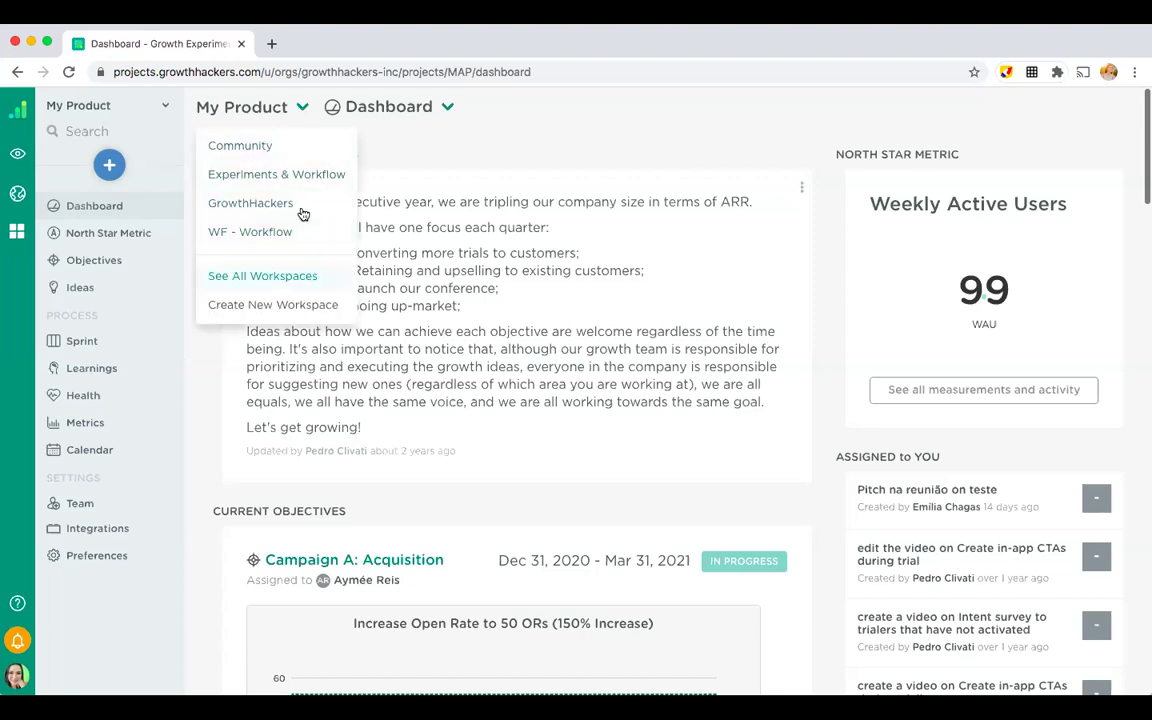
{"action": "left_click", "coordinate": [303, 113]}
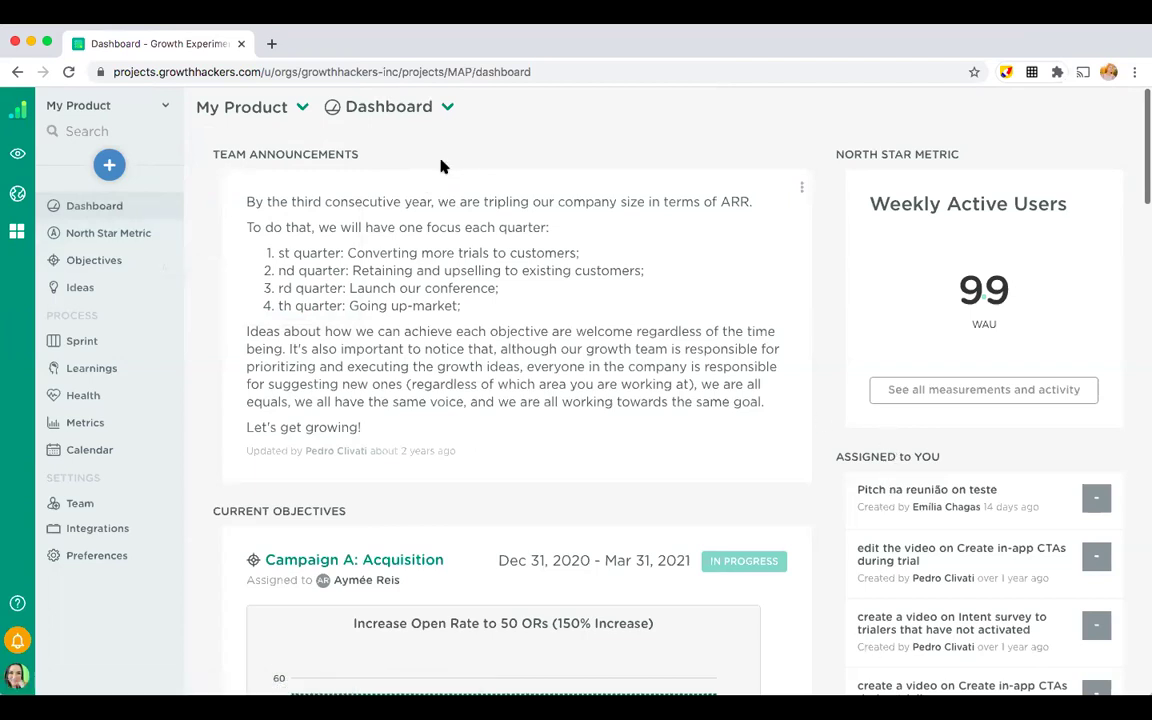
- Open the North Star Metric page and examine the Weekly Active Users chart and the calendar below it
{"action": "left_click", "coordinate": [118, 232]}
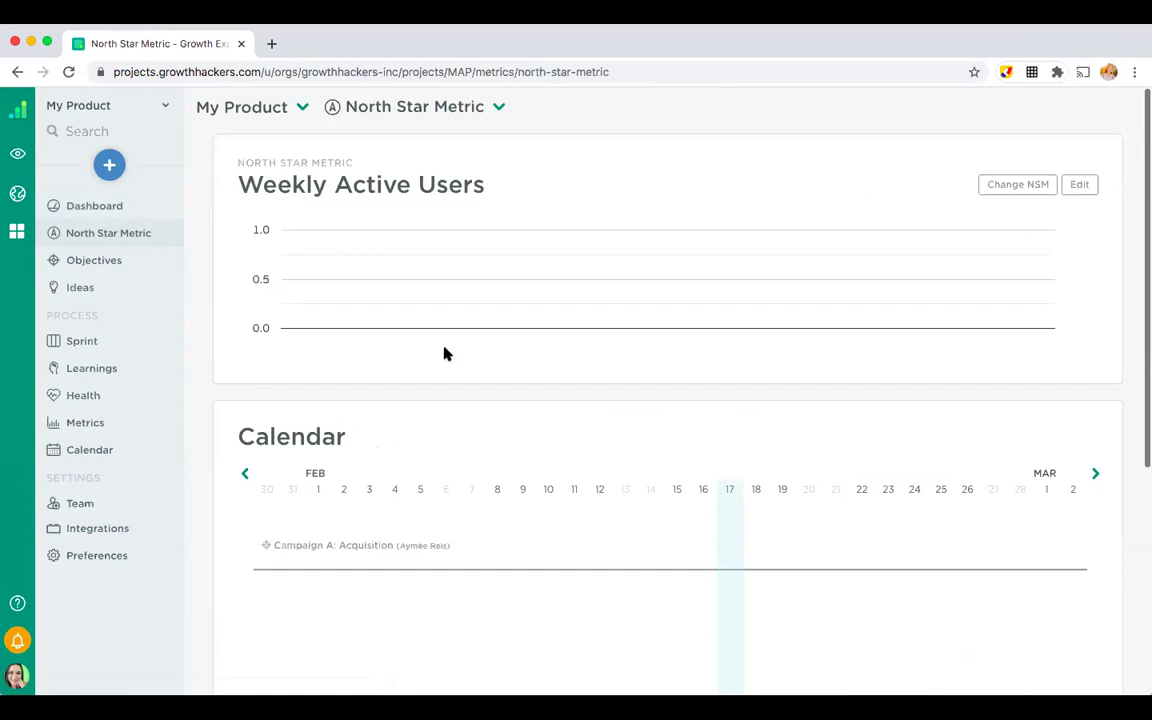
{"action": "scroll", "coordinate": [446, 353], "scroll_direction": "down", "scroll_amount": 1}
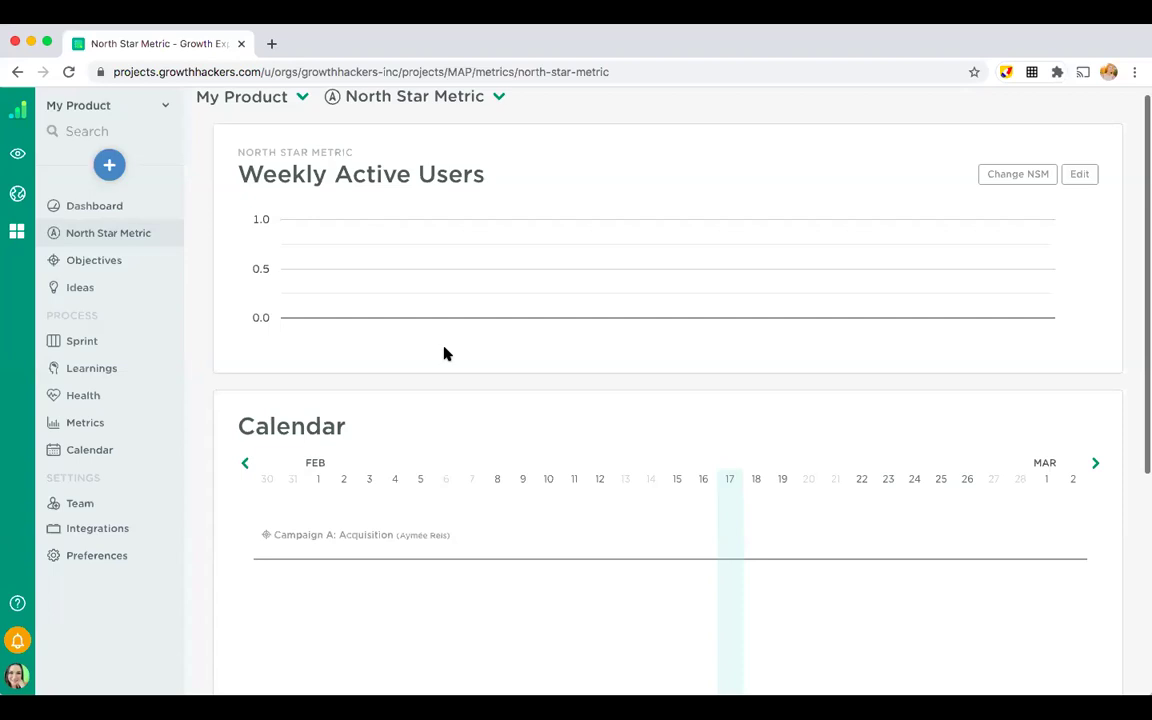
{"action": "scroll", "coordinate": [446, 353], "scroll_direction": "down", "scroll_amount": 3}
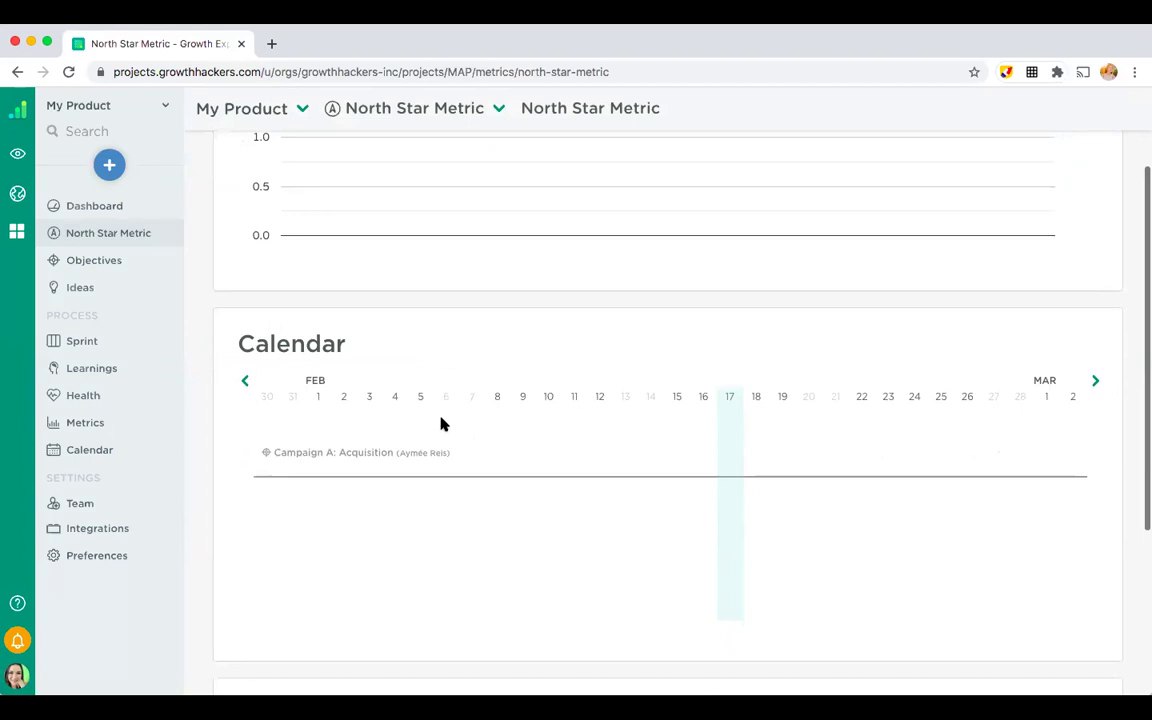
{"action": "scroll", "coordinate": [444, 390], "scroll_direction": "up", "scroll_amount": 2}
{"action": "scroll", "coordinate": [441, 424], "scroll_direction": "up", "scroll_amount": 1}
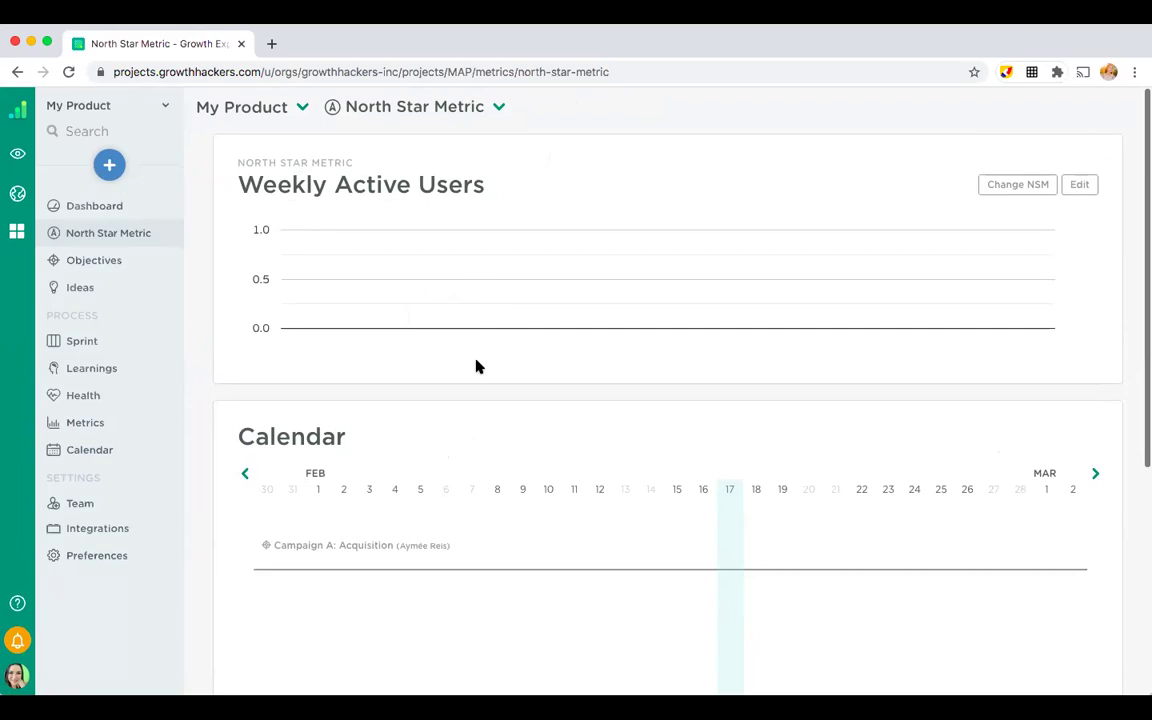
{"action": "scroll", "coordinate": [474, 419], "scroll_direction": "down", "scroll_amount": 3}
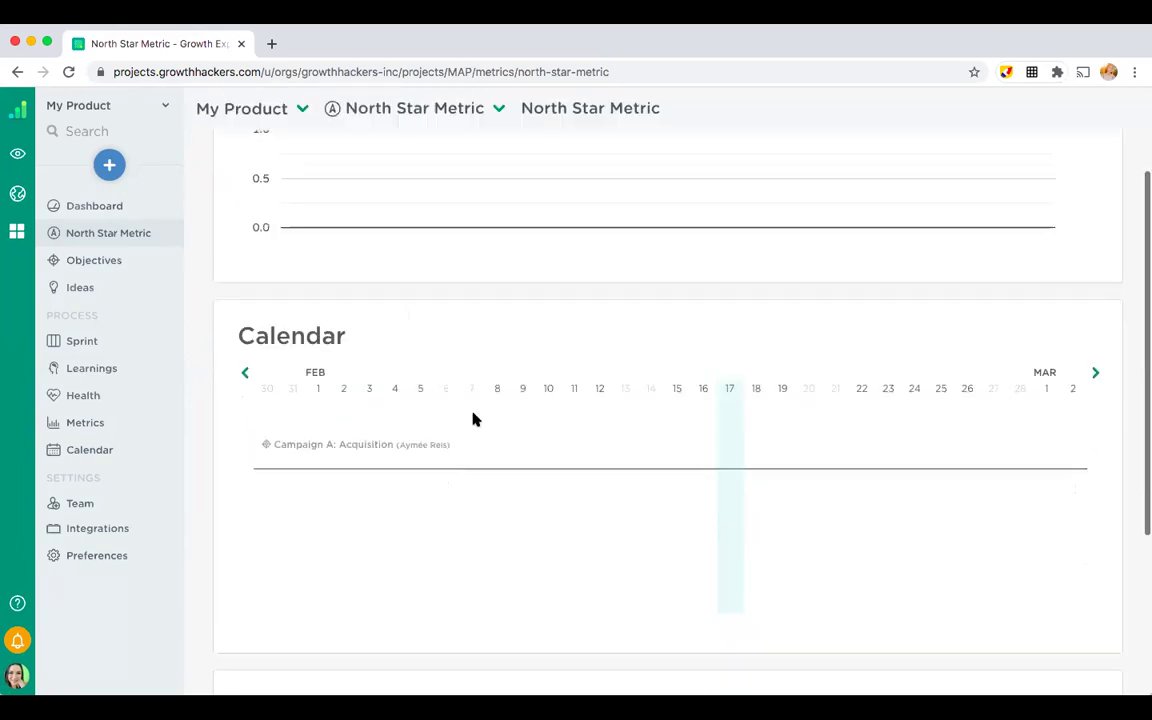
{"action": "scroll", "coordinate": [474, 419], "scroll_direction": "up", "scroll_amount": 3}
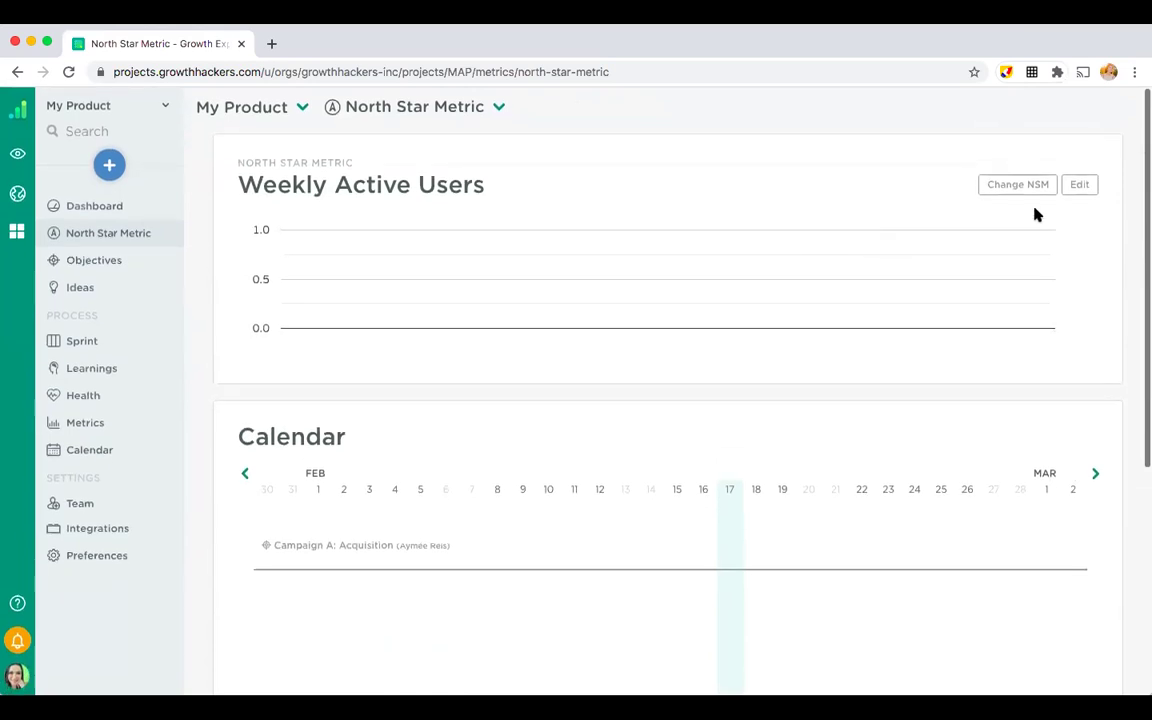
- Start changing the North Star Metric and browse the existing metrics offered as replacements
{"action": "left_click", "coordinate": [1018, 185]}
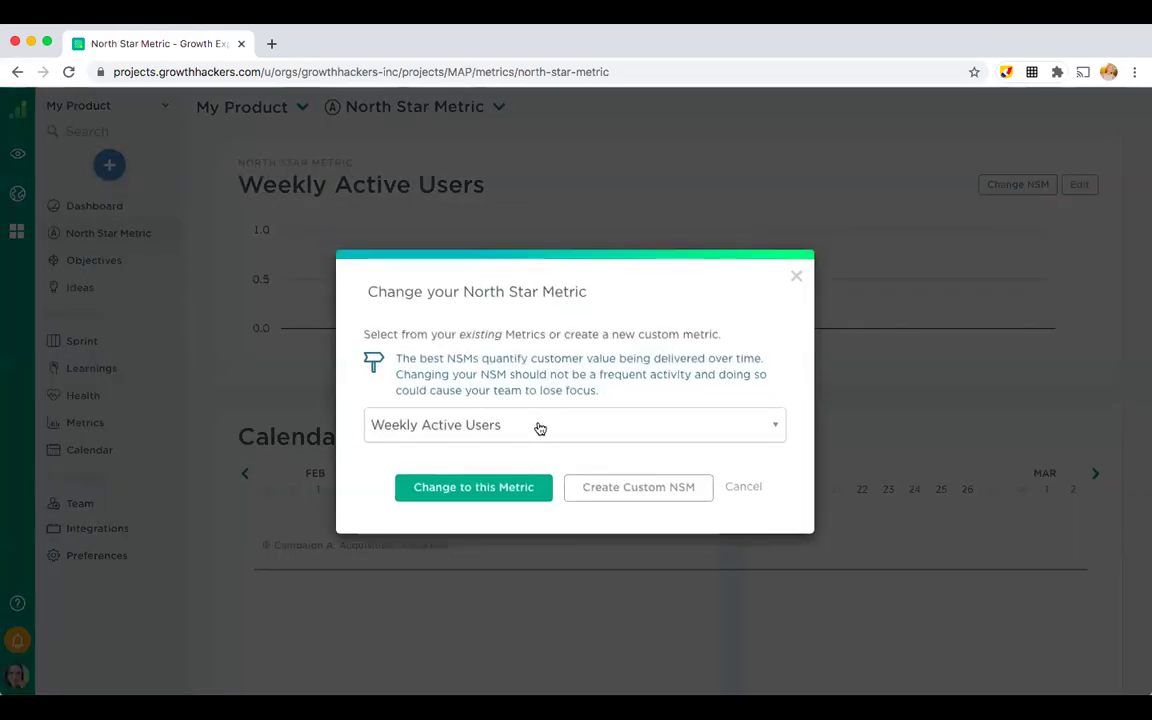
{"action": "left_click", "coordinate": [463, 427]}
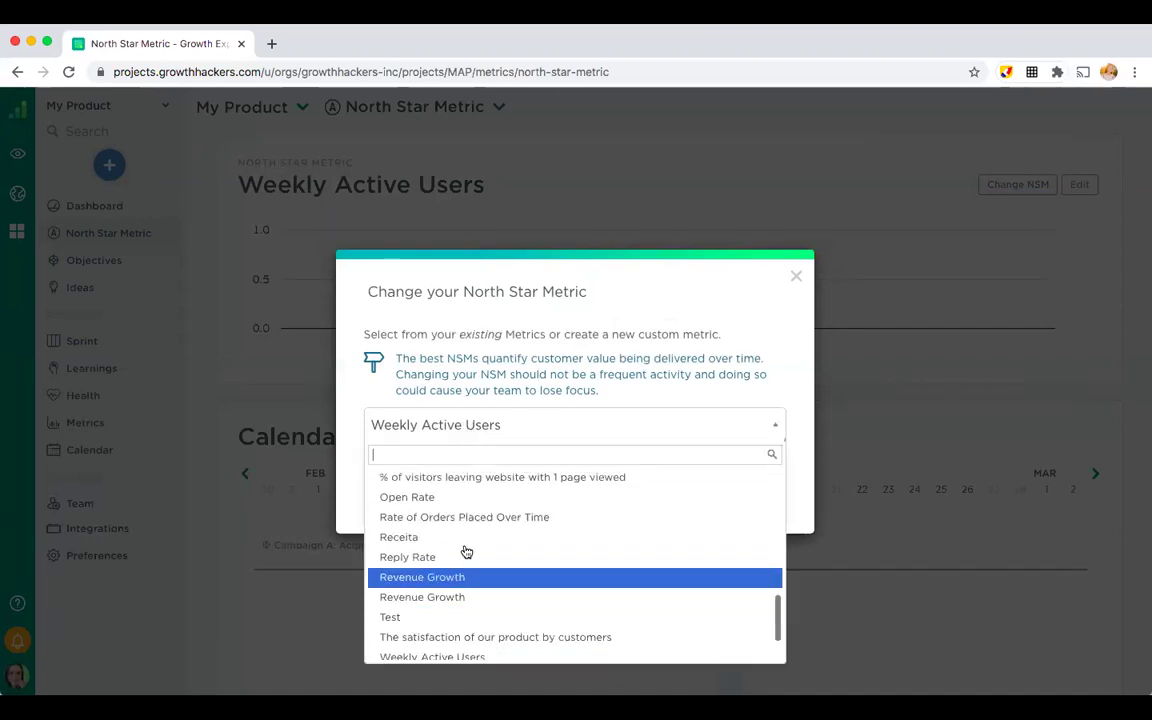
{"action": "left_click", "coordinate": [481, 422]}
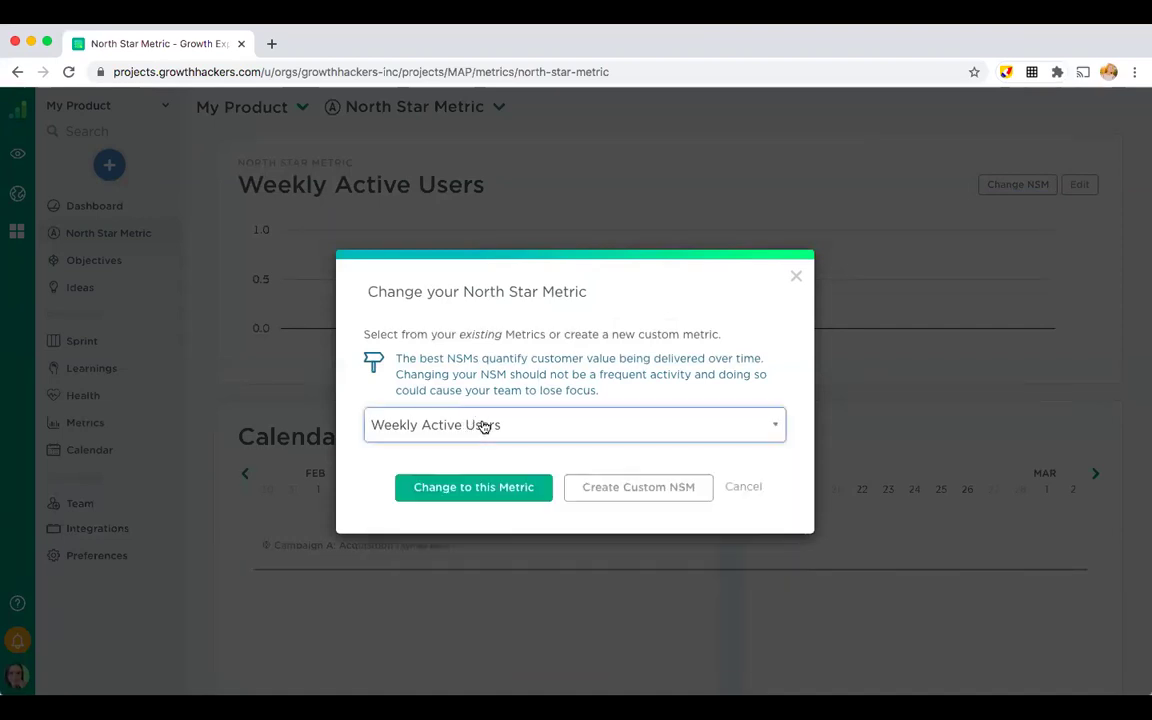
- Open the custom North Star Metric form and review its definition fields, metric types, time periods and preview
{"action": "left_click", "coordinate": [641, 492]}
{"action": "left_click", "coordinate": [534, 256]}
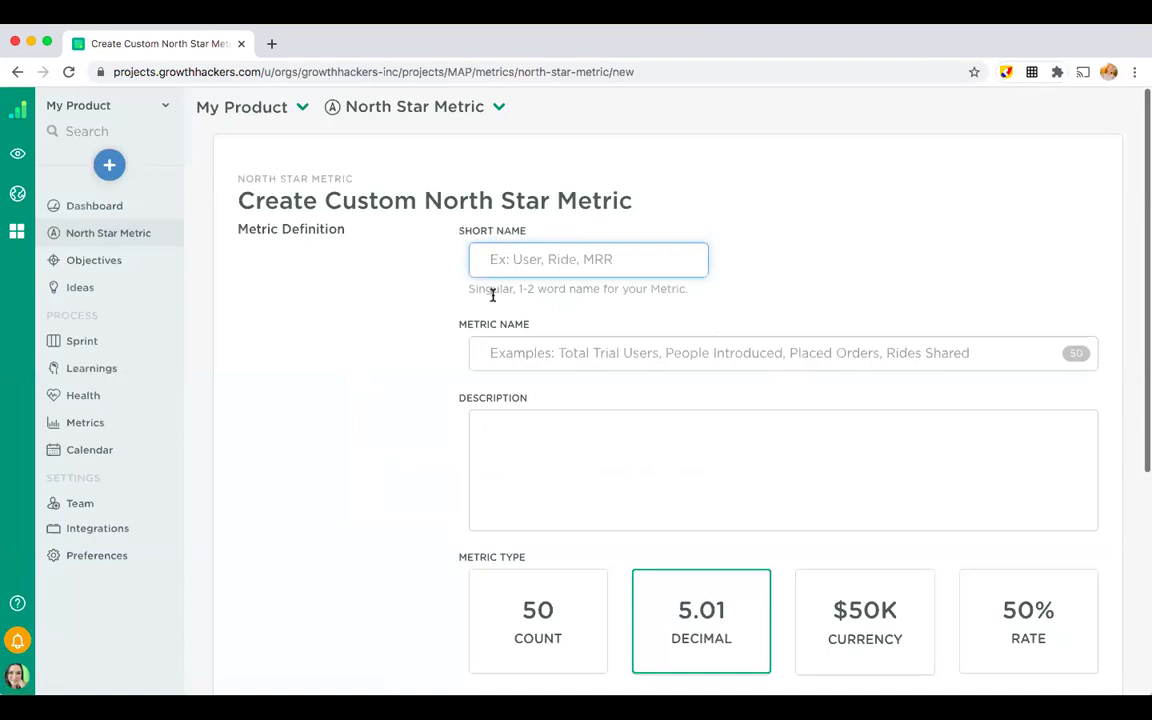
{"action": "left_click", "coordinate": [499, 471]}
{"action": "scroll", "coordinate": [499, 471], "scroll_direction": "down", "scroll_amount": 4}
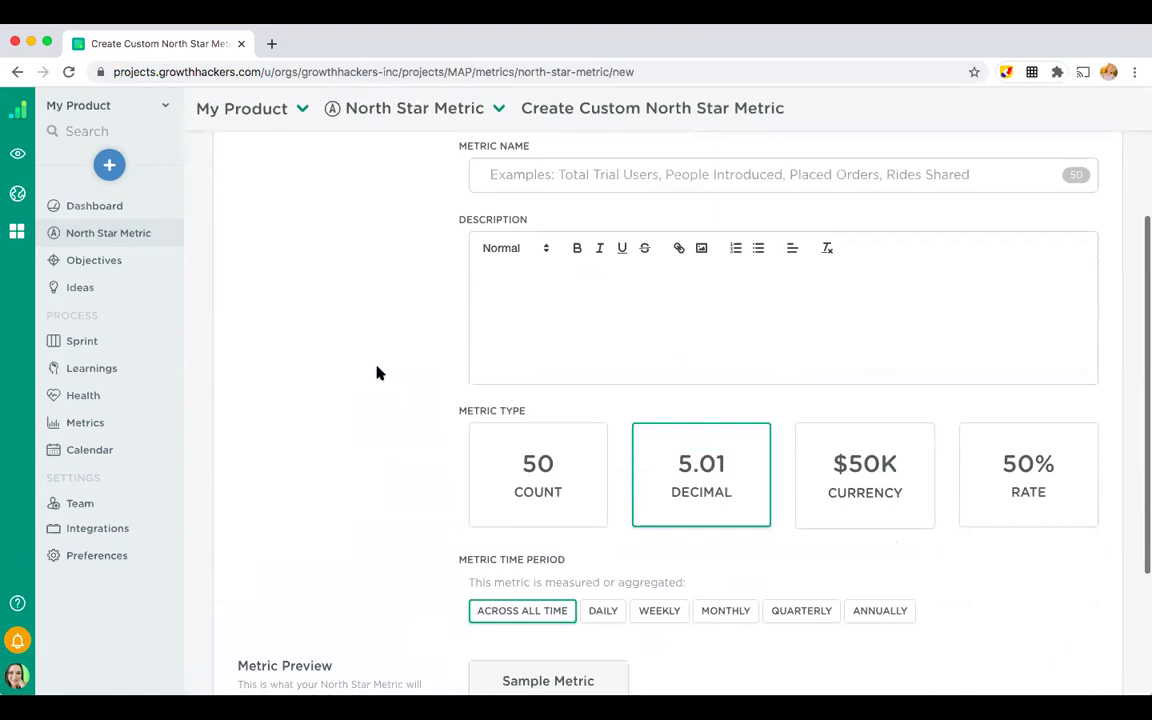
{"action": "scroll", "coordinate": [377, 372], "scroll_direction": "down", "scroll_amount": 3}
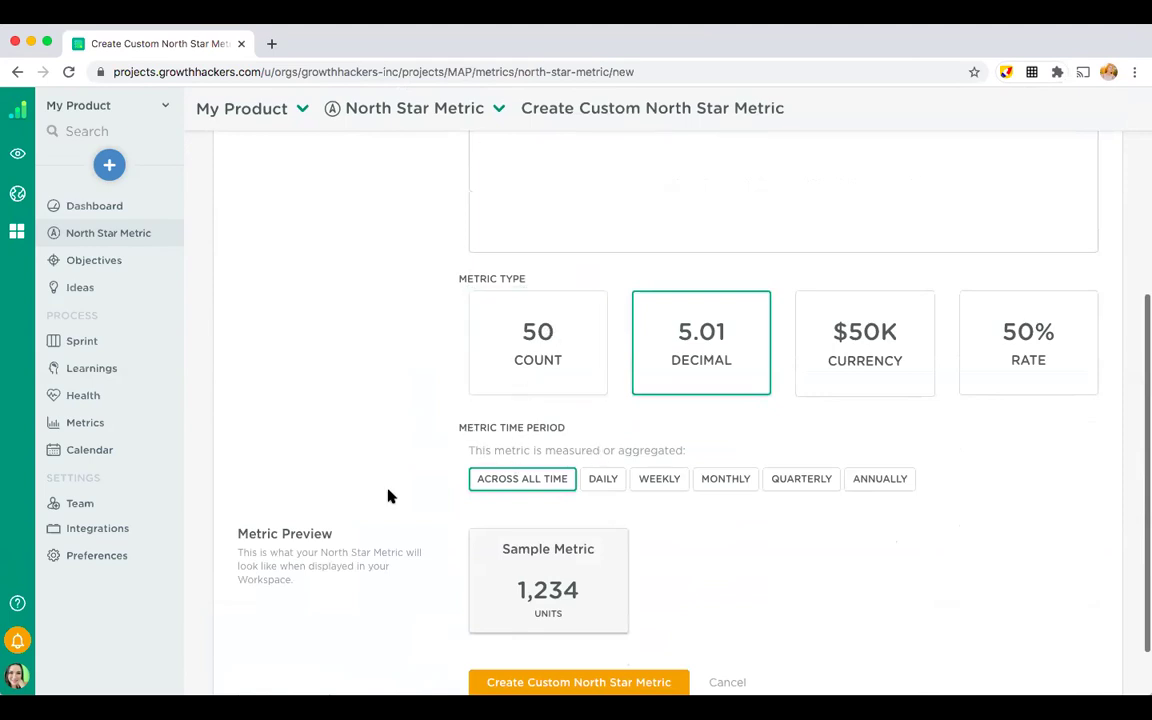
{"action": "scroll", "coordinate": [388, 496], "scroll_direction": "down", "scroll_amount": 2}
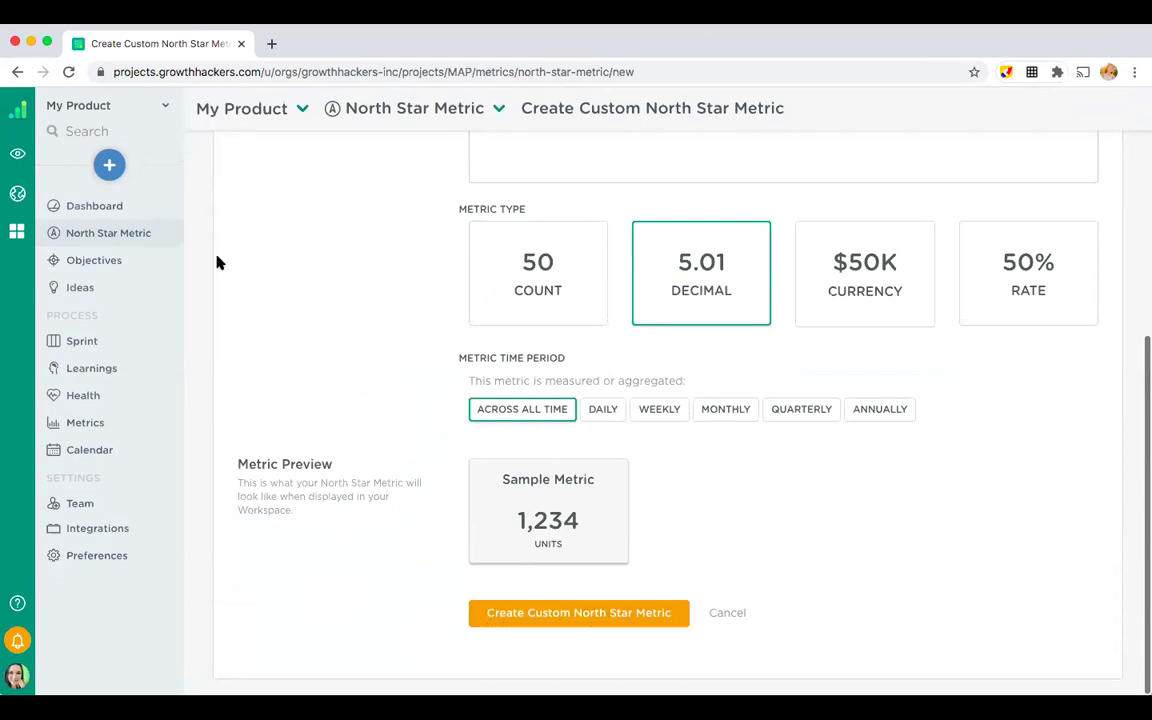
- Open the workspace's objectives and look through the complete list of all objectives
{"action": "left_click", "coordinate": [131, 261]}
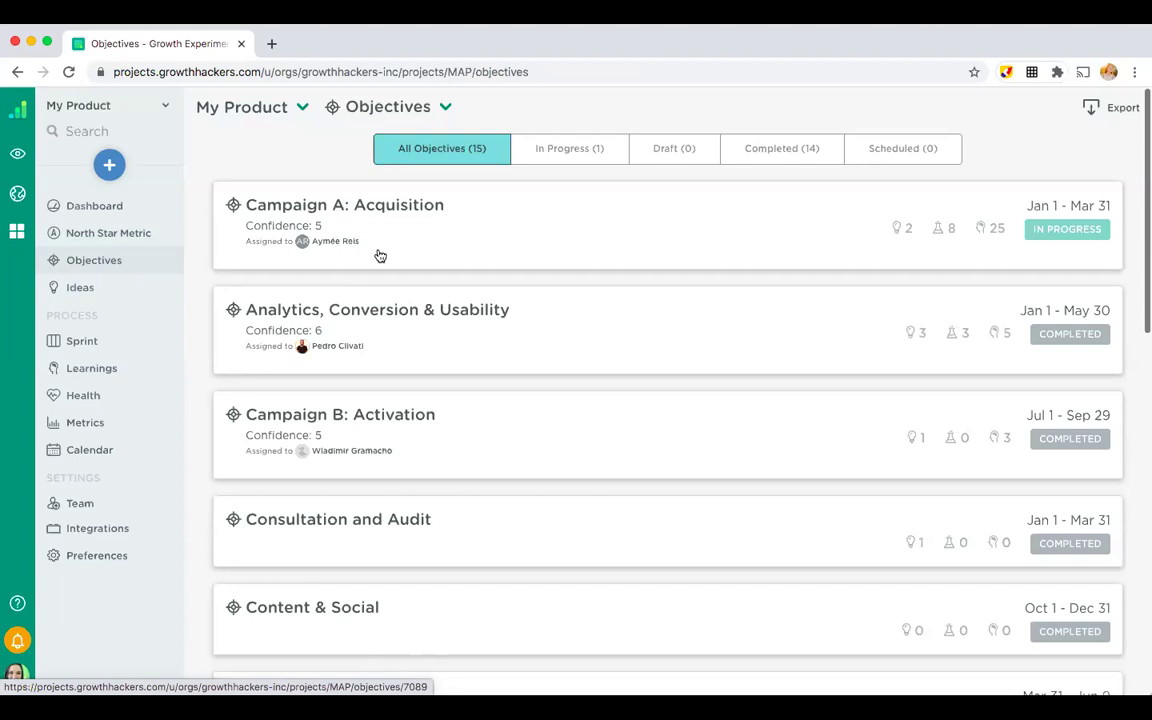
{"action": "scroll", "coordinate": [375, 392], "scroll_direction": "down", "scroll_amount": 1}
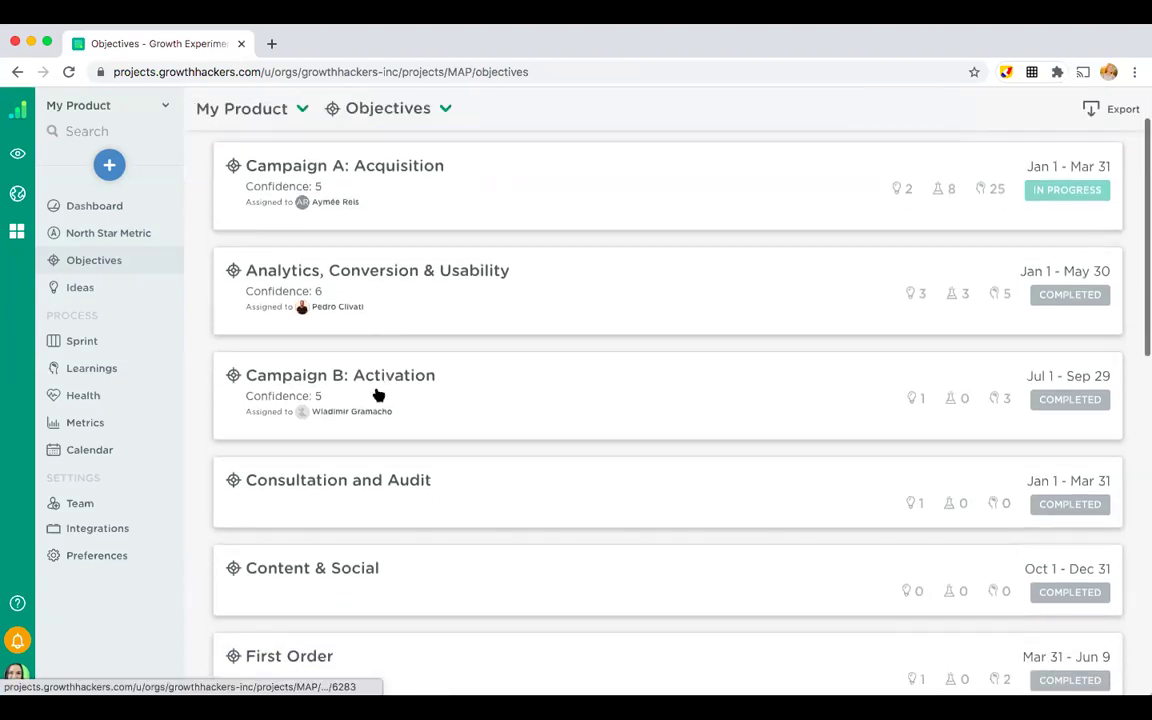
{"action": "scroll", "coordinate": [375, 393], "scroll_direction": "down", "scroll_amount": 10}
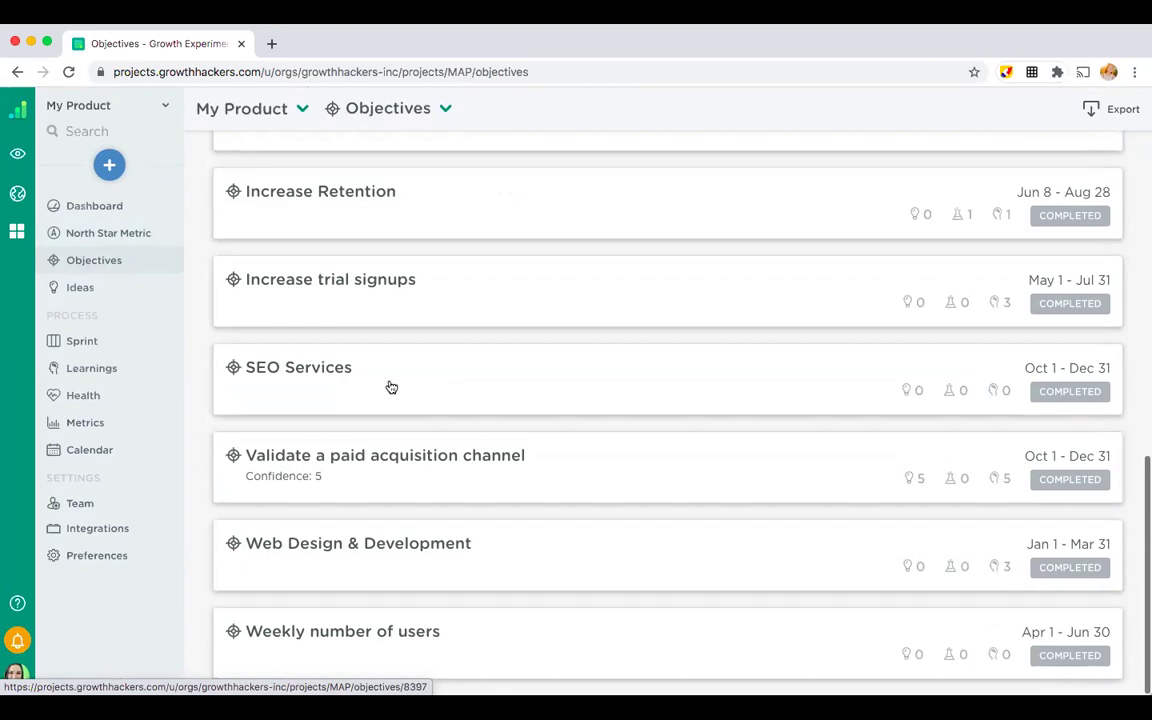
{"action": "scroll", "coordinate": [391, 387], "scroll_direction": "up", "scroll_amount": 10}
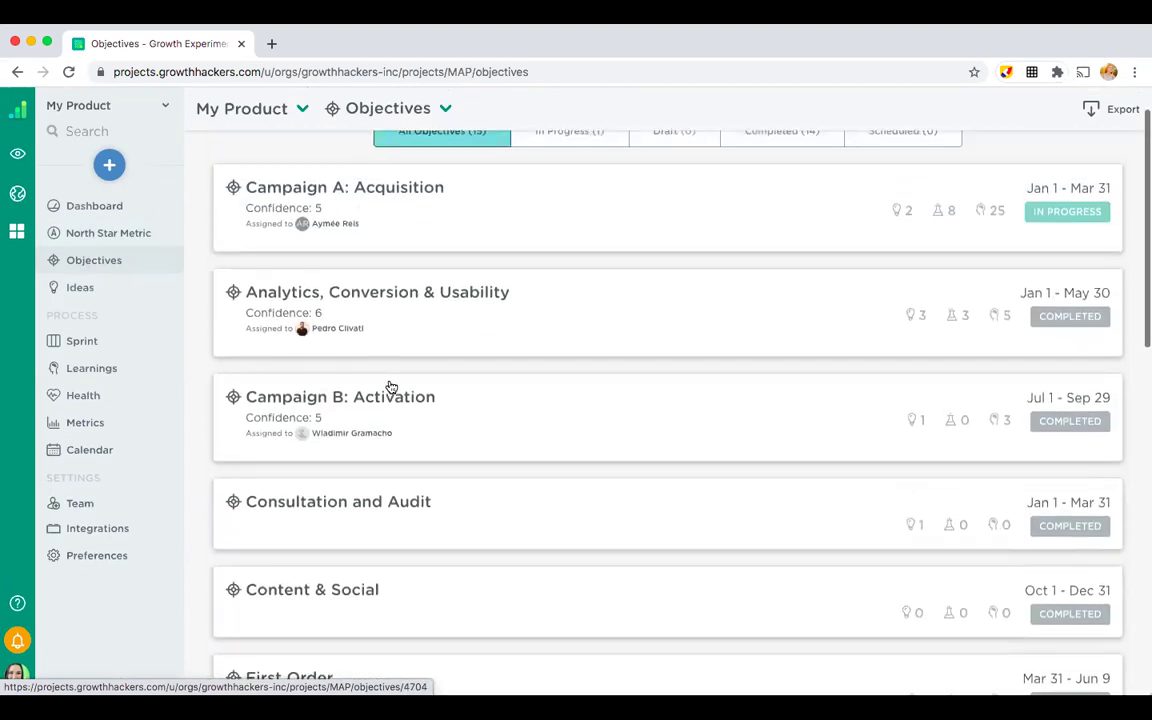
{"action": "scroll", "coordinate": [391, 387], "scroll_direction": "up", "scroll_amount": 1}
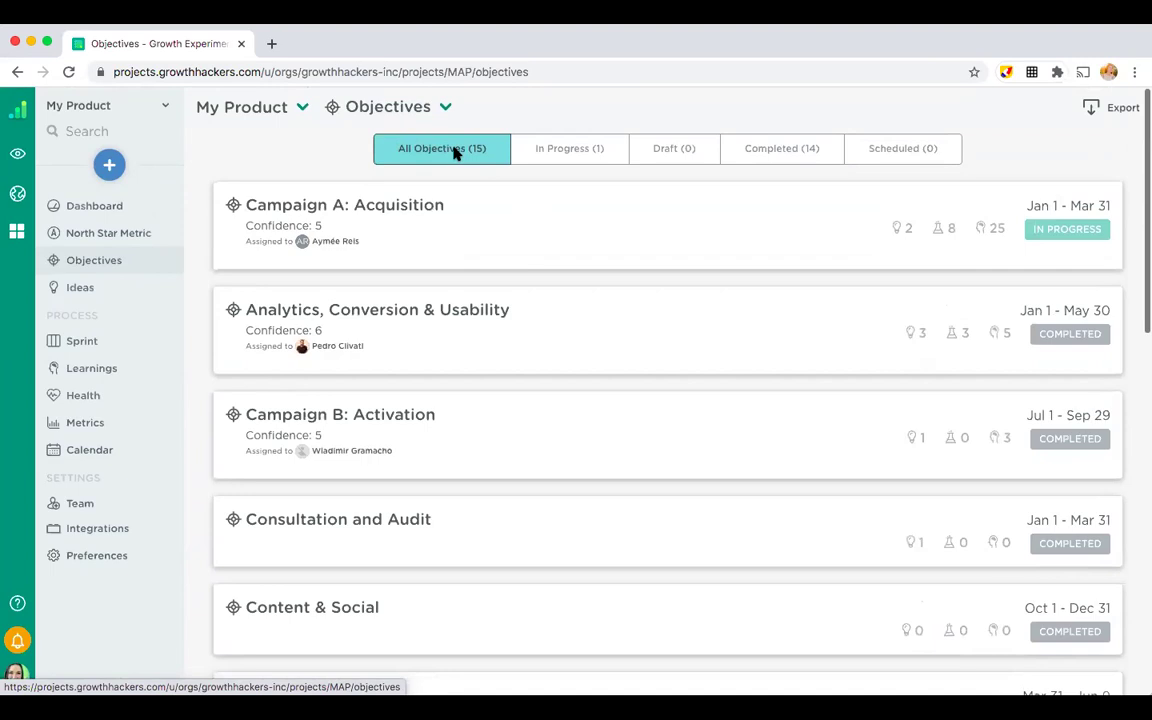
- Filter the objectives by each status in turn: In Progress, Draft, Completed and Scheduled
{"action": "left_click", "coordinate": [566, 152]}
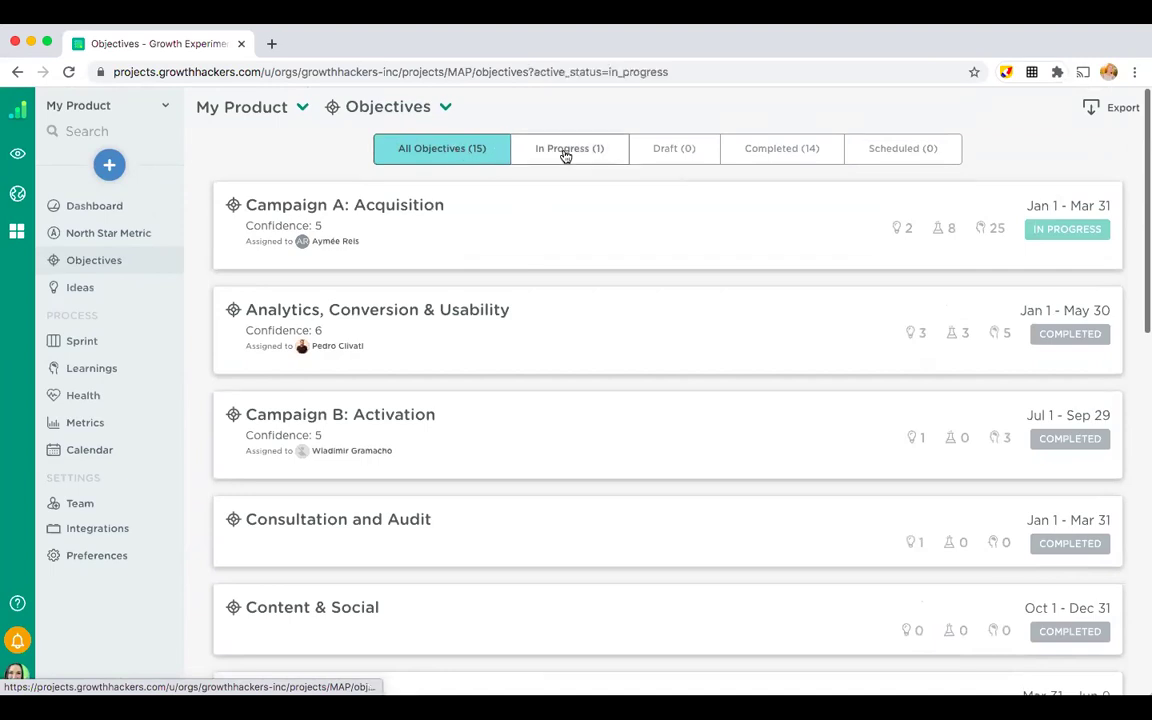
{"action": "left_click", "coordinate": [677, 157]}
{"action": "left_click", "coordinate": [803, 154]}
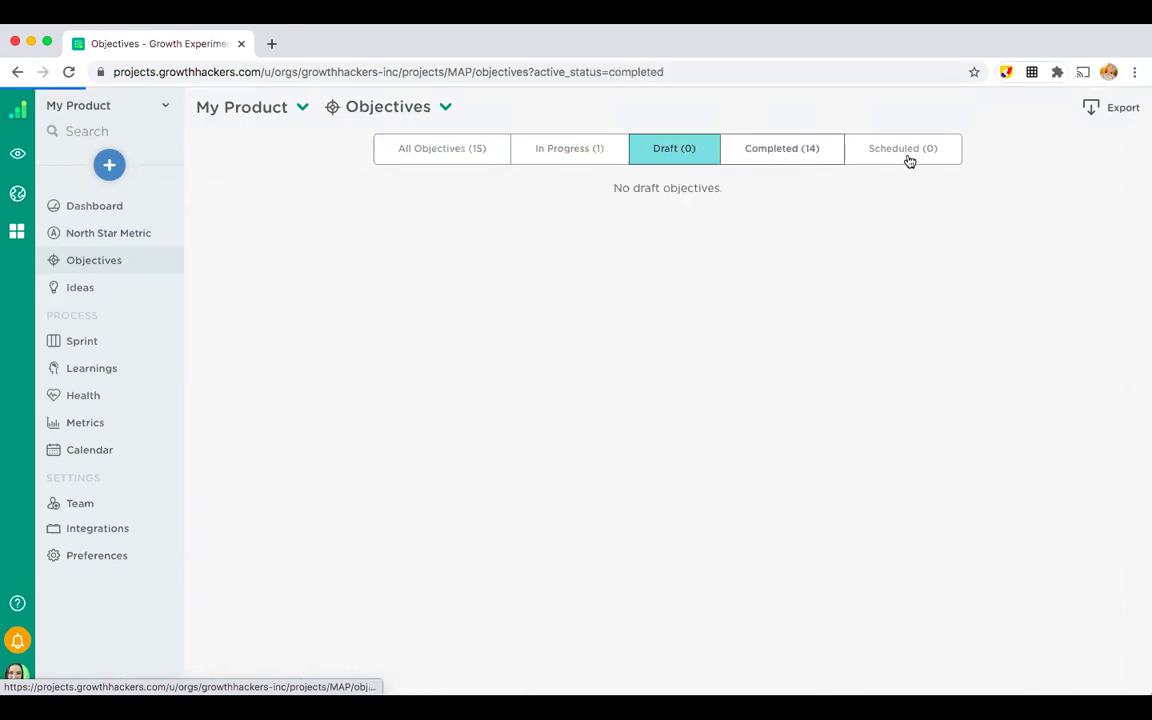
{"action": "left_click", "coordinate": [908, 158]}
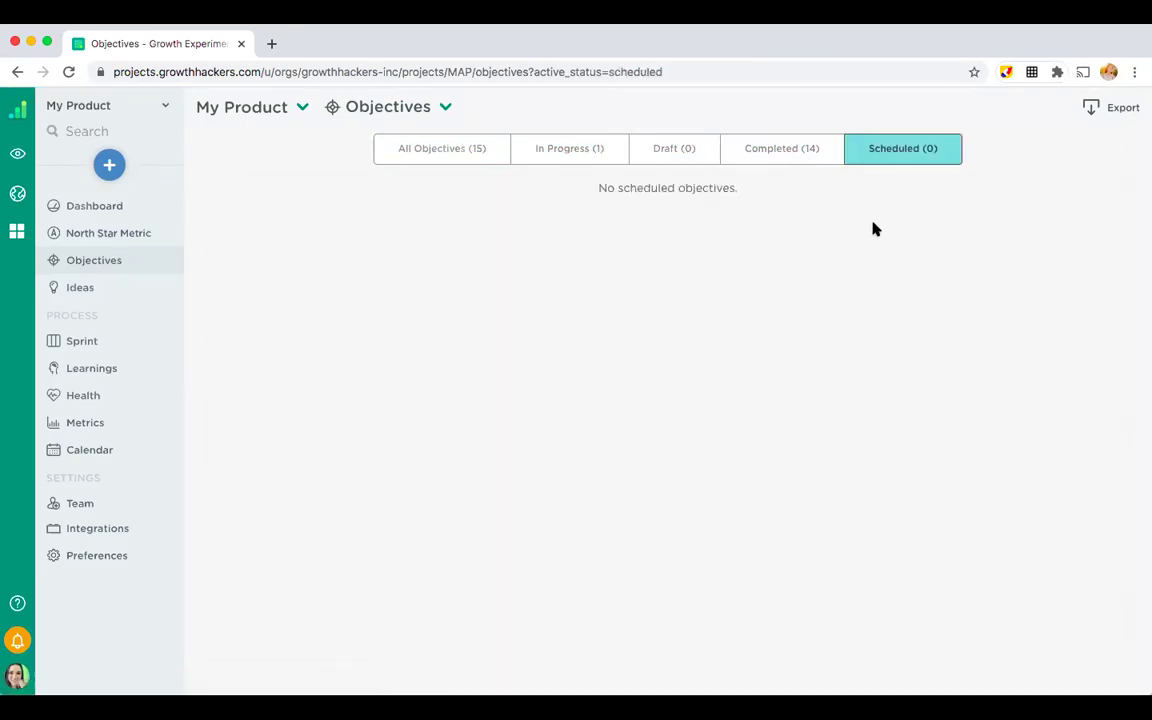
- Open the workspace's ideas and look over the submitted idea cards
{"action": "left_click", "coordinate": [79, 289]}
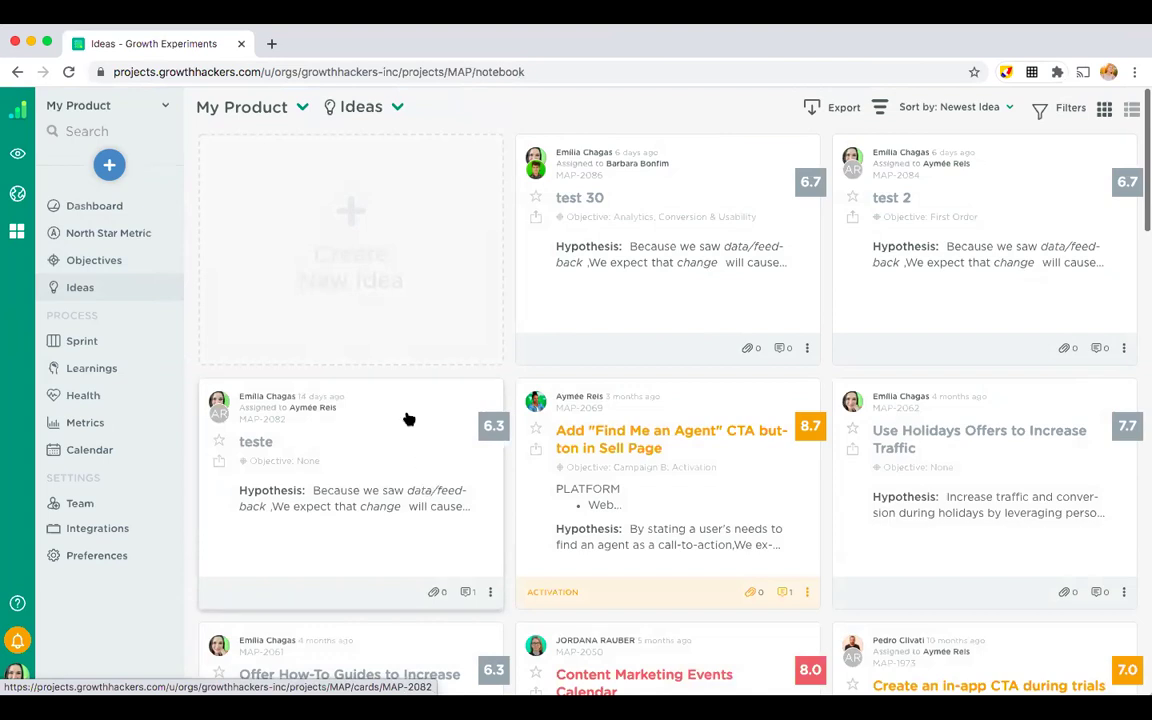
{"action": "scroll", "coordinate": [599, 282], "scroll_direction": "down", "scroll_amount": 3}
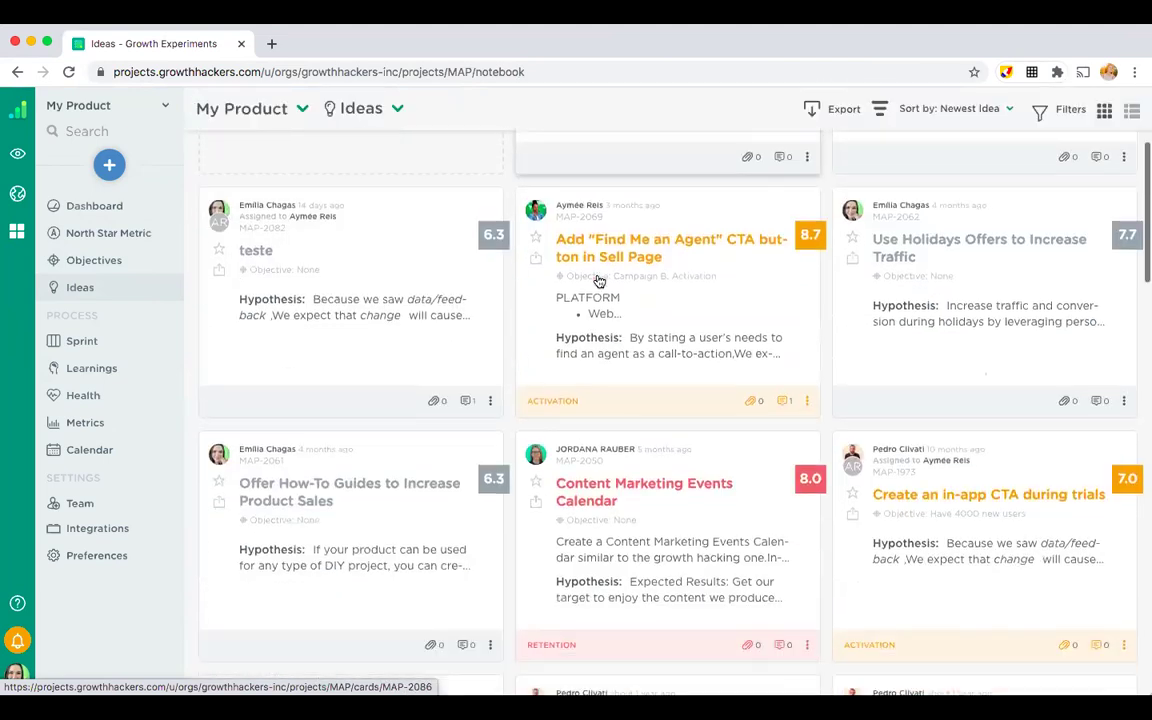
{"action": "scroll", "coordinate": [599, 282], "scroll_direction": "up", "scroll_amount": 2}
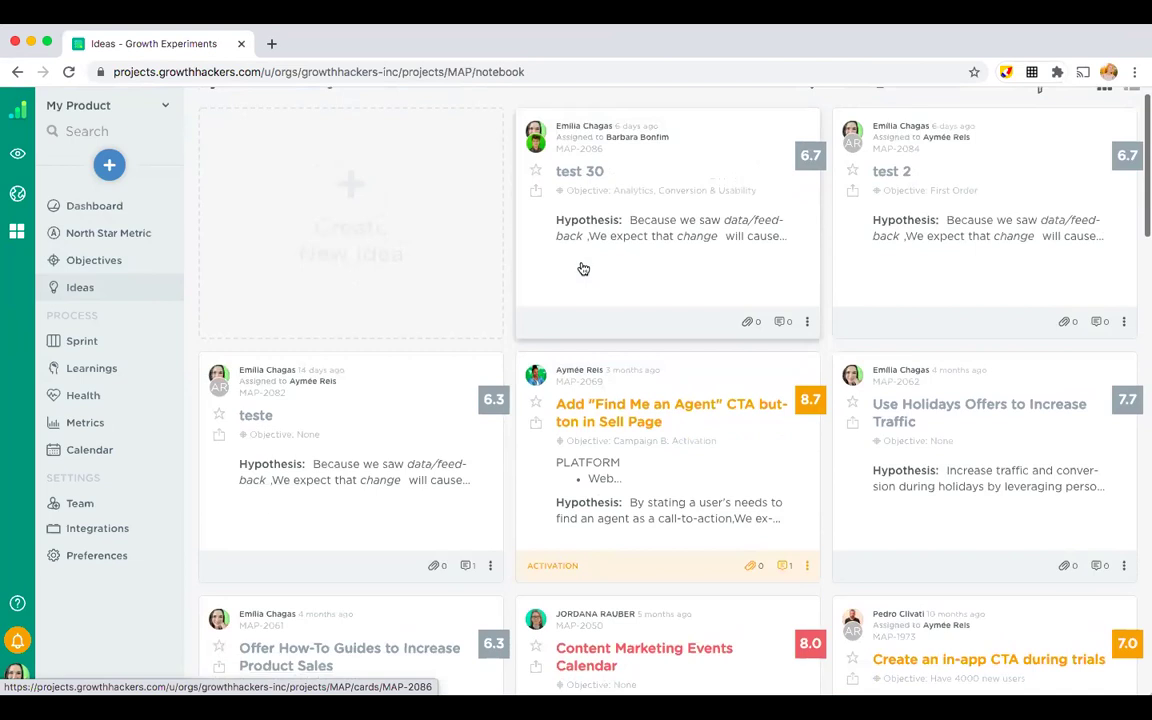
- Open the form for a new idea and look through the objectives it can be linked to
{"action": "left_click", "coordinate": [385, 230]}
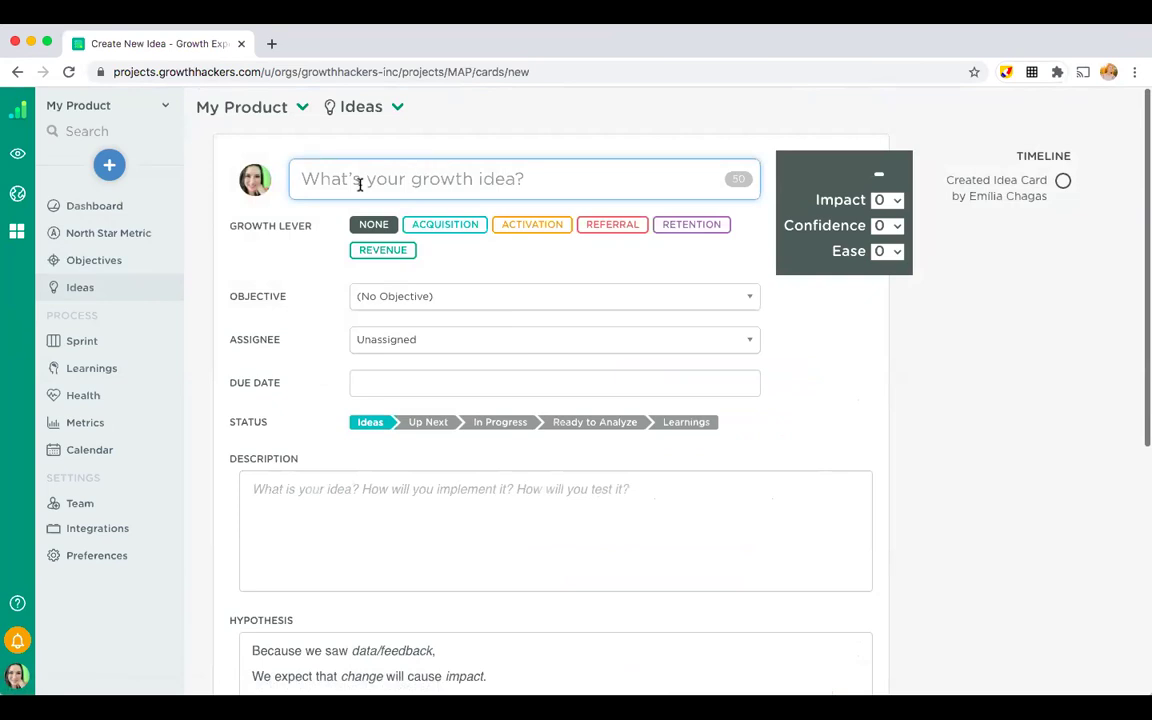
{"action": "scroll", "coordinate": [320, 293], "scroll_direction": "down", "scroll_amount": 1}
{"action": "scroll", "coordinate": [320, 293], "scroll_direction": "down", "scroll_amount": 1}
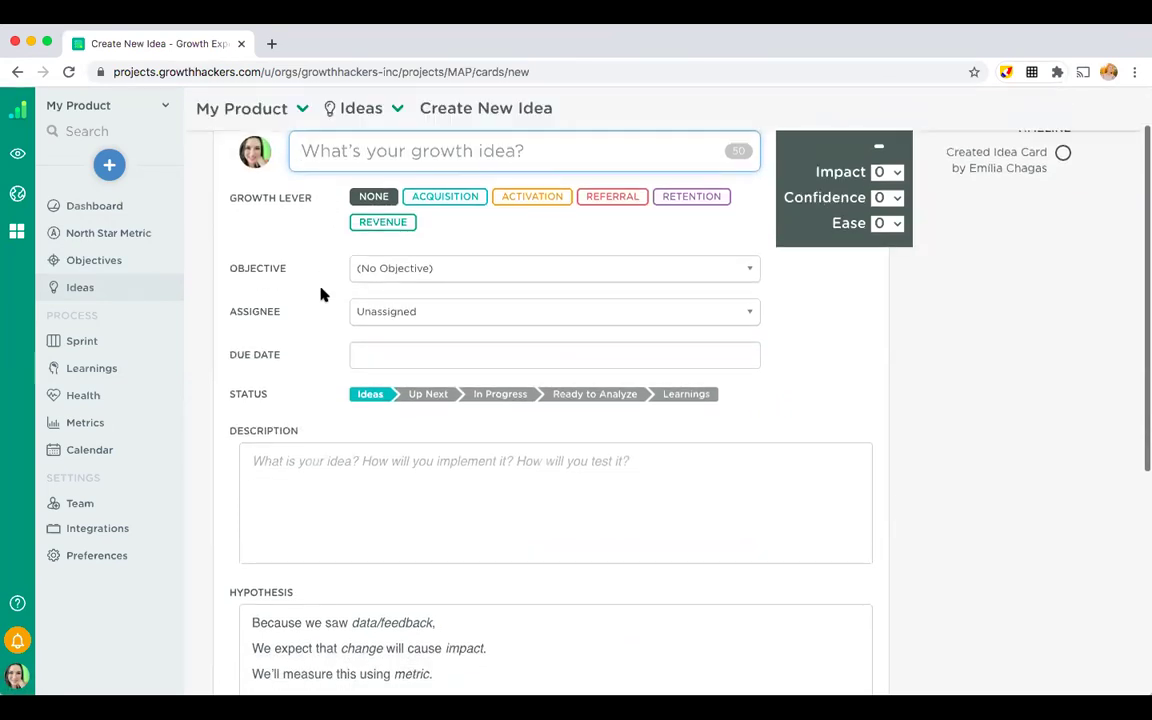
{"action": "left_click", "coordinate": [450, 278]}
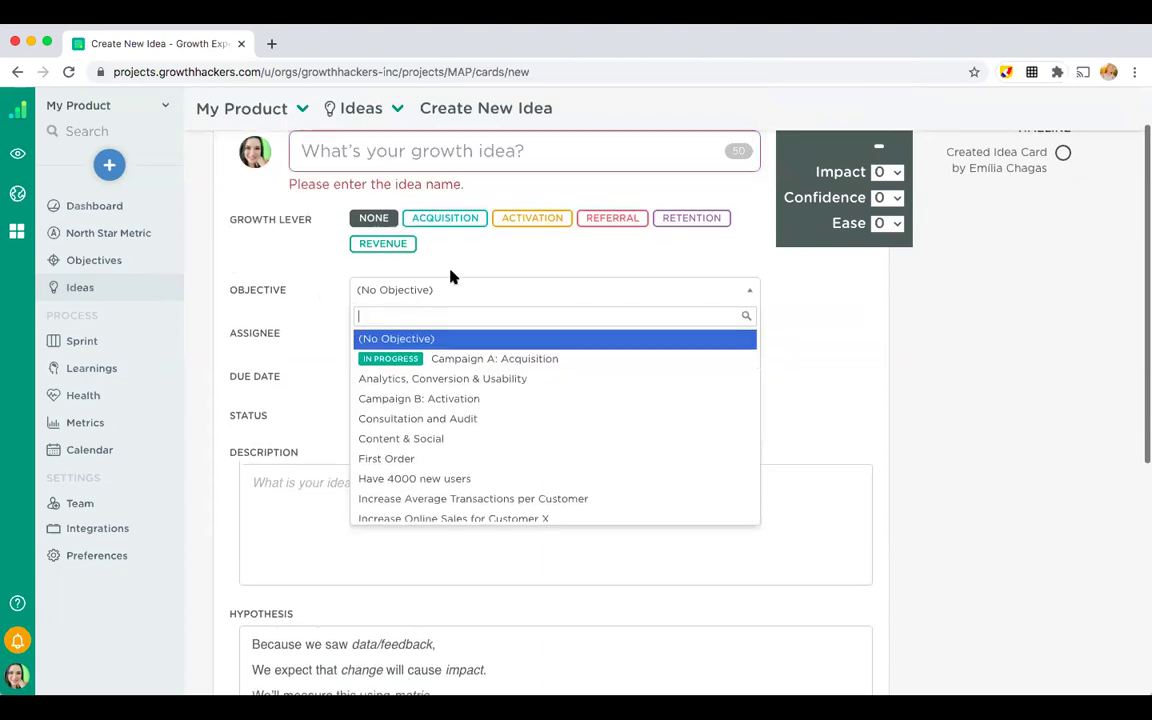
{"action": "scroll", "coordinate": [458, 478], "scroll_direction": "down", "scroll_amount": 4}
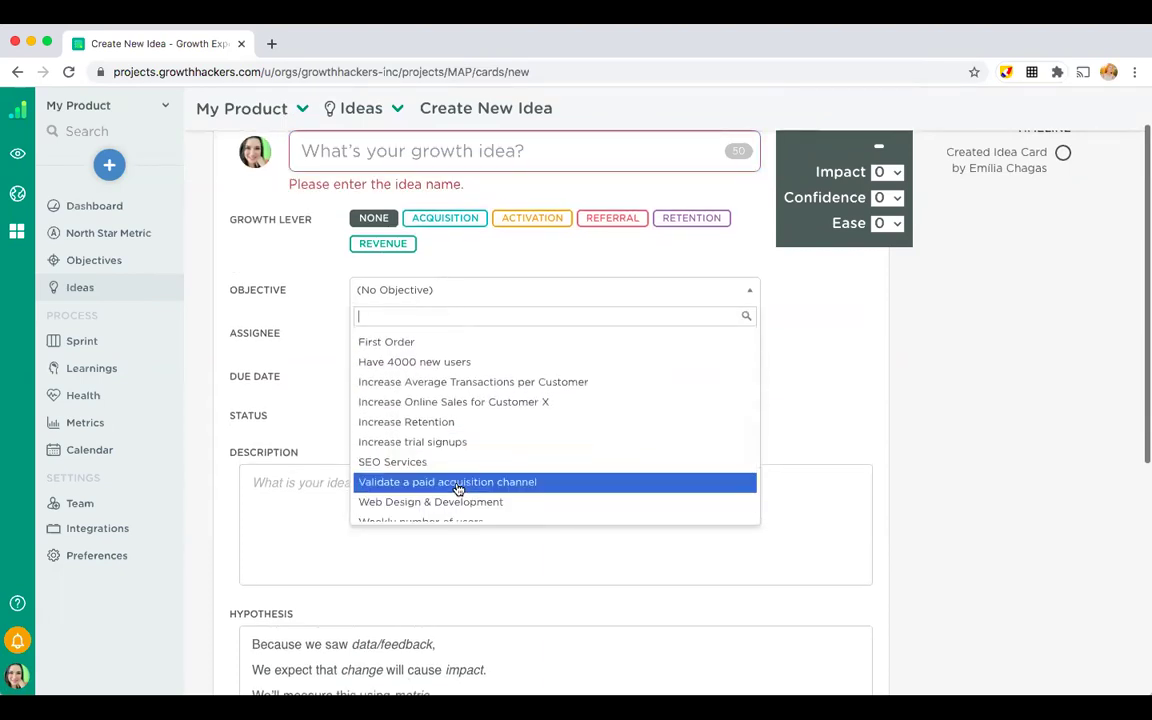
{"action": "left_click", "coordinate": [330, 300]}
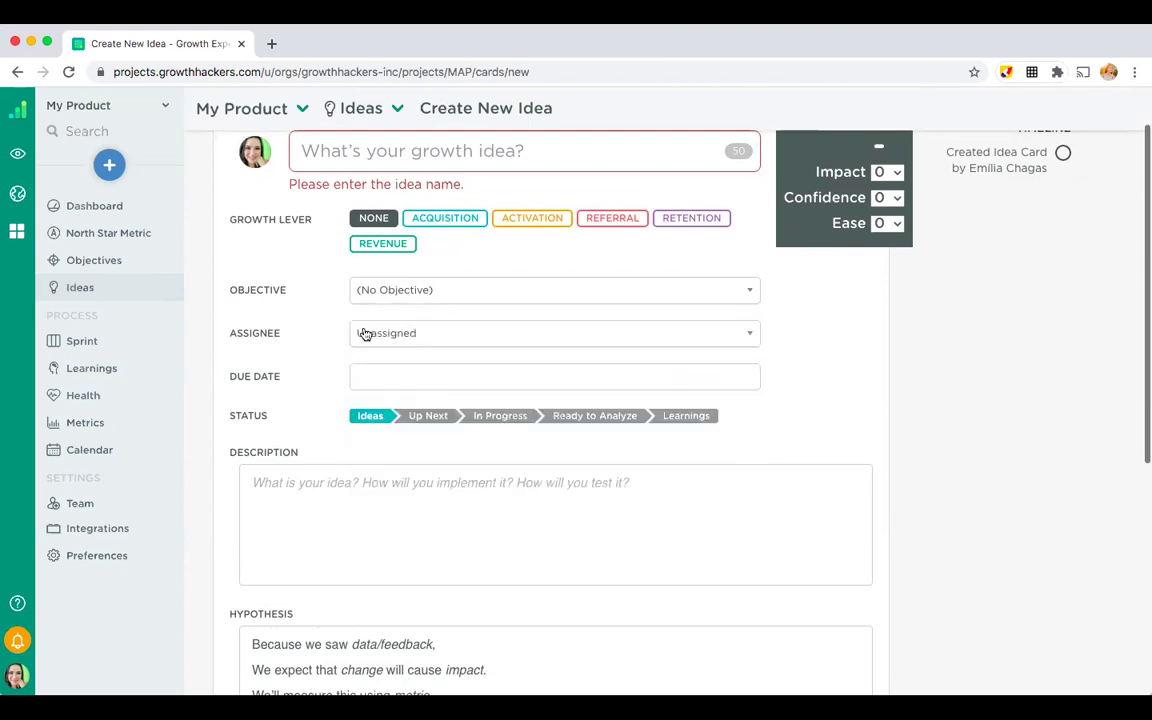
- Assign the new idea to a team member and view the calendar for its due date
{"action": "left_click", "coordinate": [418, 338]}
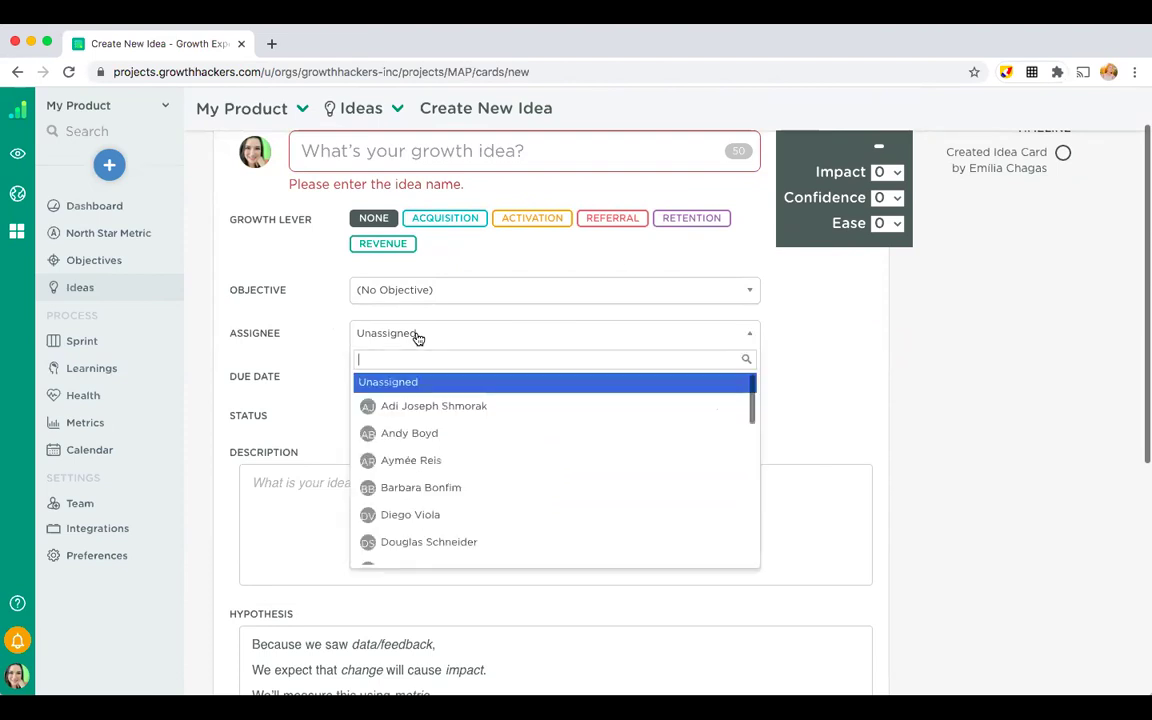
{"action": "left_click", "coordinate": [411, 460]}
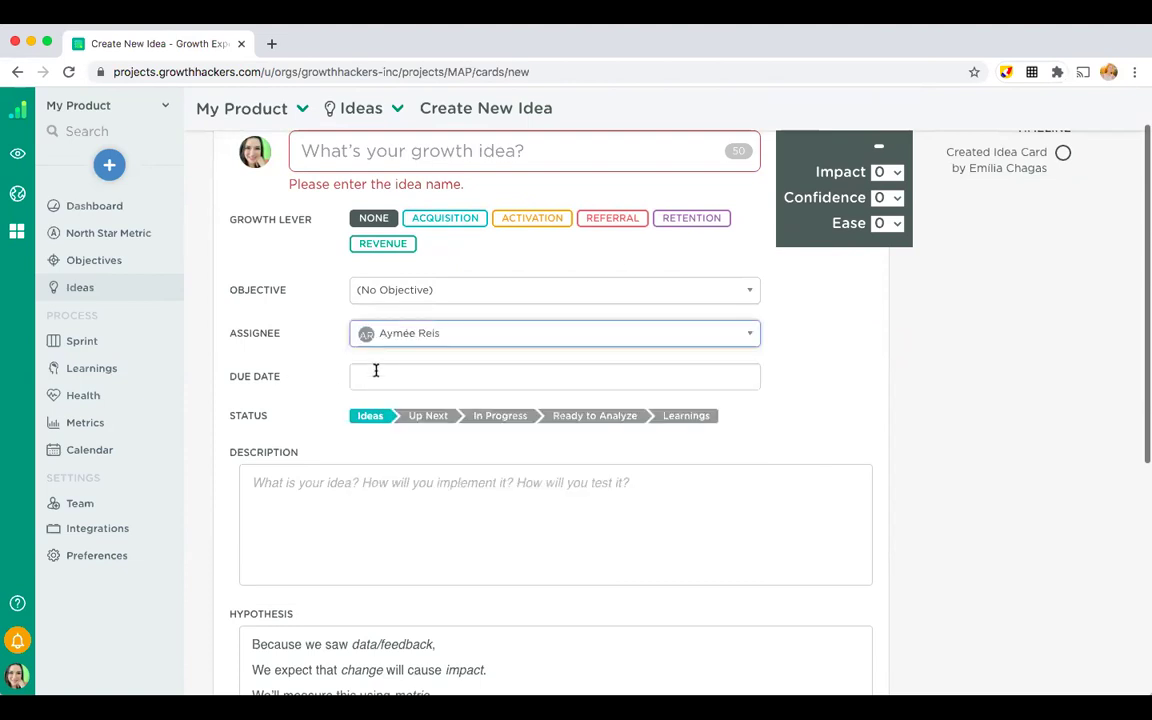
{"action": "left_click", "coordinate": [376, 371]}
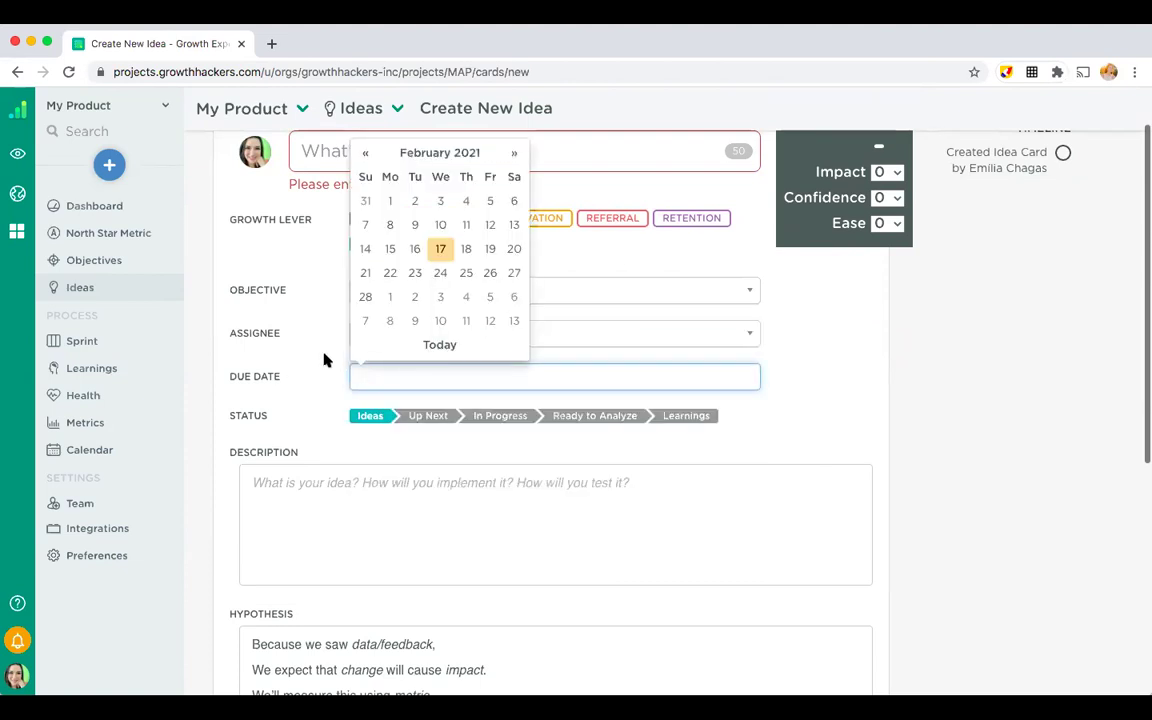
{"action": "left_click", "coordinate": [849, 319]}
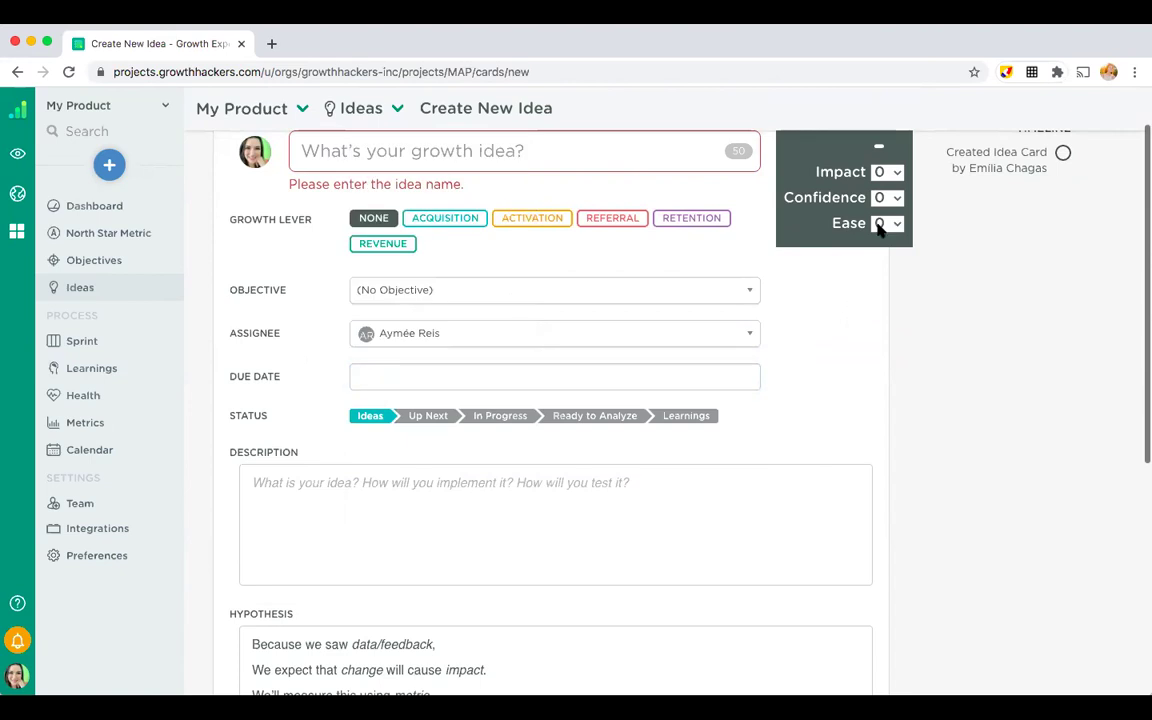
- Score the new idea with Impact 8 and Confidence 8, and view the available Ease ratings
{"action": "scroll", "coordinate": [860, 146], "scroll_direction": "up", "scroll_amount": 1}
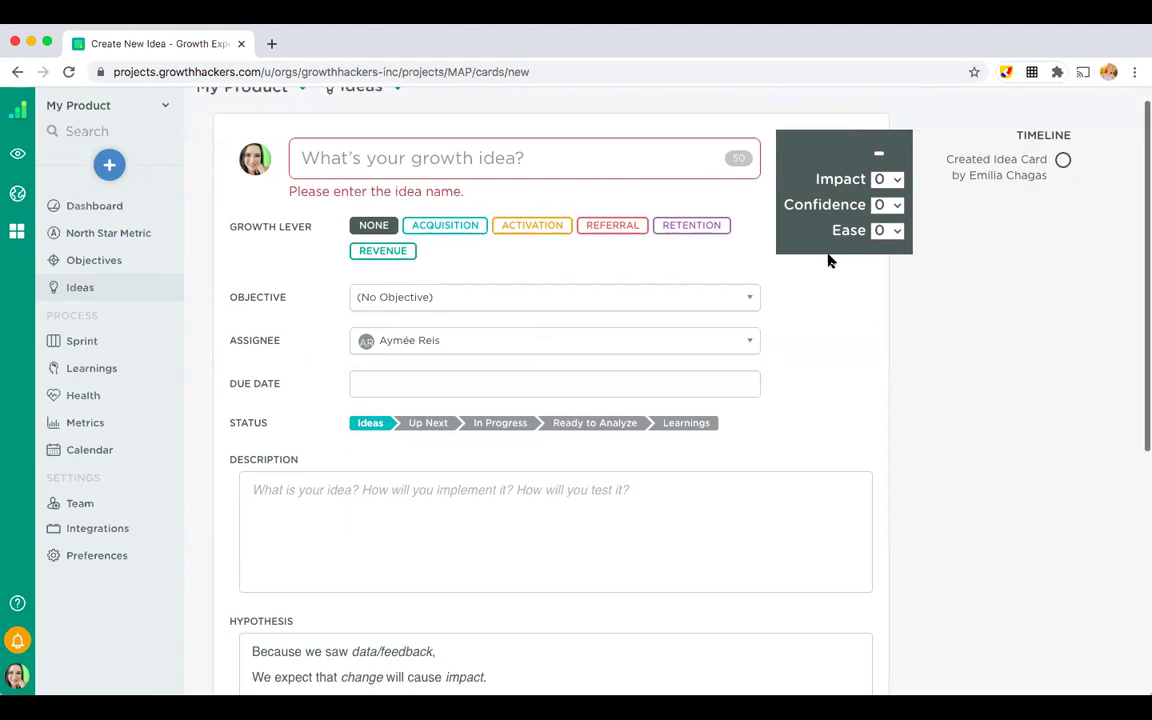
{"action": "left_click", "coordinate": [891, 185]}
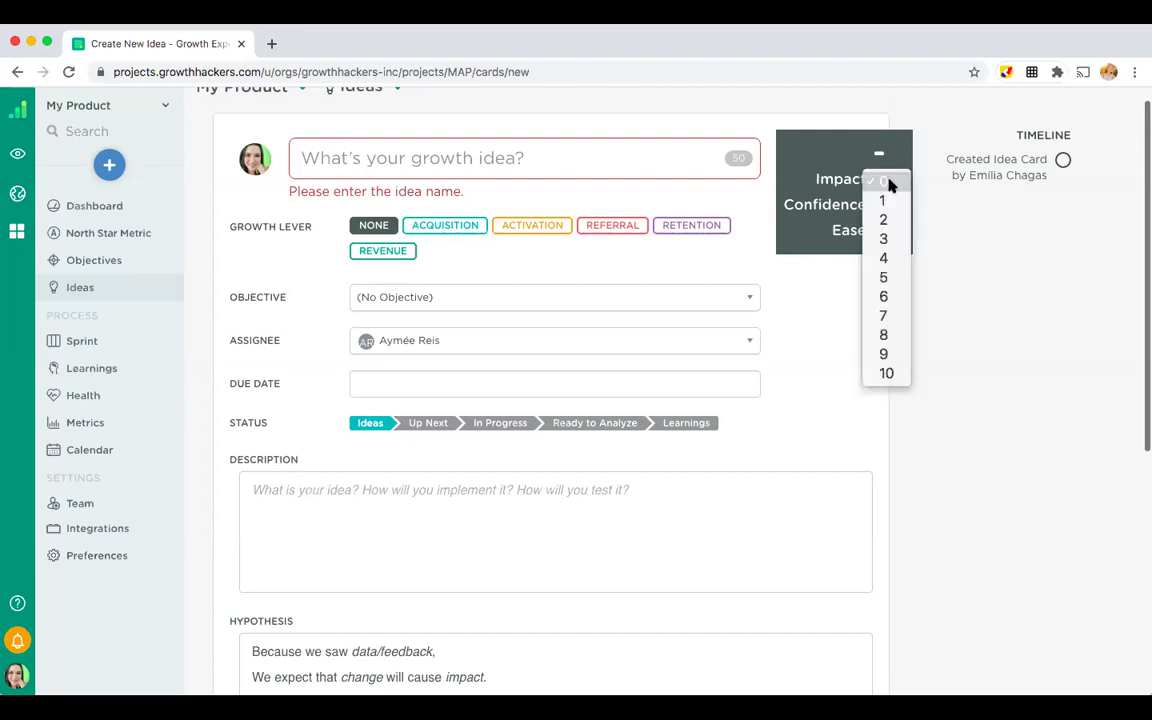
{"action": "left_click", "coordinate": [884, 334]}
{"action": "left_click", "coordinate": [890, 205]}
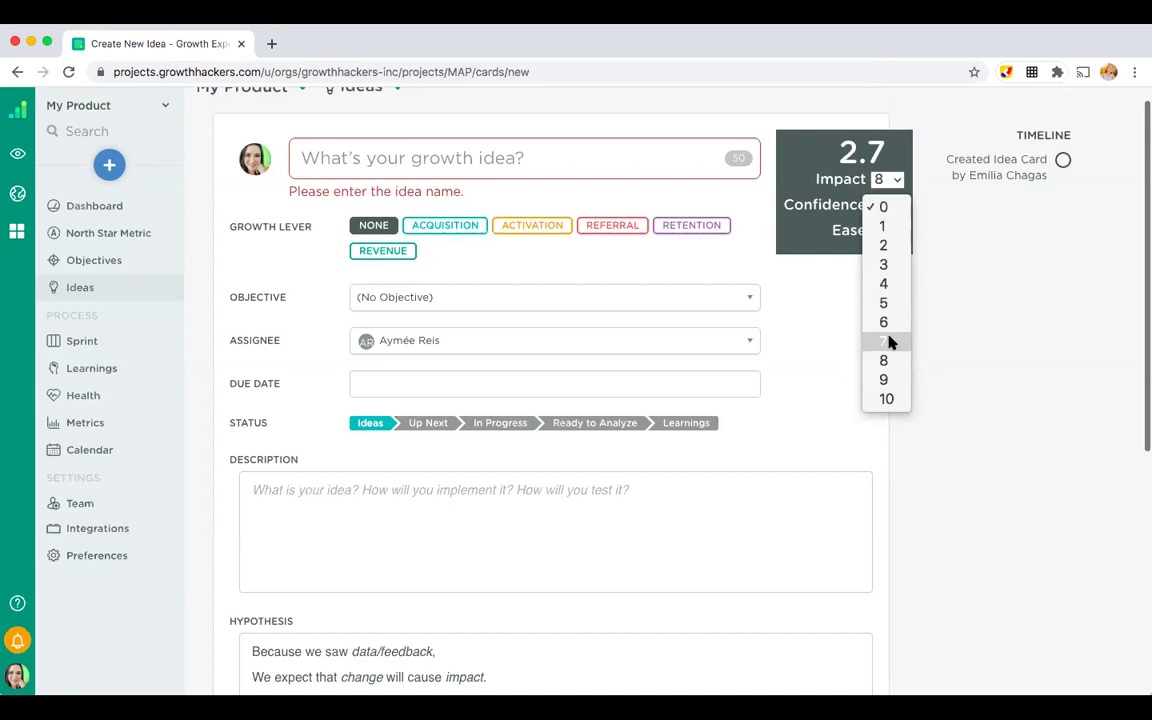
{"action": "key", "text": "Down"}
{"action": "key", "text": "Return"}
{"action": "left_click", "coordinate": [887, 231]}
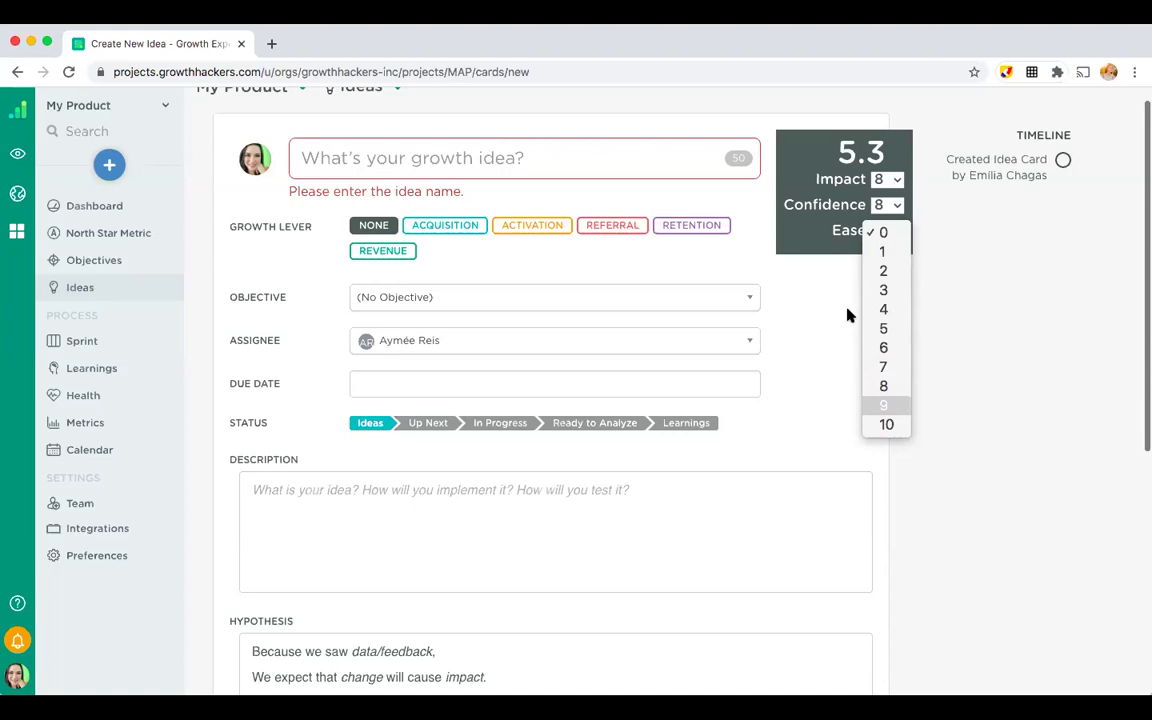
{"action": "left_click", "coordinate": [521, 464]}
- Examine the new idea's description editor and the hypothesis template's data/feedback, change, impact and metric placeholders
{"action": "scroll", "coordinate": [521, 464], "scroll_direction": "down", "scroll_amount": 2}
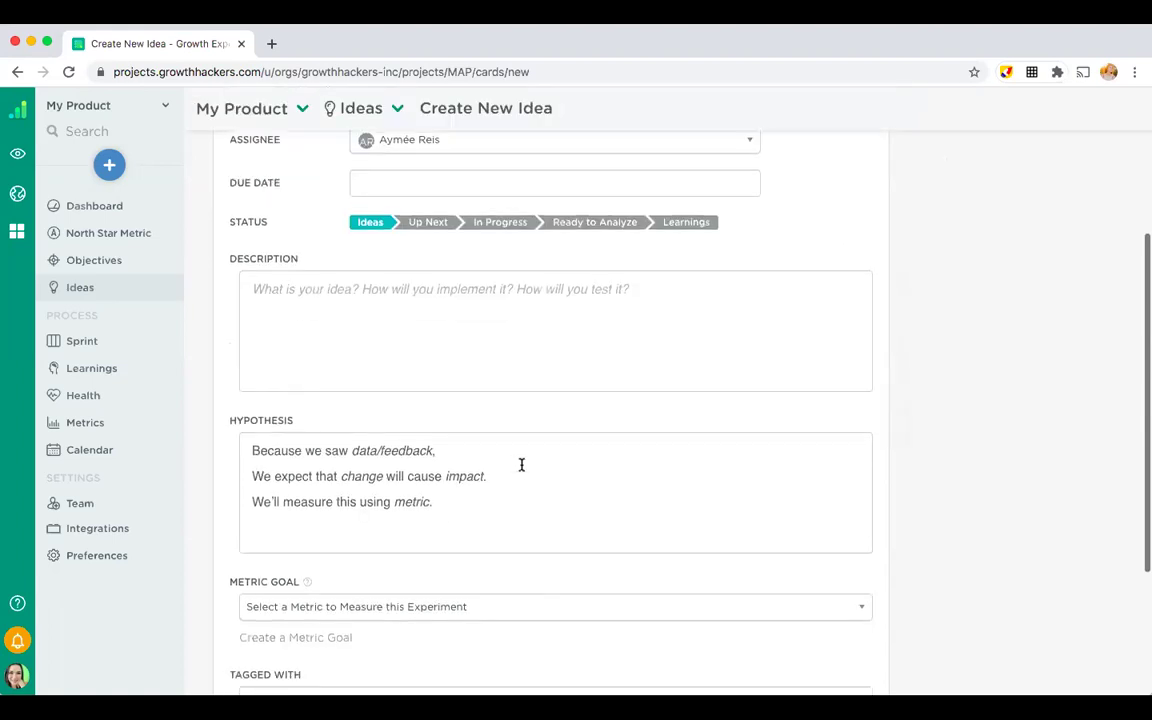
{"action": "left_click", "coordinate": [284, 303]}
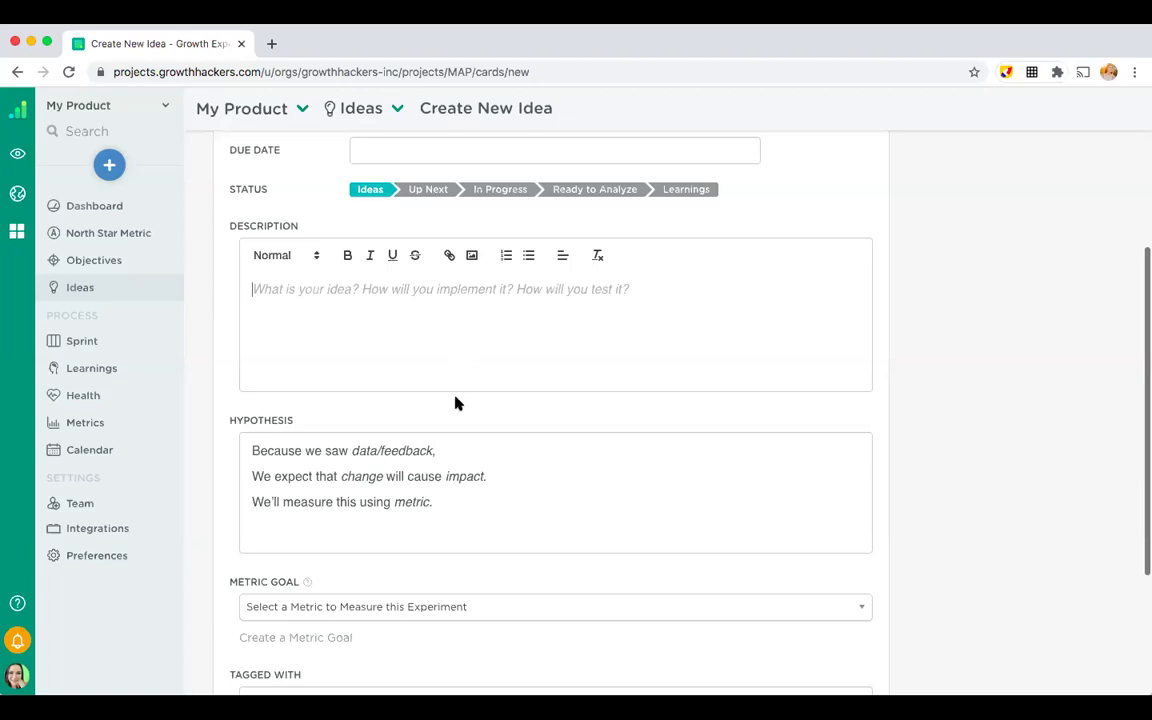
{"action": "scroll", "coordinate": [425, 436], "scroll_direction": "down", "scroll_amount": 3}
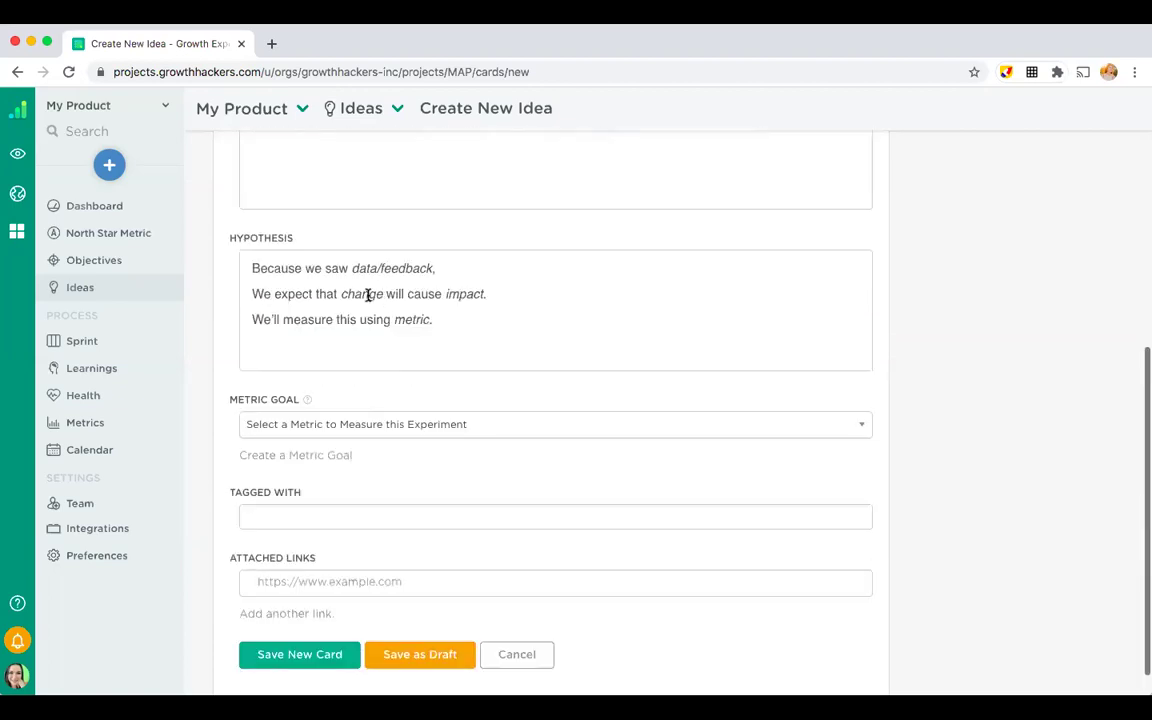
{"action": "left_click", "coordinate": [363, 297]}
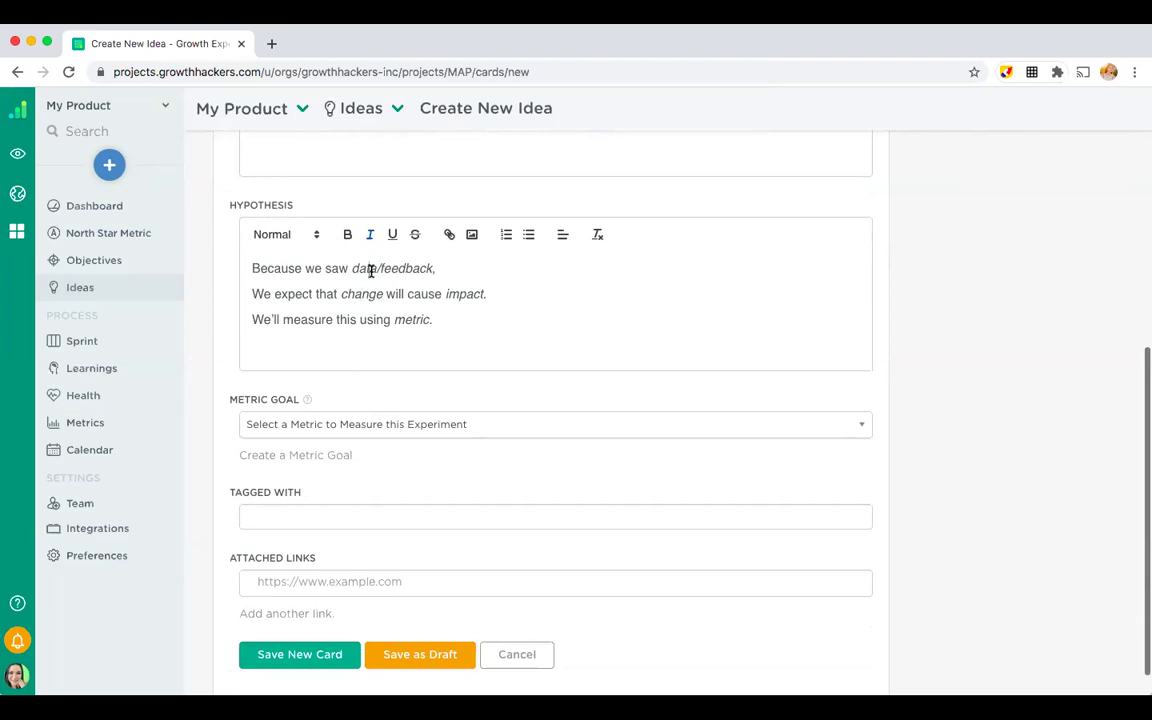
{"action": "triple_click", "coordinate": [370, 270]}
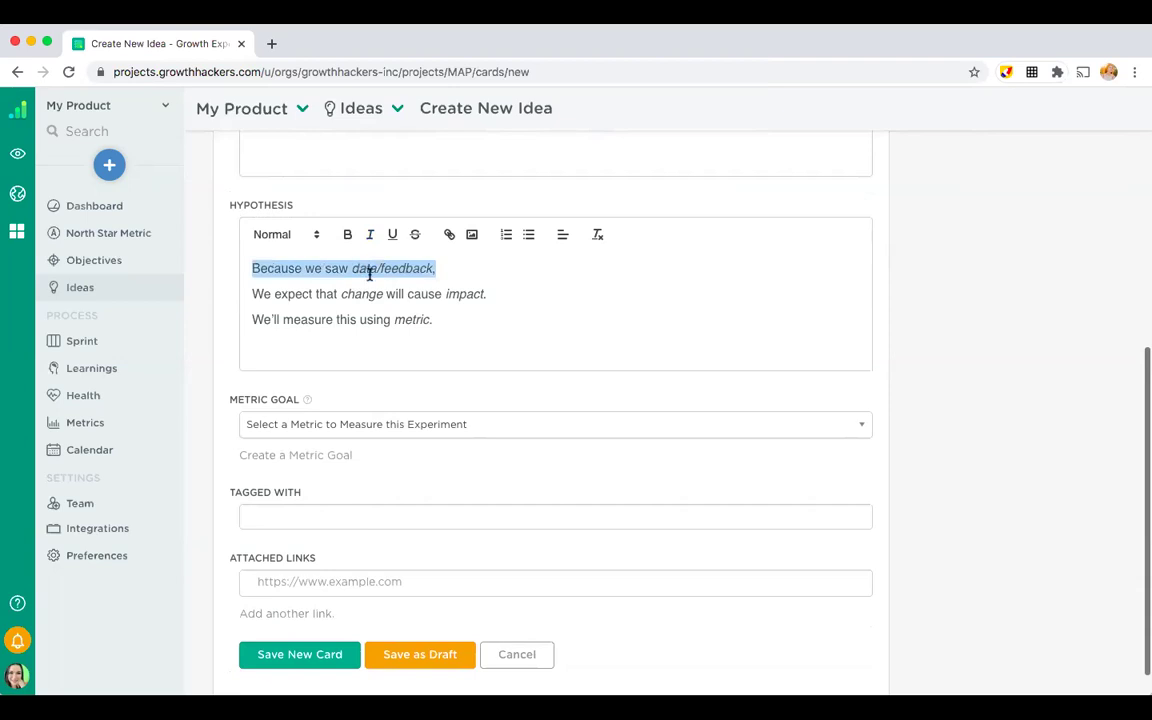
{"action": "double_click", "coordinate": [370, 270]}
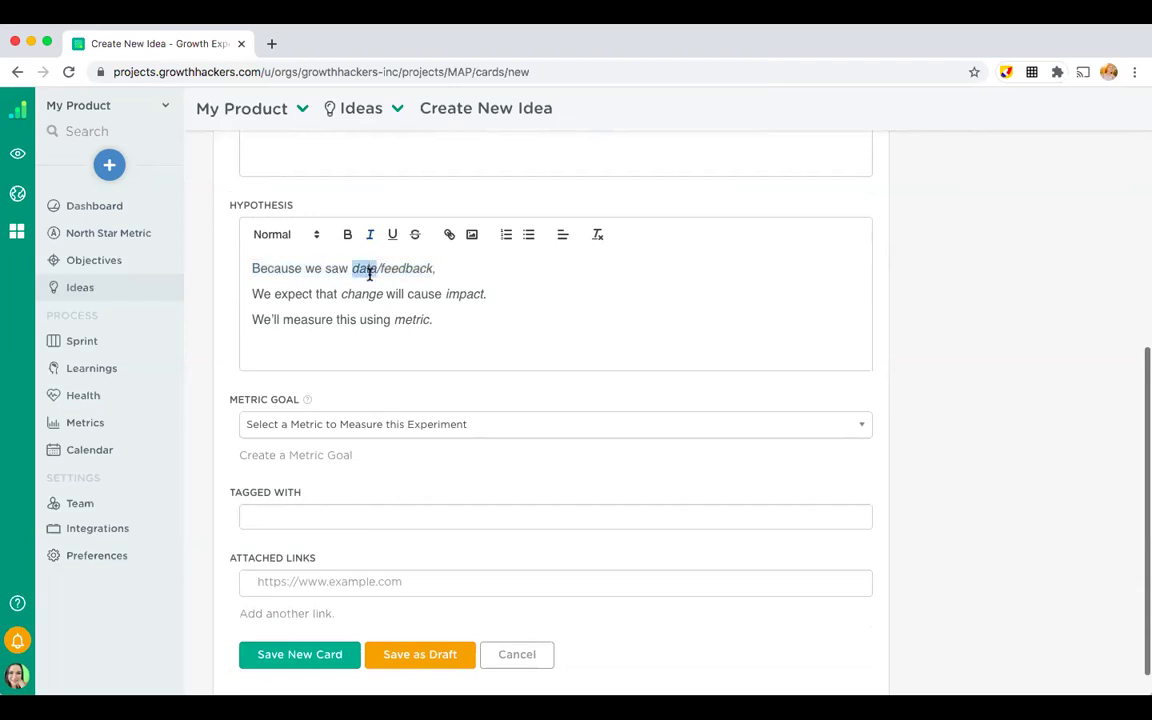
{"action": "double_click", "coordinate": [369, 295]}
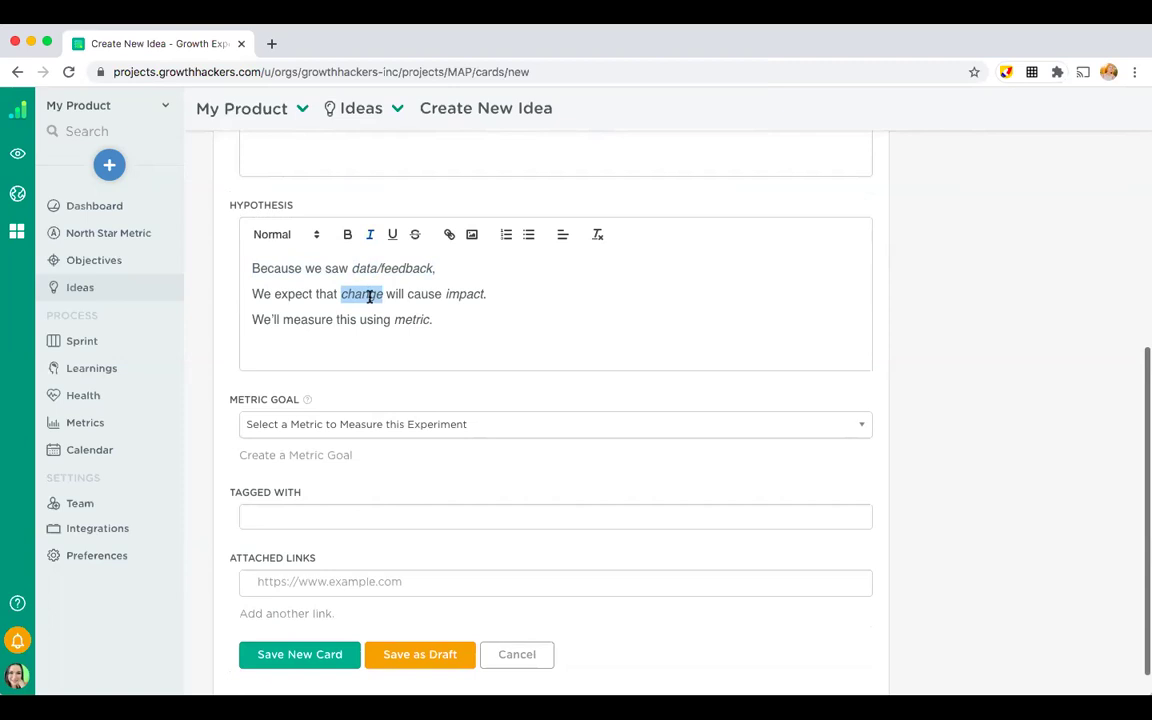
{"action": "double_click", "coordinate": [462, 294]}
{"action": "left_click", "coordinate": [432, 320]}
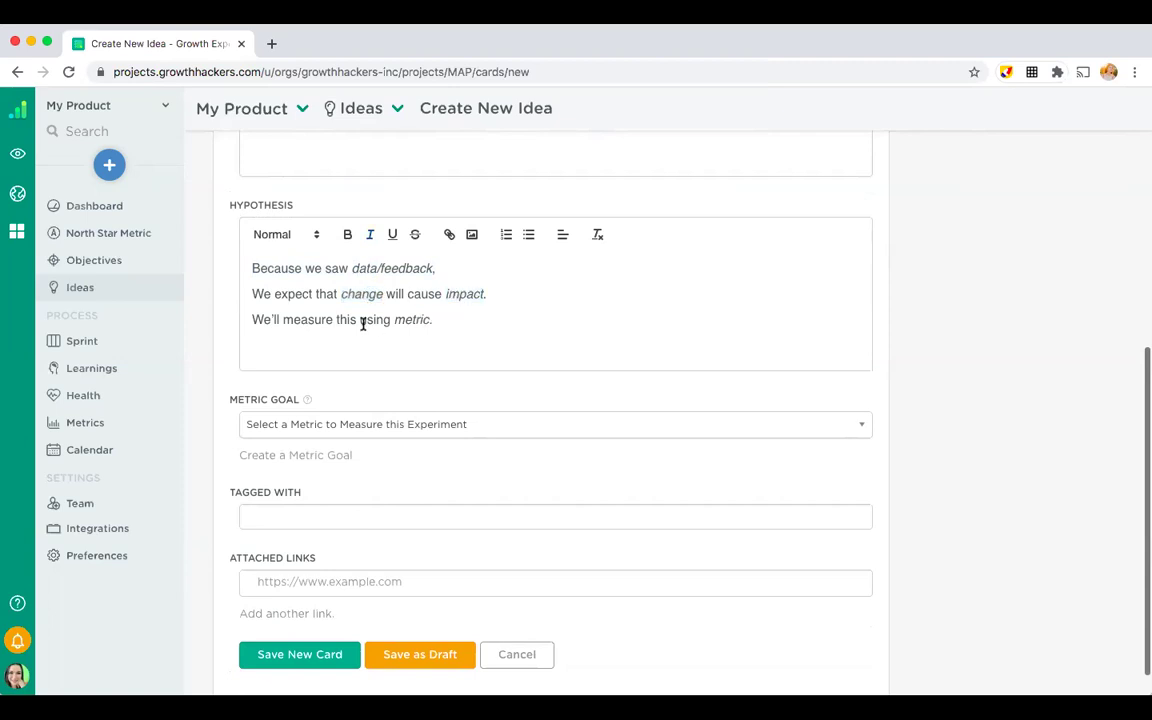
{"action": "triple_click", "coordinate": [363, 322]}
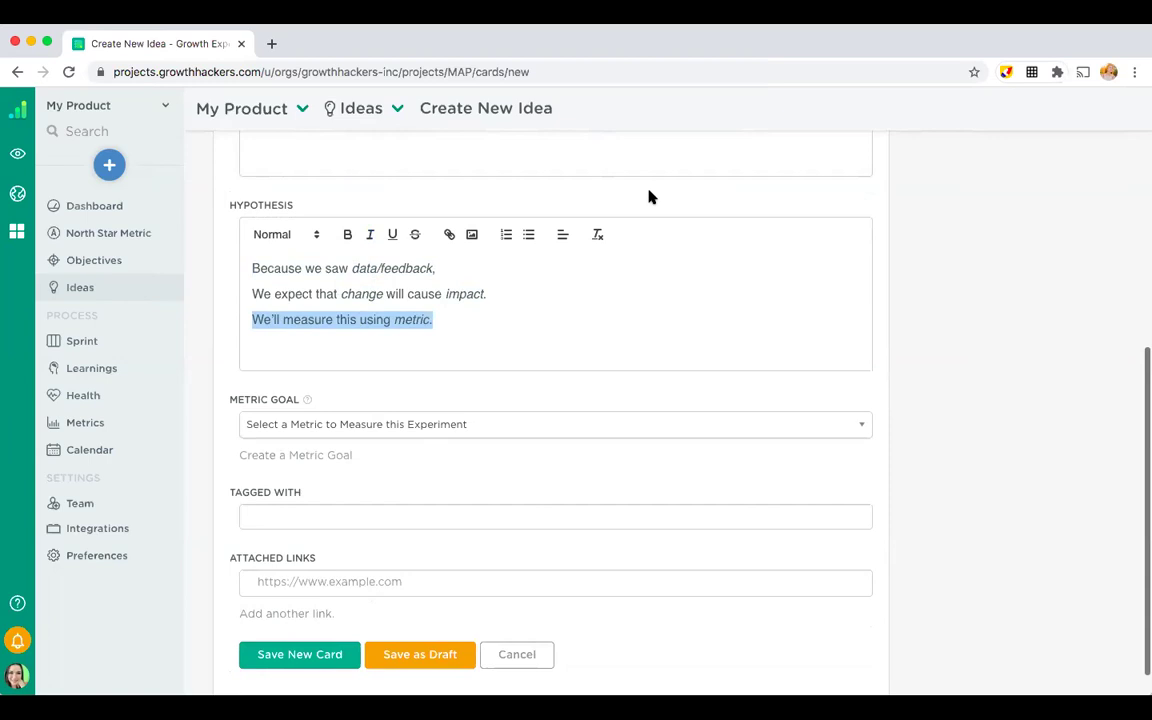
{"action": "left_click", "coordinate": [390, 316]}
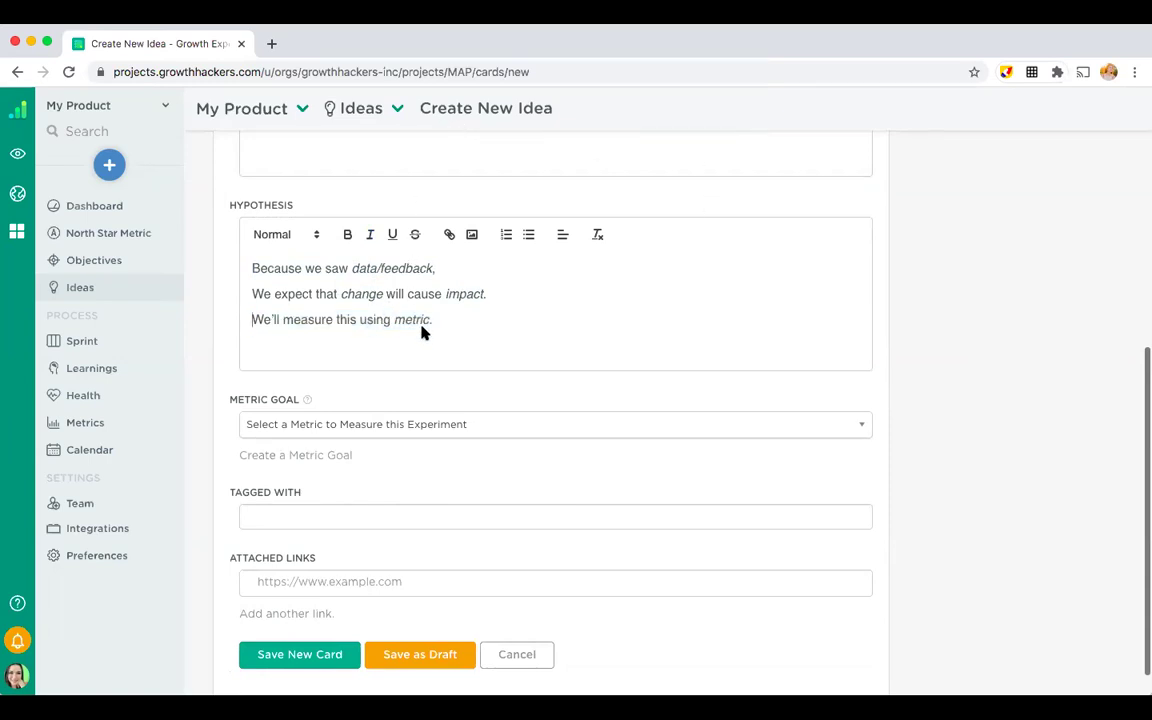
- Review the metrics available for the idea's metric goal and the tags field, and leave for the ideas list without saving
{"action": "scroll", "coordinate": [450, 418], "scroll_direction": "down", "scroll_amount": 1}
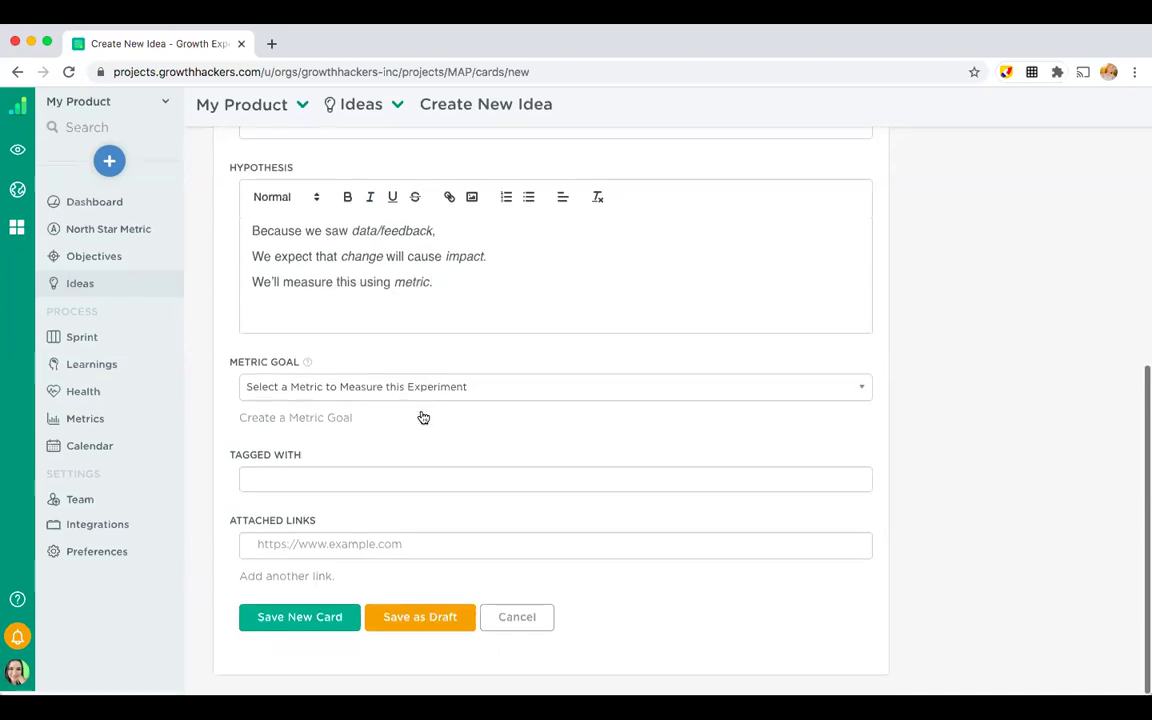
{"action": "left_click", "coordinate": [329, 390]}
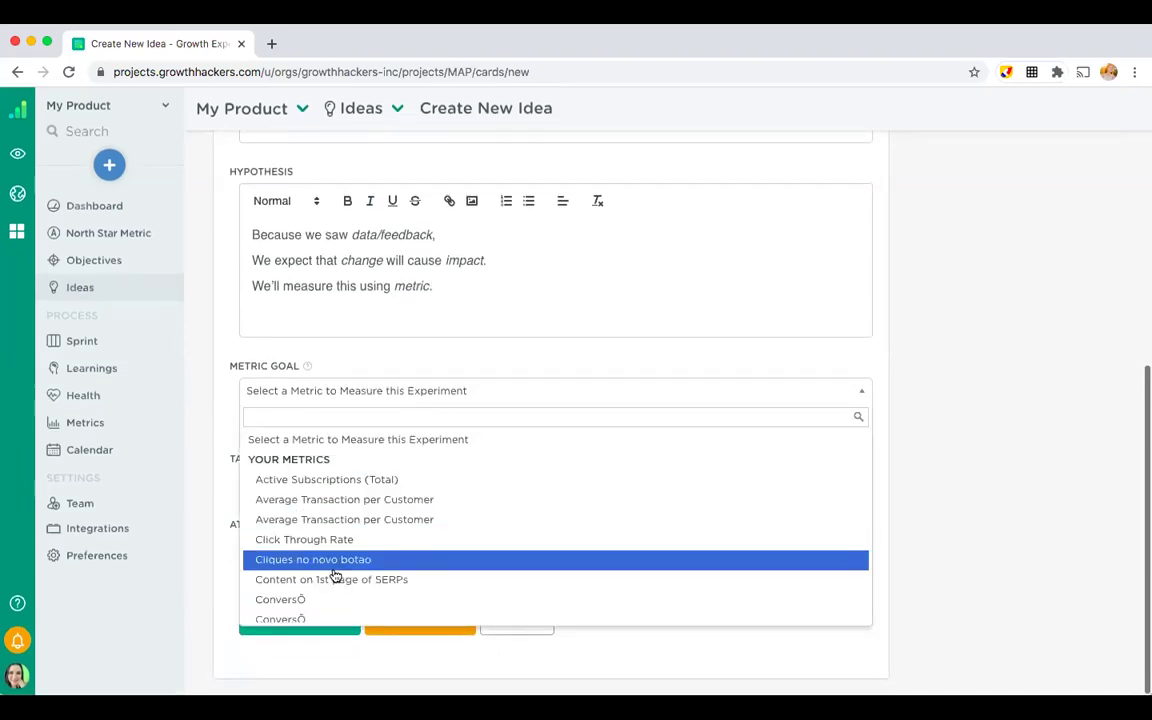
{"action": "left_click", "coordinate": [321, 360]}
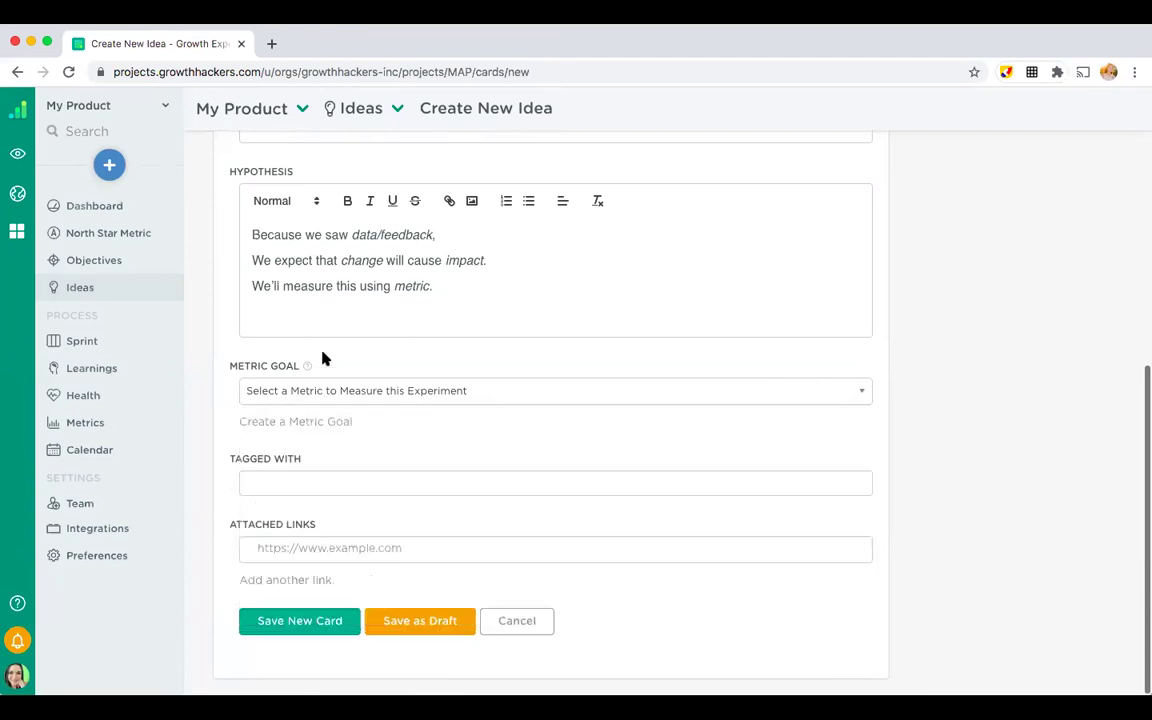
{"action": "left_click", "coordinate": [326, 474]}
{"action": "left_click", "coordinate": [138, 288]}
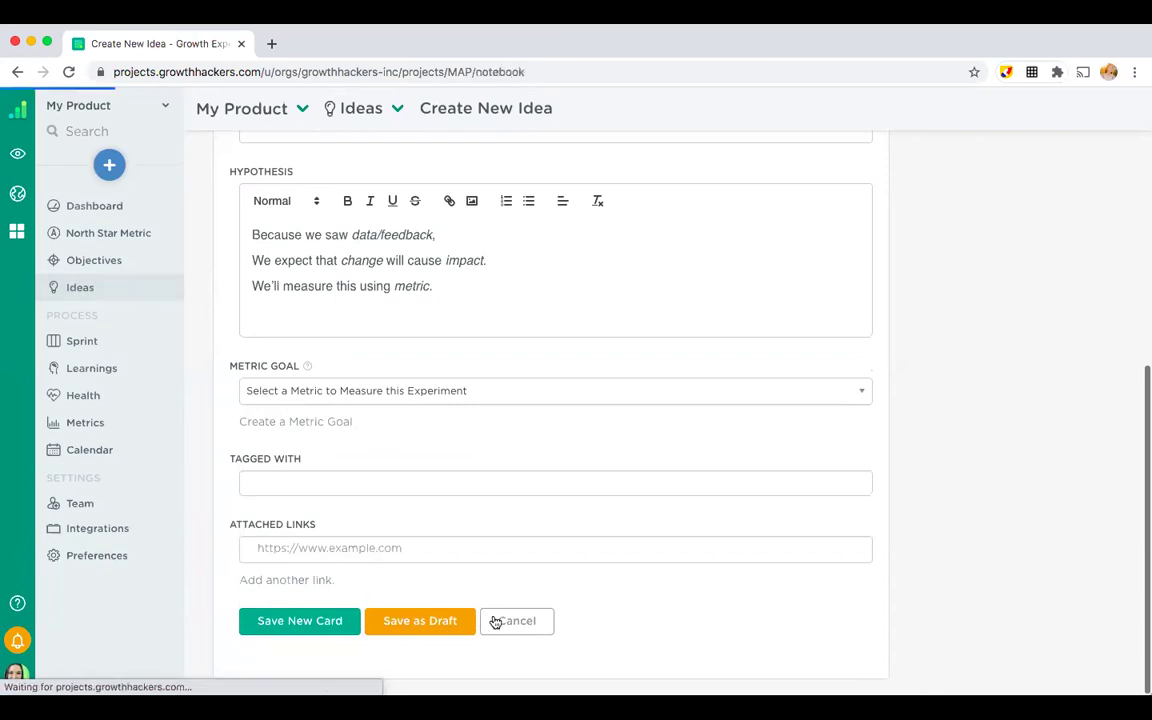
- Examine the 'Add "Find Me an Agent" CTA button in Sell Page' idea's details, sub-tasks, integrations and comments, and return to the ideas list
{"action": "left_click", "coordinate": [618, 443]}
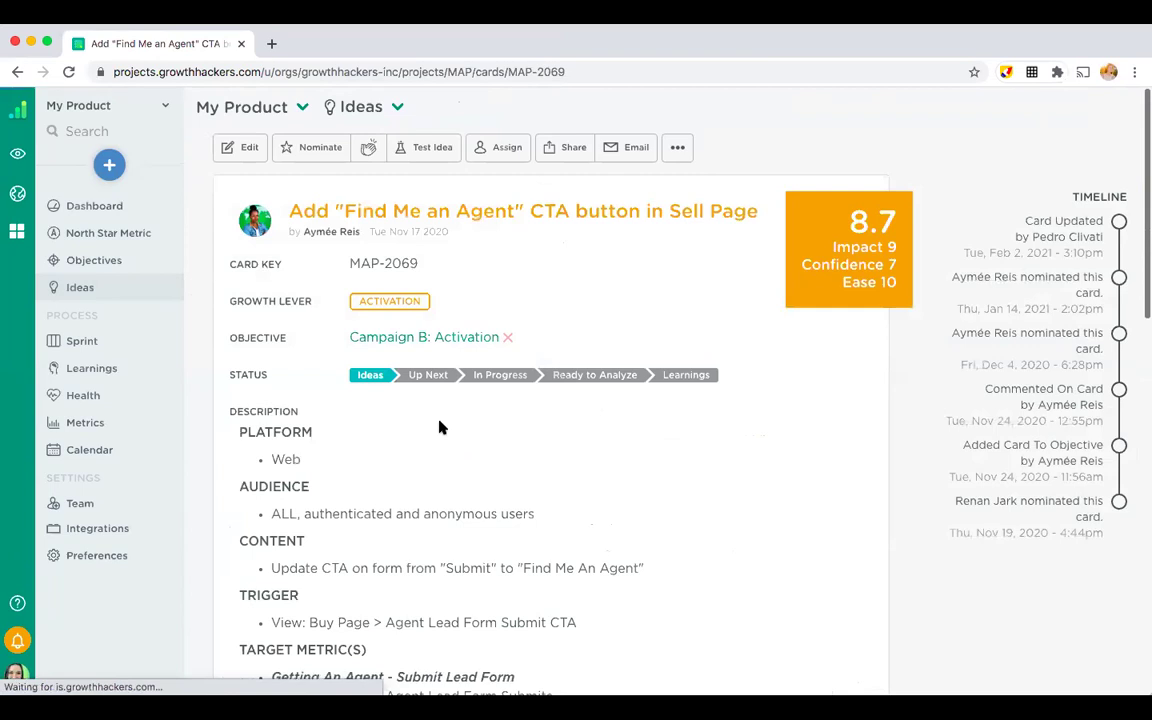
{"action": "scroll", "coordinate": [438, 428], "scroll_direction": "down", "scroll_amount": 5}
{"action": "scroll", "coordinate": [438, 428], "scroll_direction": "down", "scroll_amount": 5}
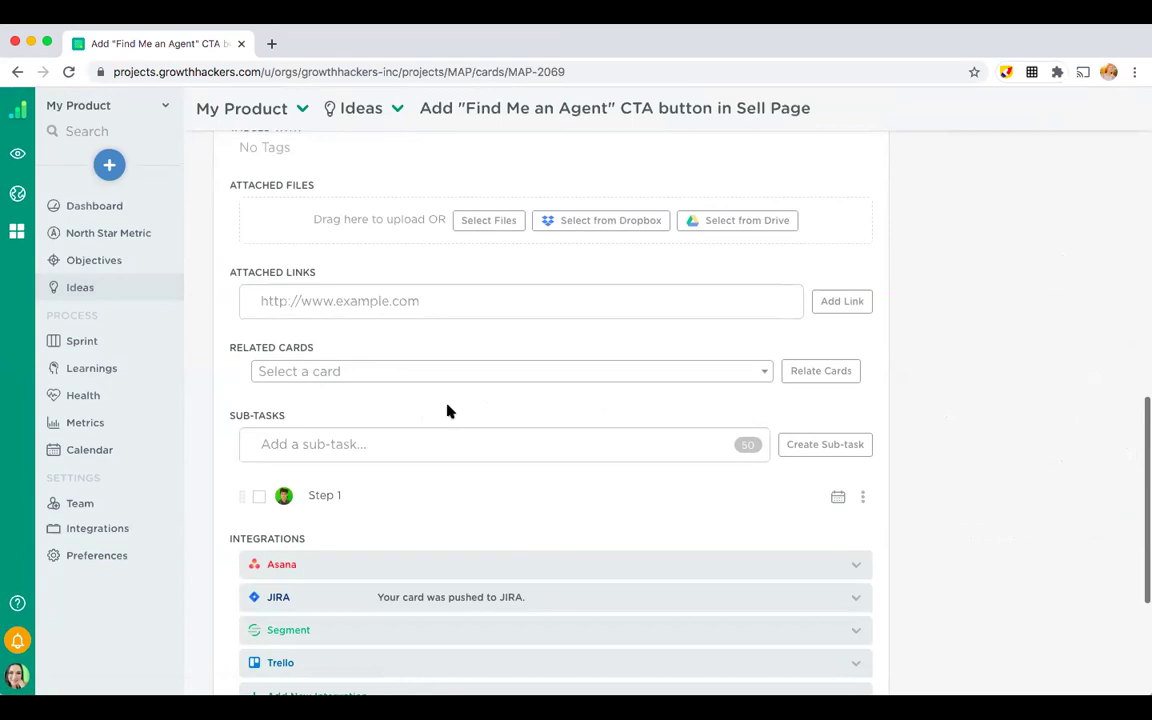
{"action": "scroll", "coordinate": [298, 350], "scroll_direction": "down", "scroll_amount": 2}
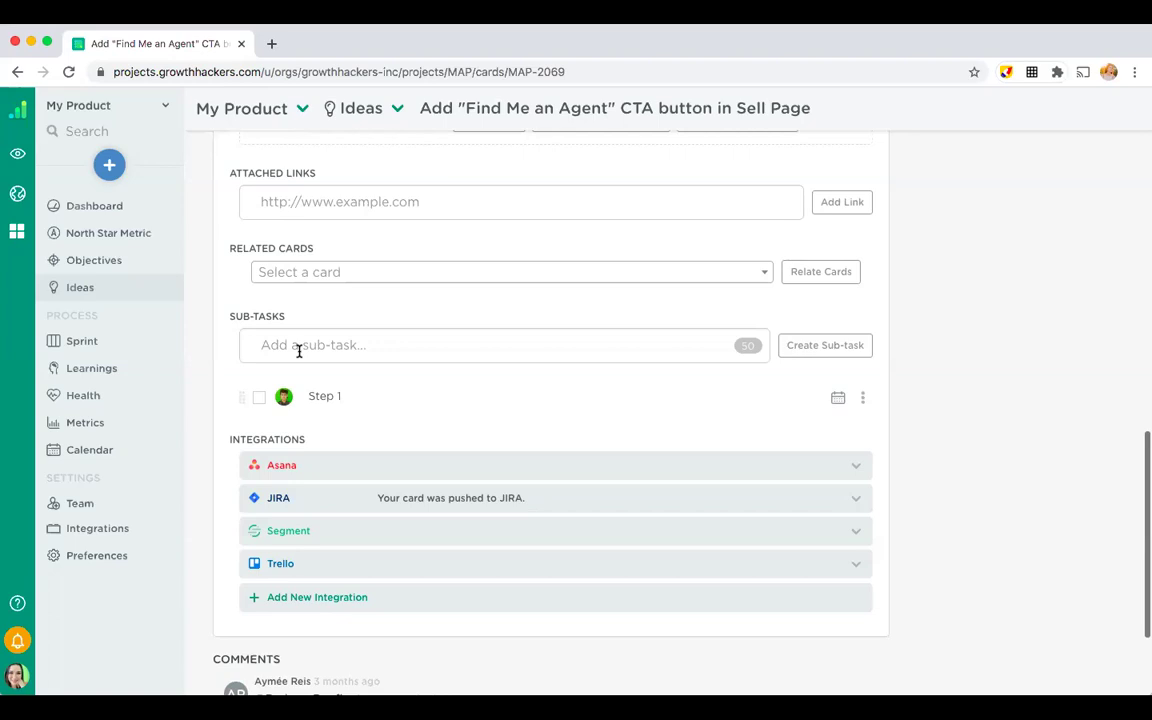
{"action": "scroll", "coordinate": [410, 395], "scroll_direction": "down", "scroll_amount": 3}
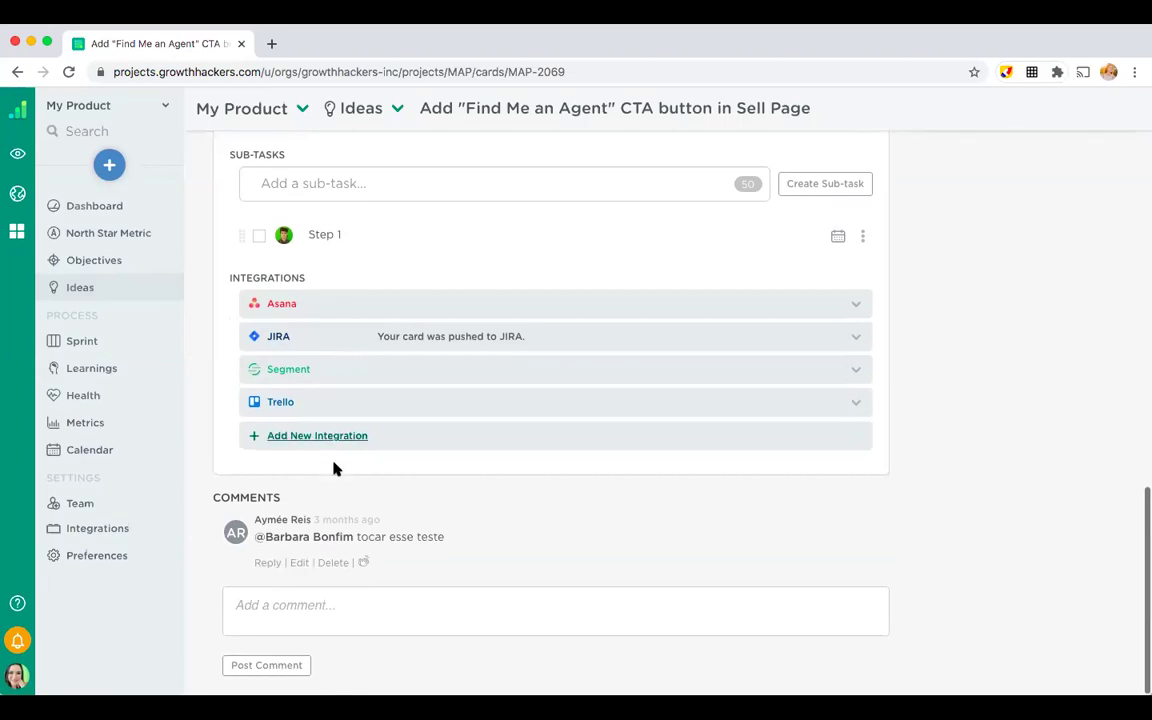
{"action": "scroll", "coordinate": [481, 527], "scroll_direction": "up", "scroll_amount": 3}
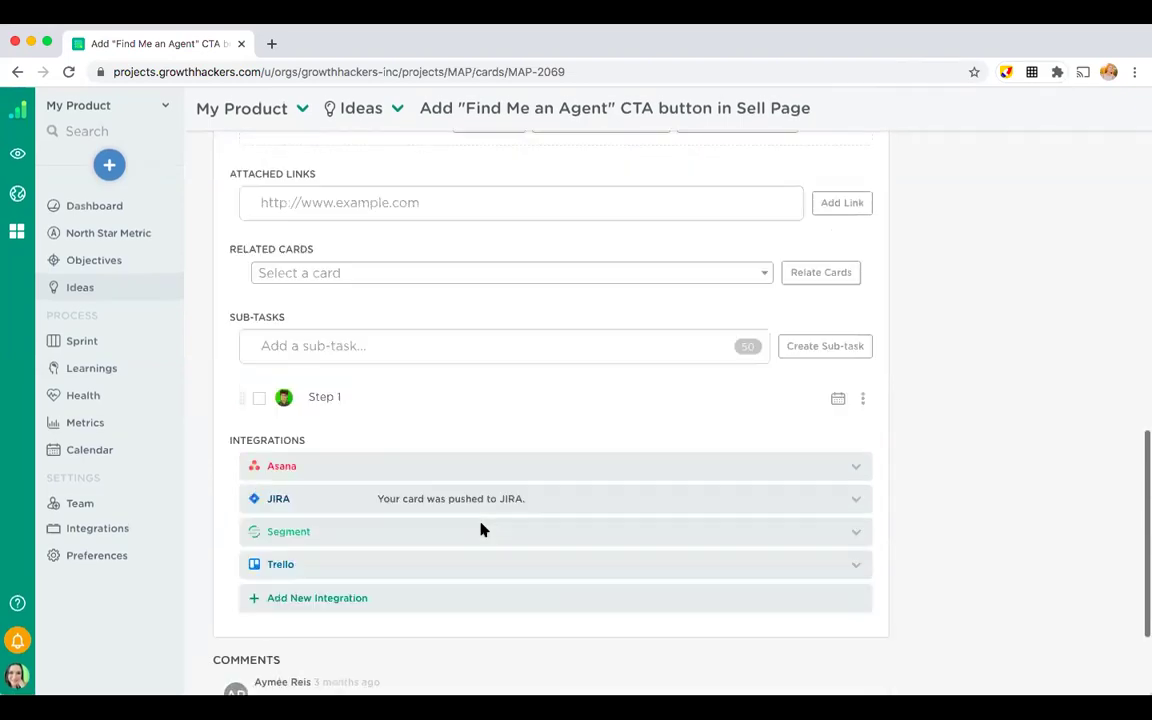
{"action": "scroll", "coordinate": [396, 275], "scroll_direction": "up", "scroll_amount": 10}
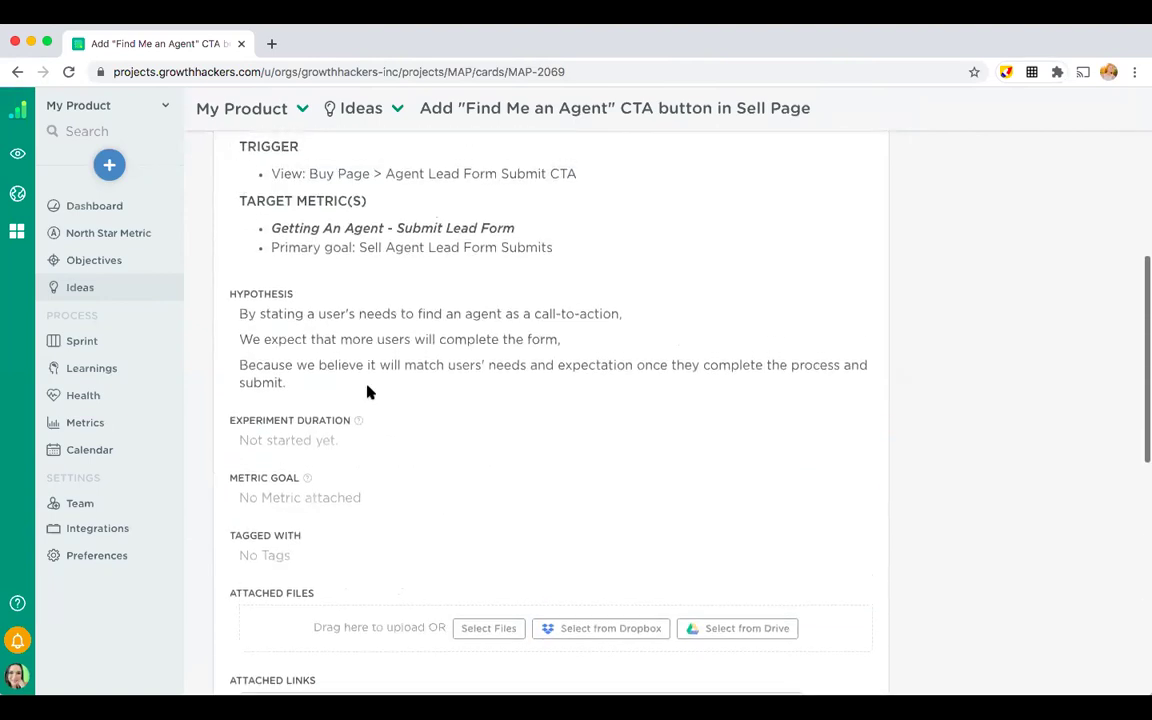
{"action": "scroll", "coordinate": [367, 392], "scroll_direction": "up", "scroll_amount": 2}
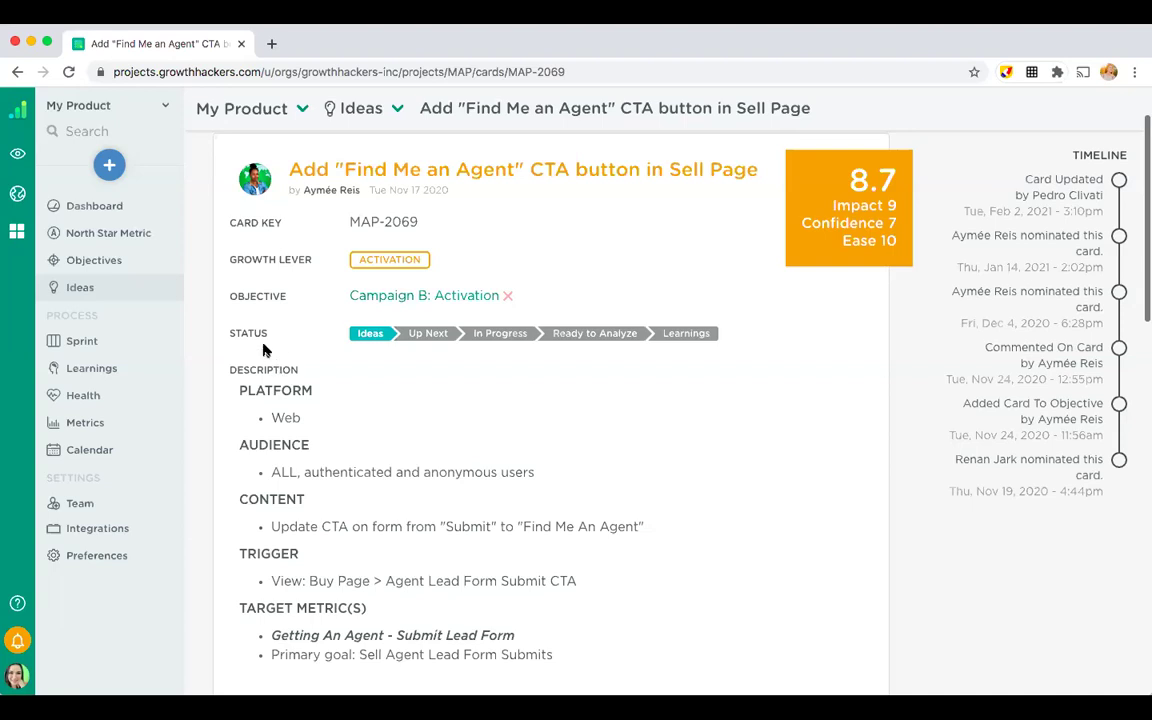
{"action": "left_click", "coordinate": [87, 288]}
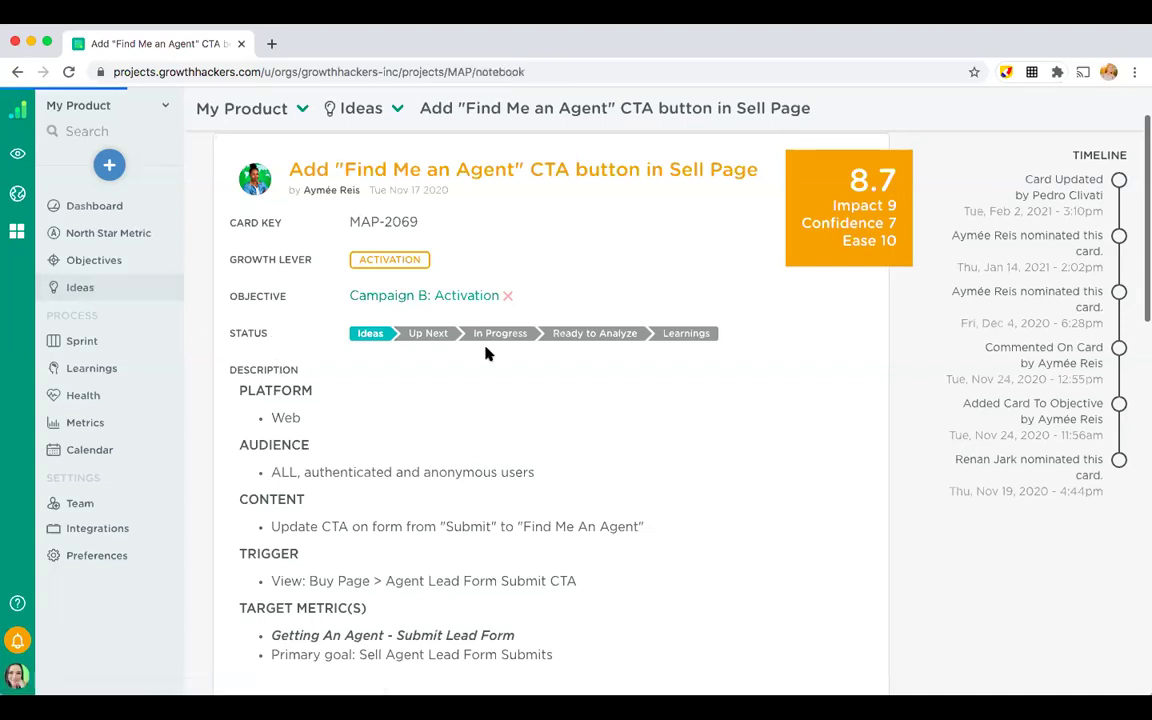
- Sort the ideas list by Highest Score and display its filters for growth levers, objectives, users and tags
{"action": "left_click", "coordinate": [80, 342]}
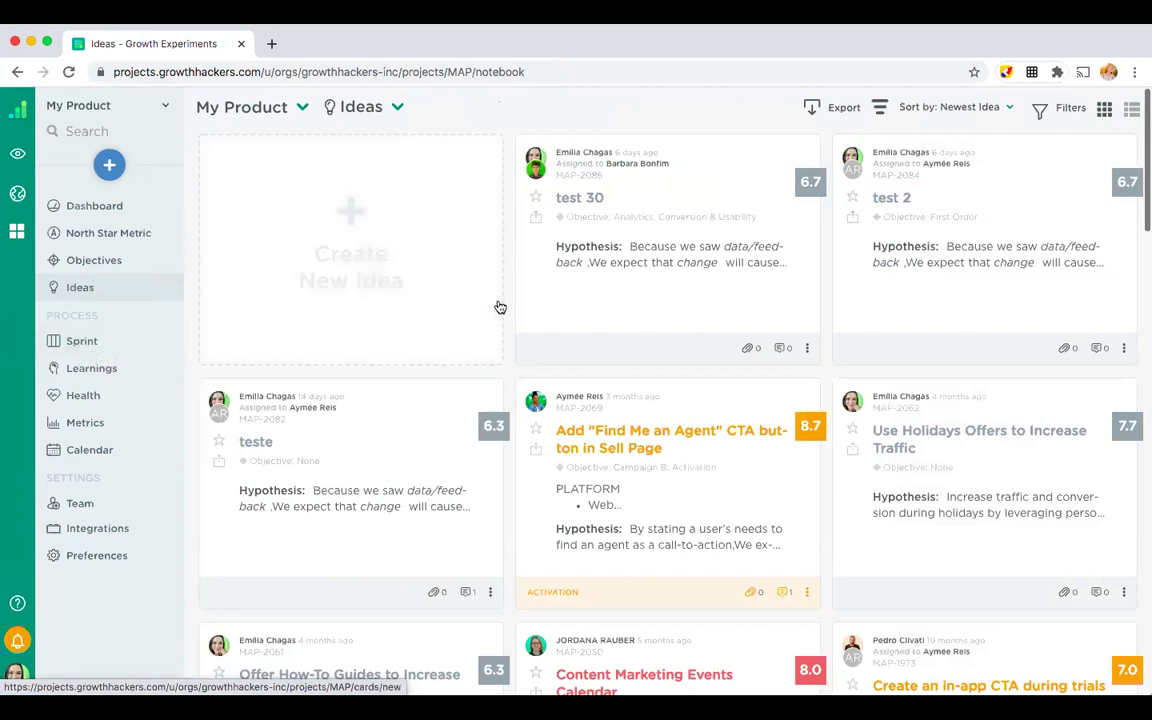
{"action": "left_click", "coordinate": [952, 115]}
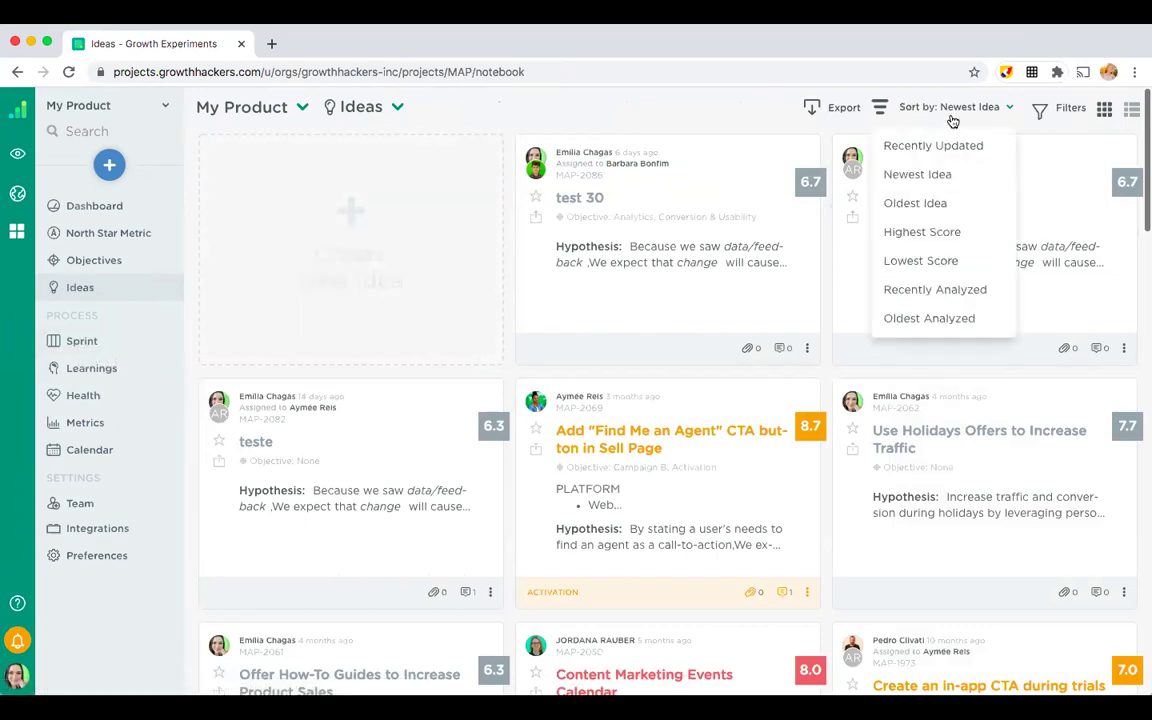
{"action": "left_click", "coordinate": [942, 236]}
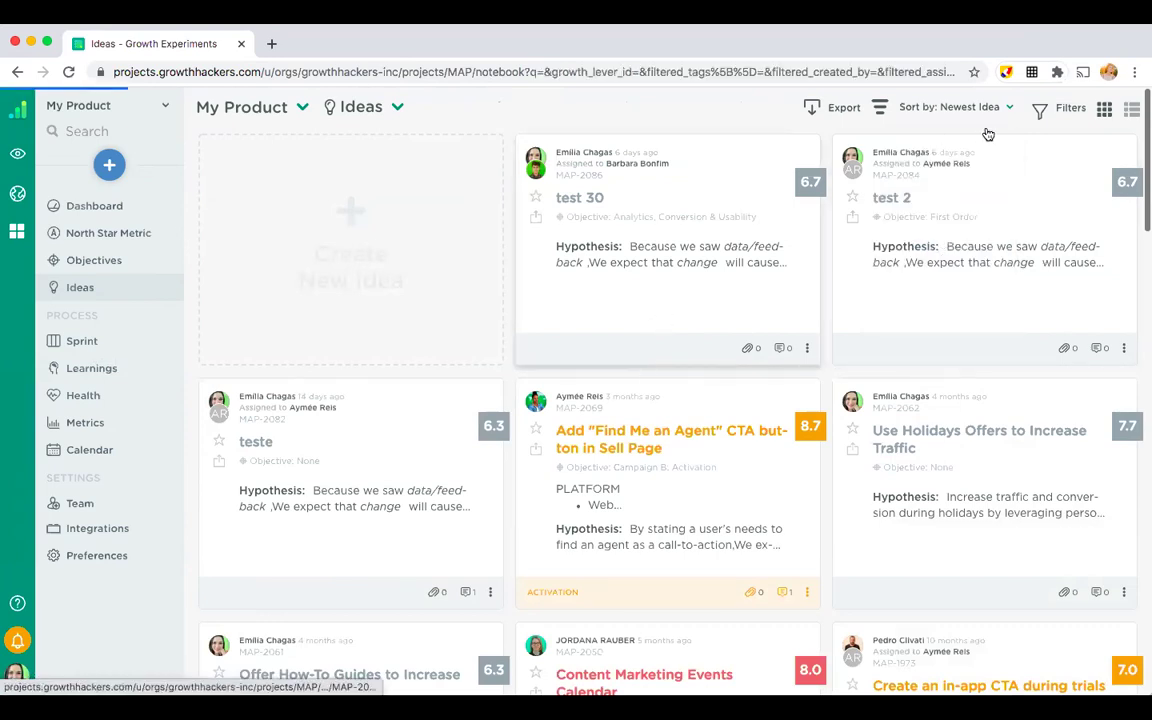
{"action": "left_click", "coordinate": [1068, 108]}
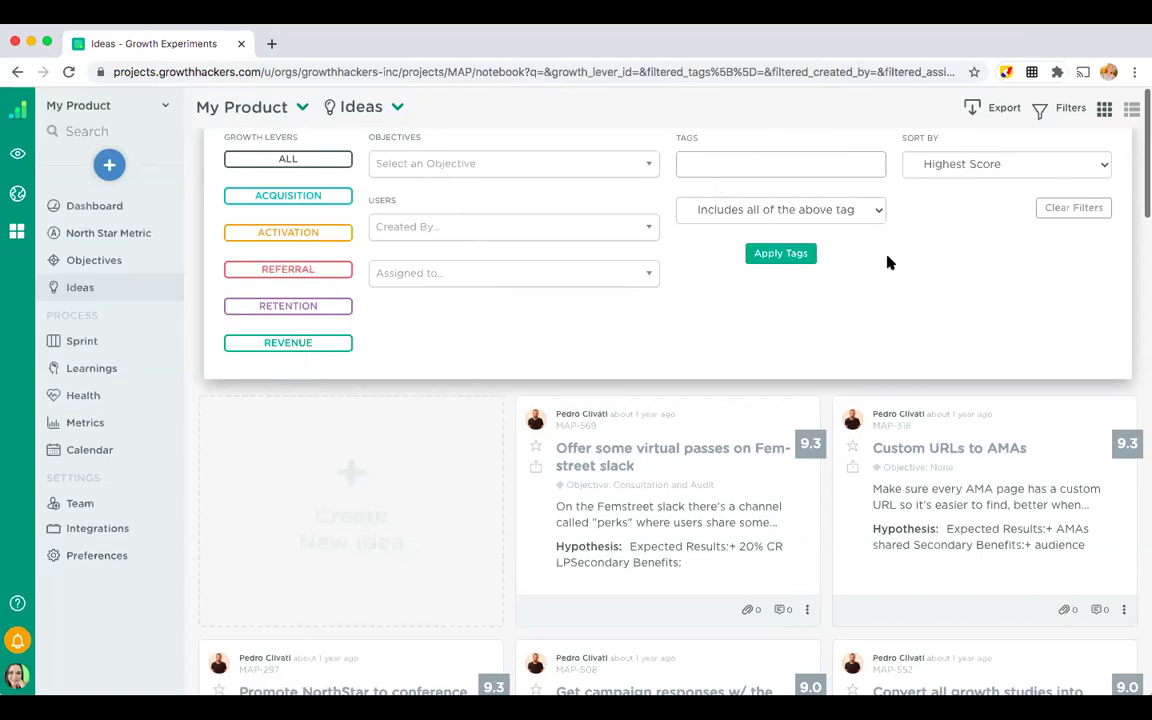
{"action": "left_click", "coordinate": [431, 455]}
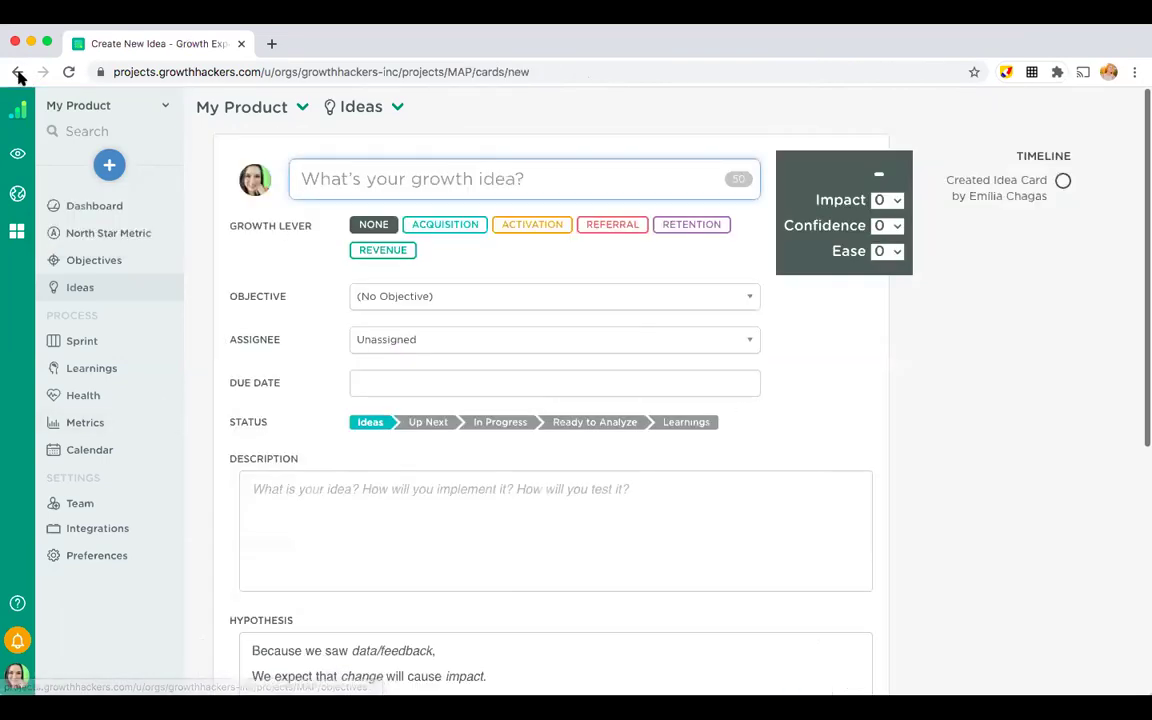
{"action": "left_click", "coordinate": [18, 71]}
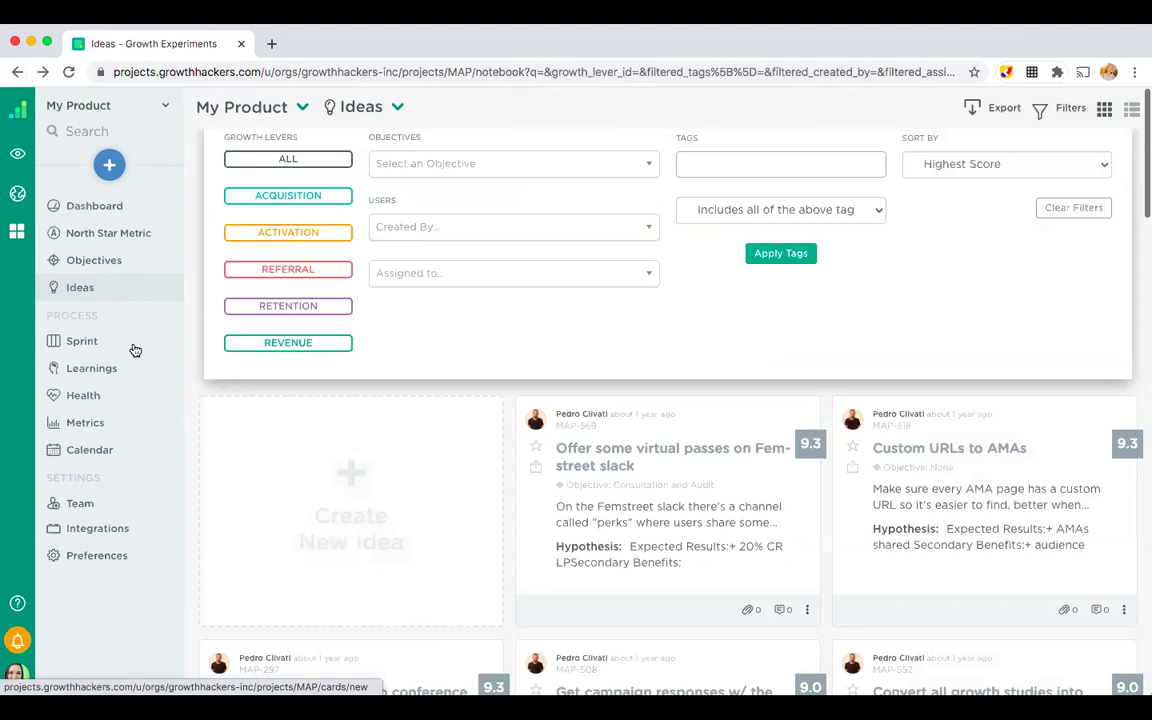
- Open the Growth Sprint board and hide its filters
{"action": "left_click", "coordinate": [115, 349]}
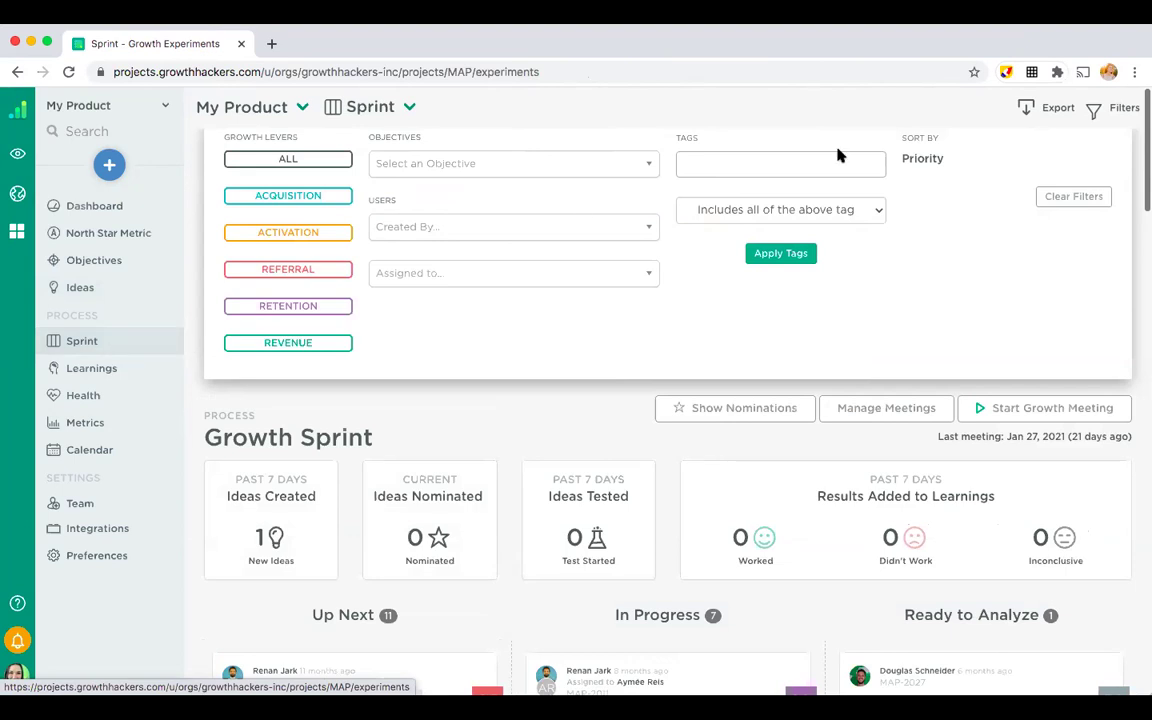
{"action": "left_click", "coordinate": [1107, 117]}
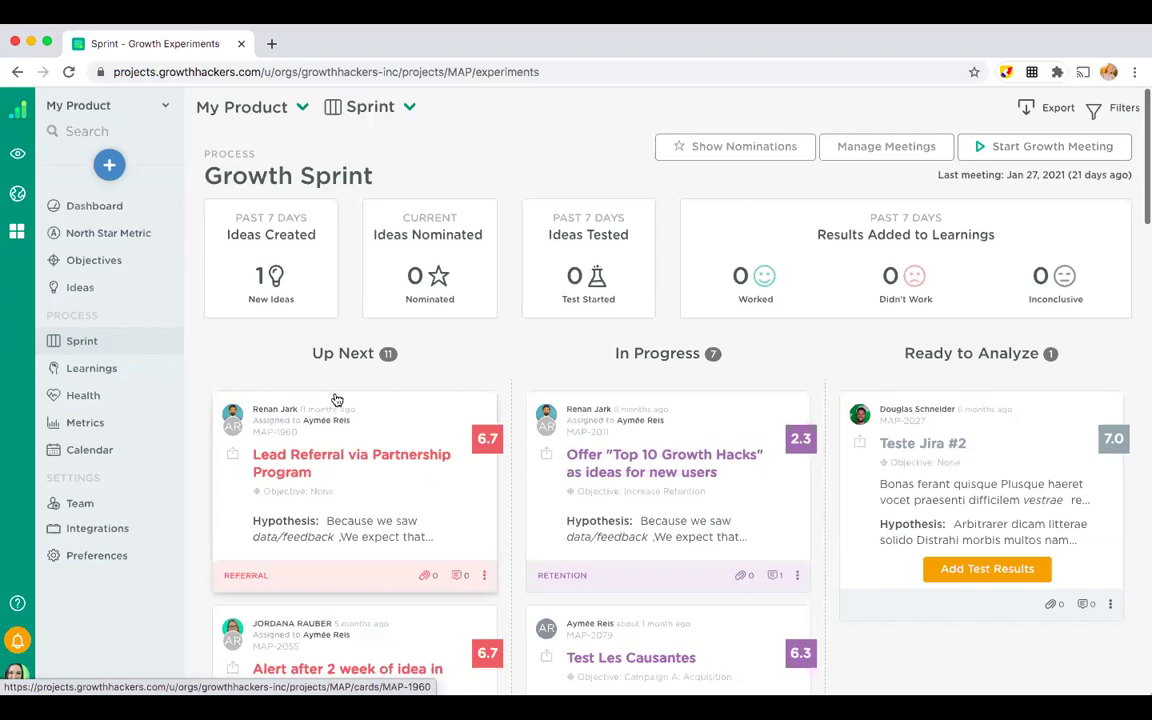
- Nominate the "test 30" idea from the ideas list, open its card and try the nomination toggle there
{"action": "left_click", "coordinate": [85, 288]}
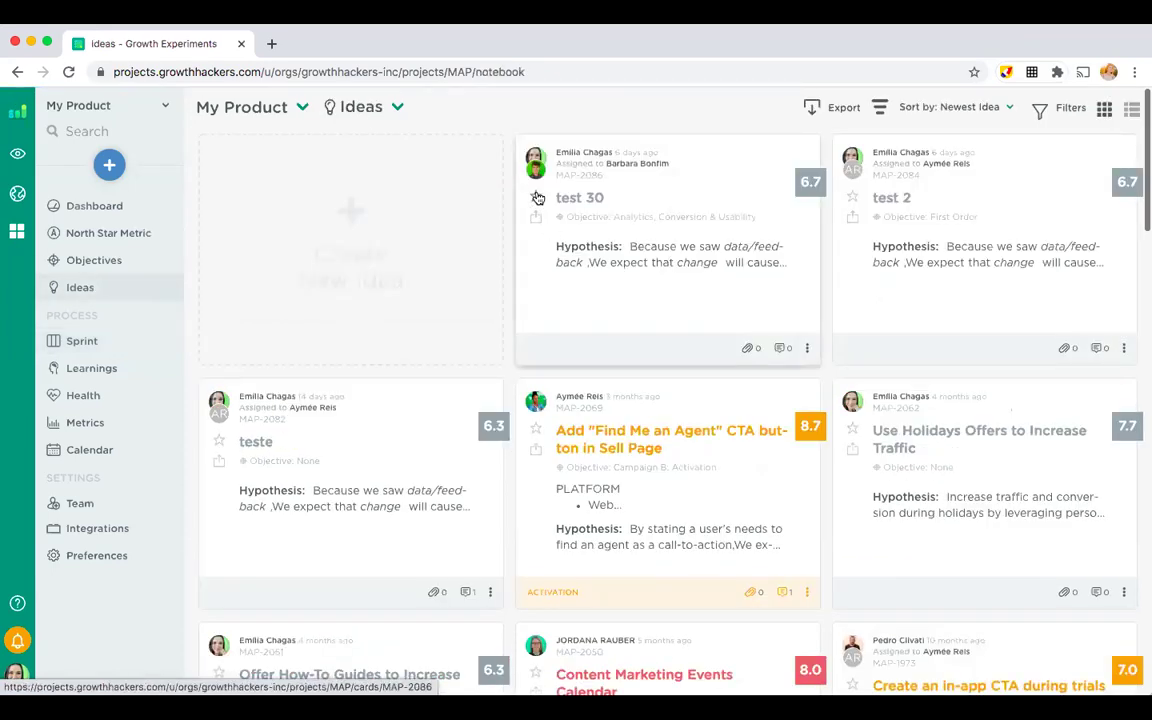
{"action": "left_click", "coordinate": [536, 197]}
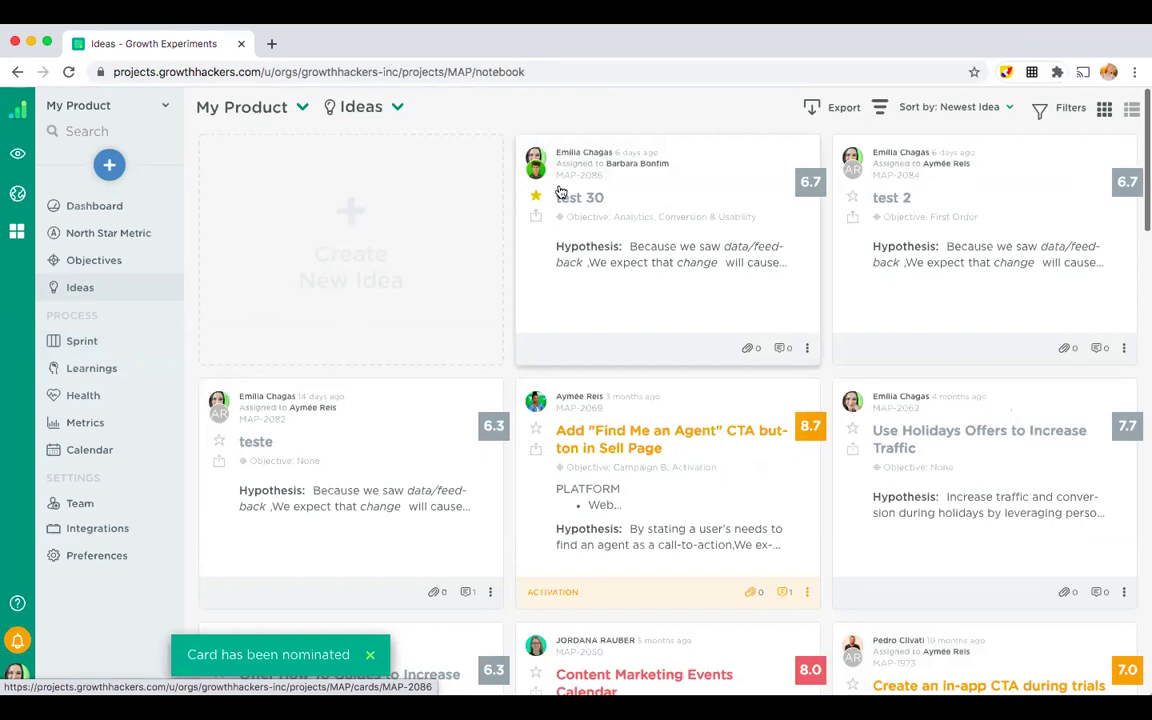
{"action": "left_click", "coordinate": [691, 165]}
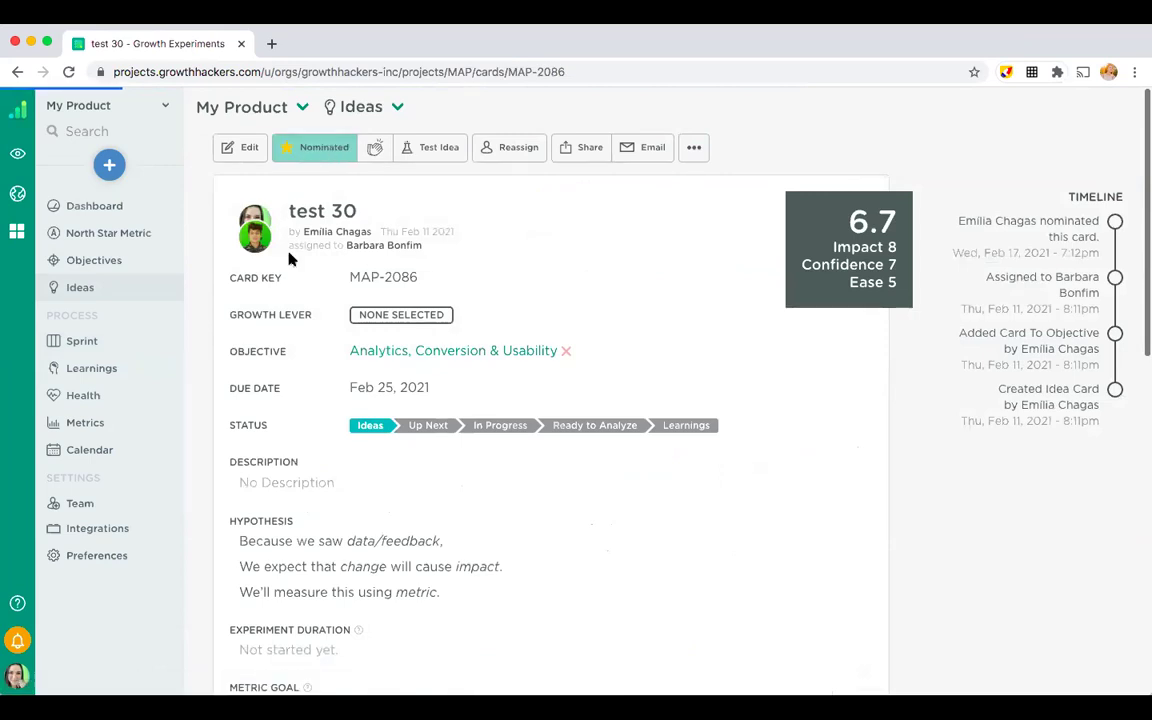
{"action": "left_click", "coordinate": [310, 152]}
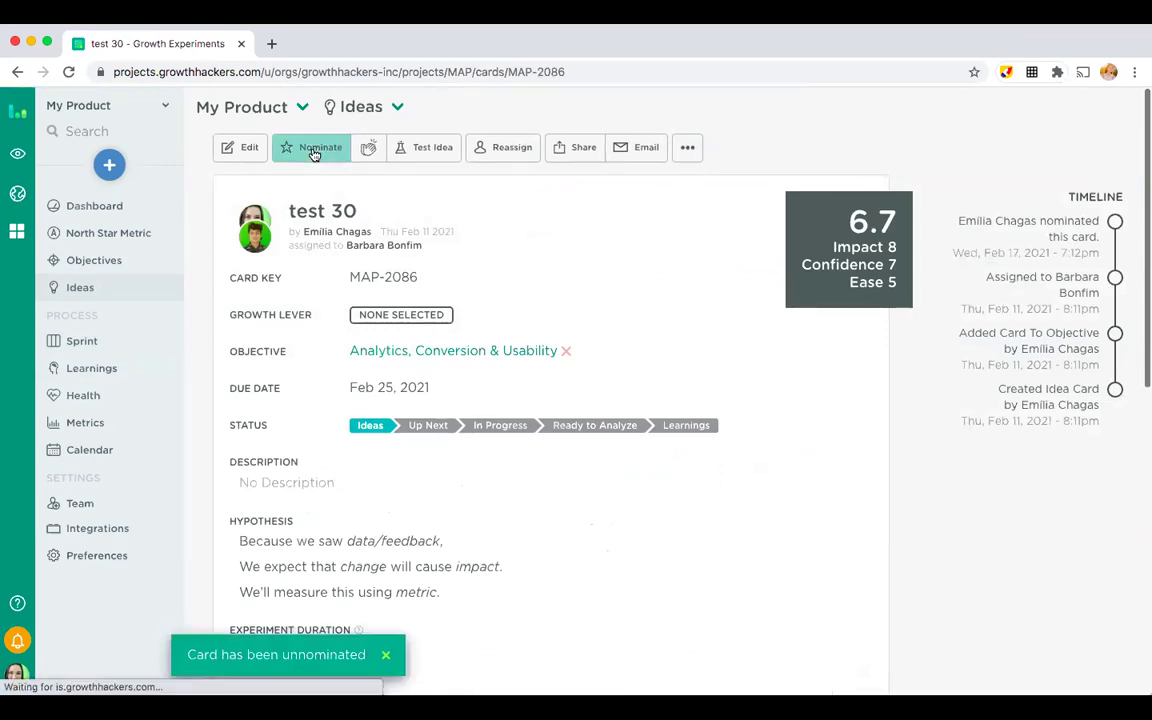
- Start a growth meeting from the sprint board and review its North Star Metric and the Campaign A: Acquisition objective charts
{"action": "left_click", "coordinate": [111, 343]}
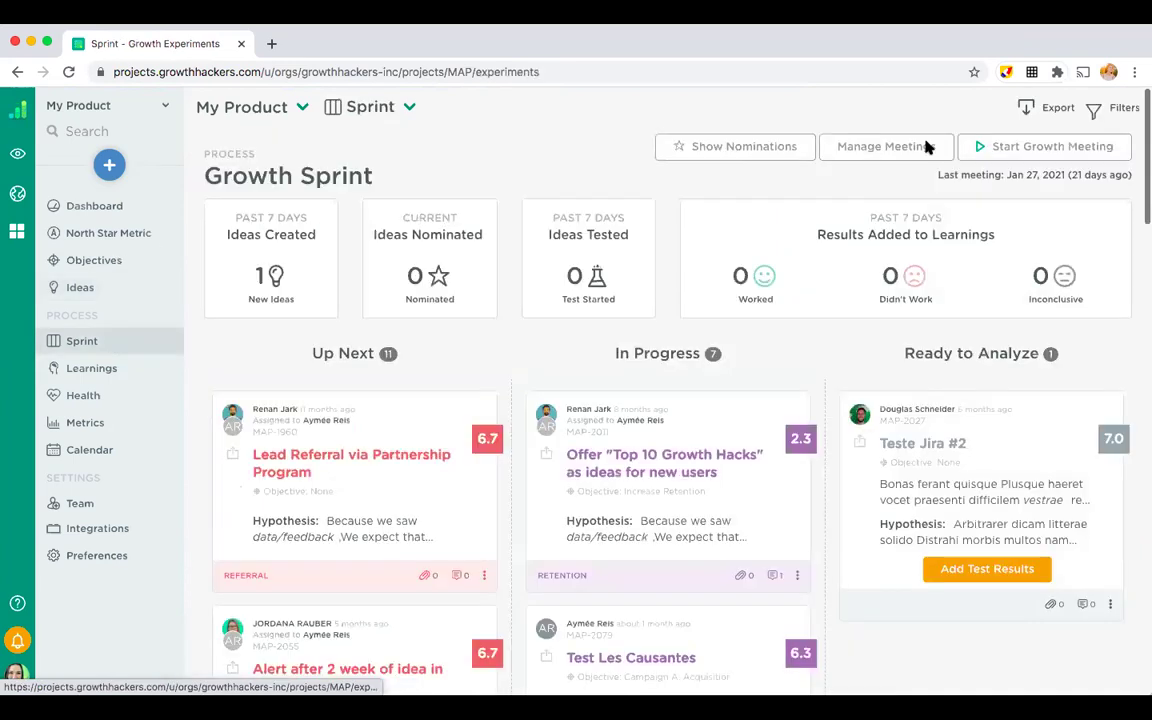
{"action": "left_click", "coordinate": [1030, 148]}
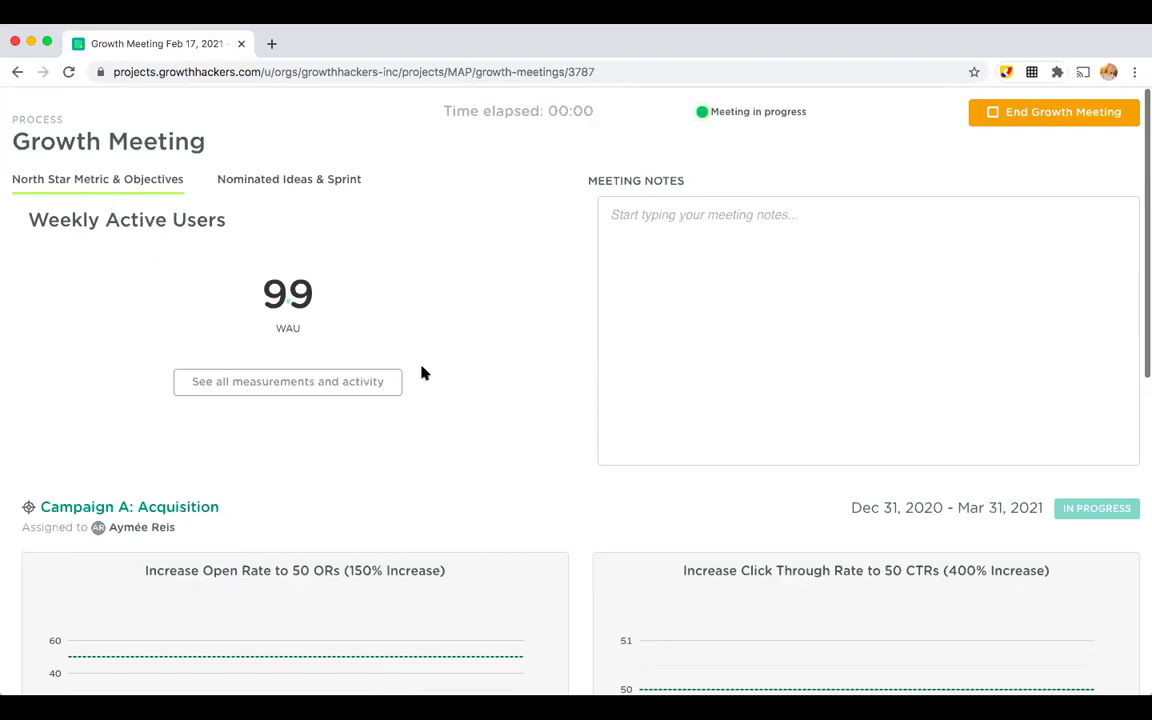
{"action": "scroll", "coordinate": [421, 373], "scroll_direction": "down", "scroll_amount": 2}
{"action": "scroll", "coordinate": [421, 373], "scroll_direction": "down", "scroll_amount": 3}
{"action": "scroll", "coordinate": [421, 373], "scroll_direction": "down", "scroll_amount": 3}
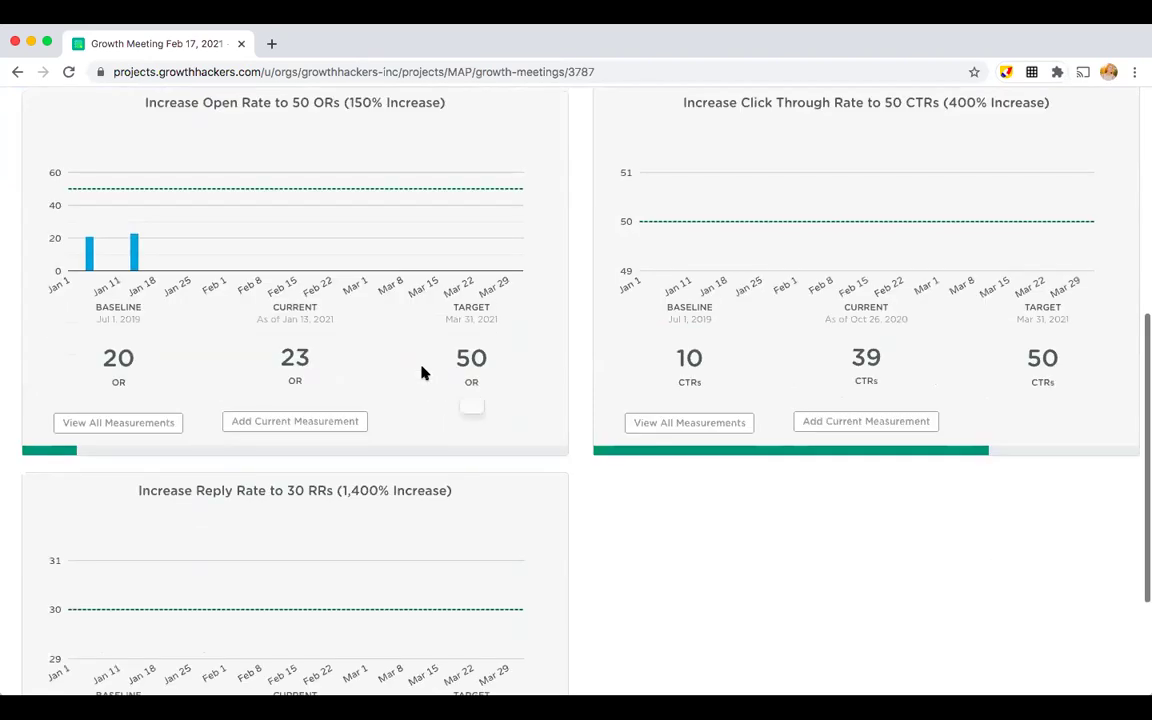
{"action": "scroll", "coordinate": [421, 373], "scroll_direction": "up", "scroll_amount": 4}
{"action": "scroll", "coordinate": [421, 373], "scroll_direction": "up", "scroll_amount": 3}
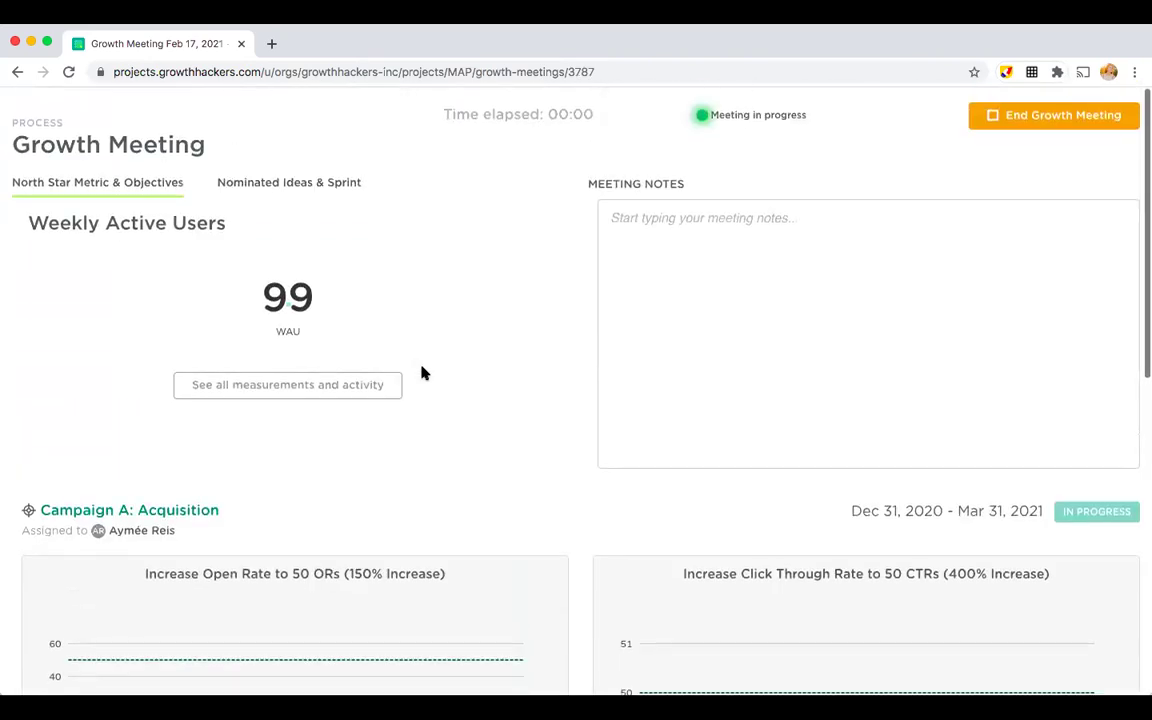
- Review the meeting's nominated ideas and its Up Next, In Progress, Ready to Analyze and Recent Learnings columns
{"action": "left_click", "coordinate": [268, 176]}
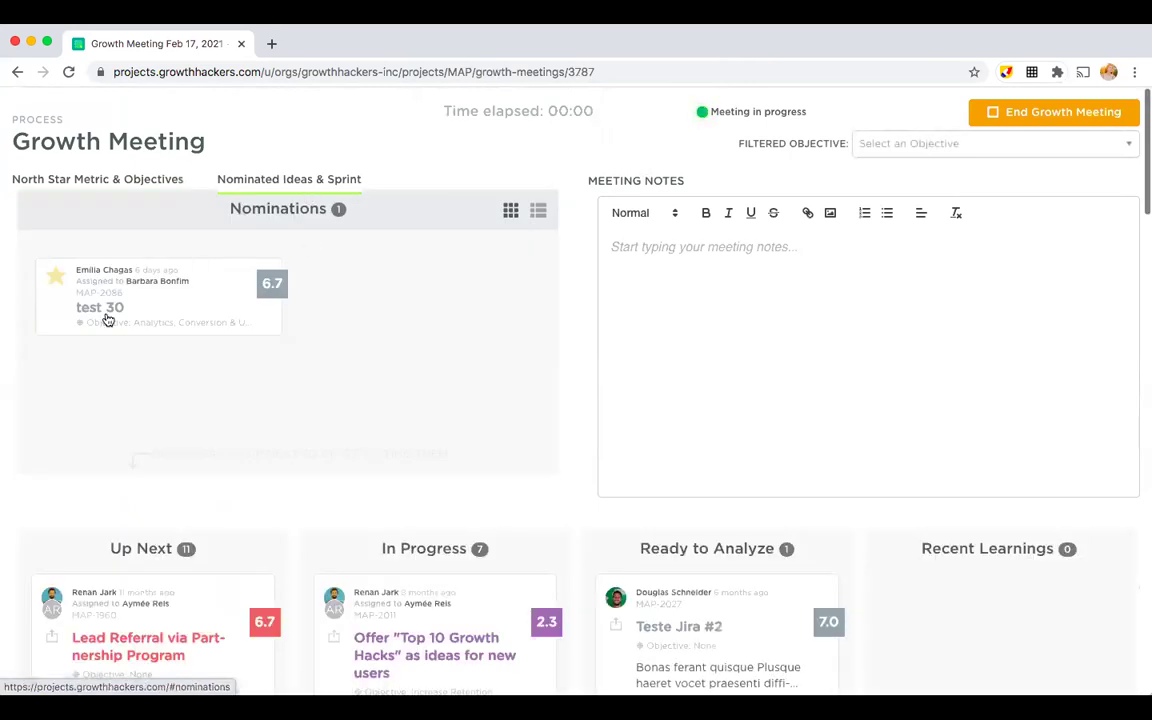
{"action": "scroll", "coordinate": [453, 413], "scroll_direction": "down", "scroll_amount": 10}
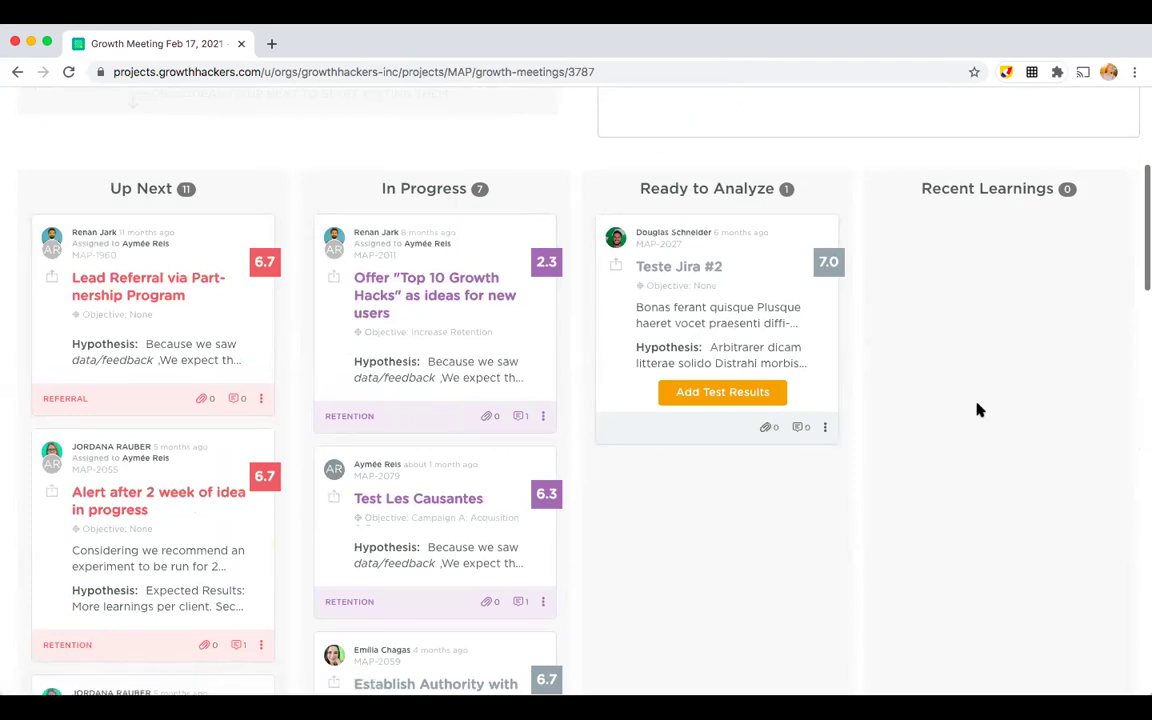
{"action": "scroll", "coordinate": [314, 426], "scroll_direction": "up", "scroll_amount": 2}
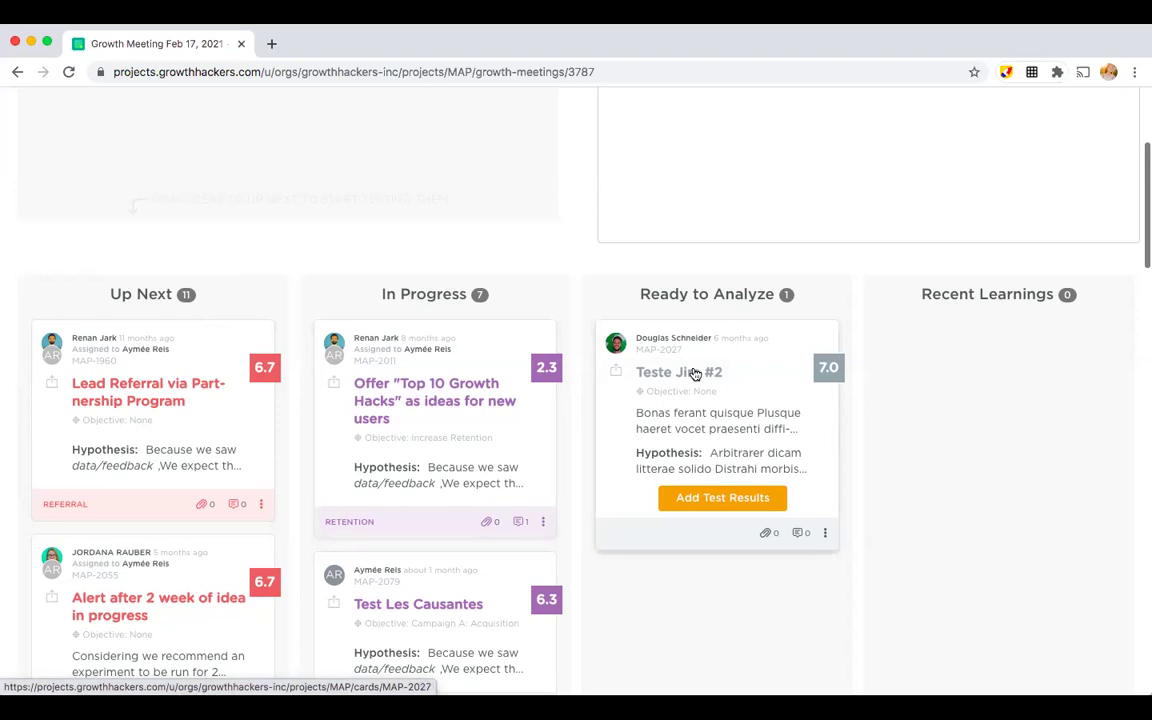
{"action": "scroll", "coordinate": [697, 380], "scroll_direction": "down", "scroll_amount": 3}
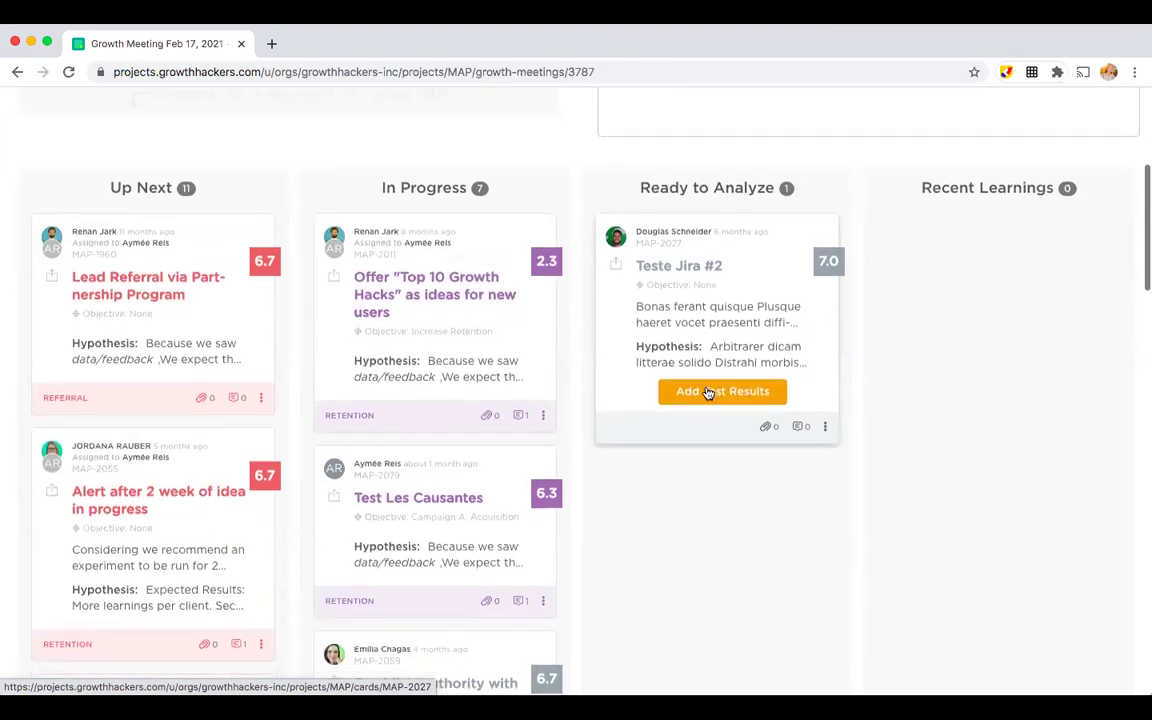
- Examine the conclusion, result and attachment options for moving "Teste Jira #2" to learnings, and leave without submitting
{"action": "left_click", "coordinate": [707, 392]}
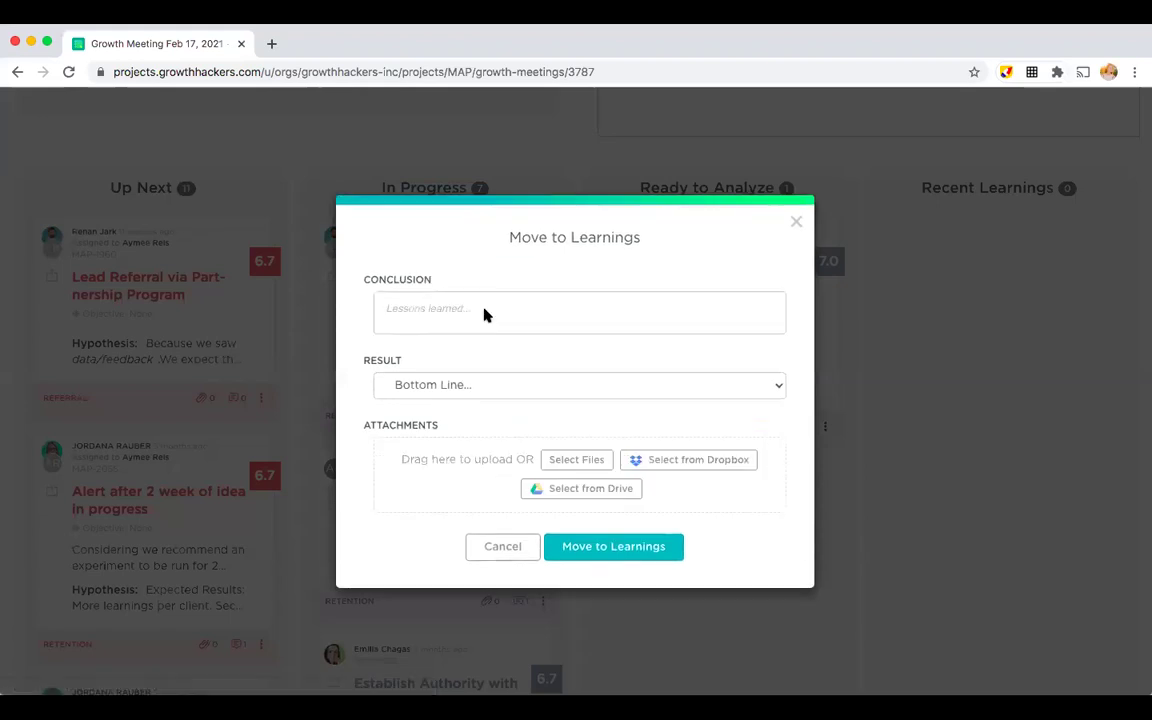
{"action": "left_click", "coordinate": [399, 314]}
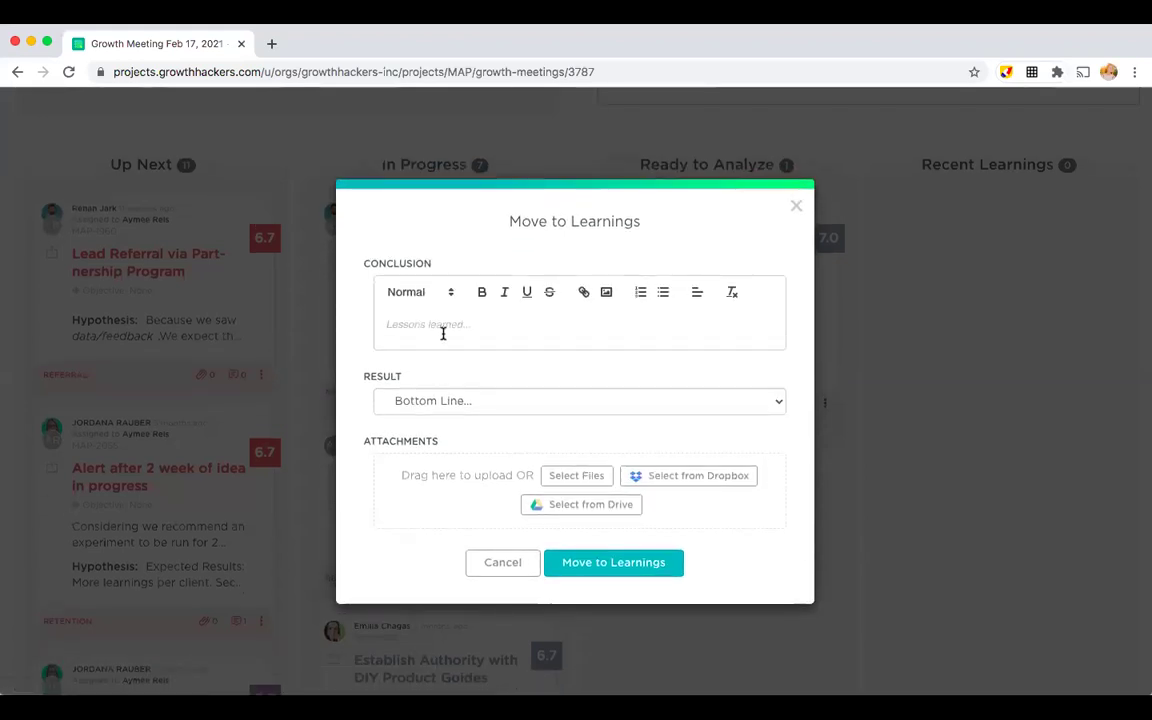
{"action": "left_click", "coordinate": [440, 403]}
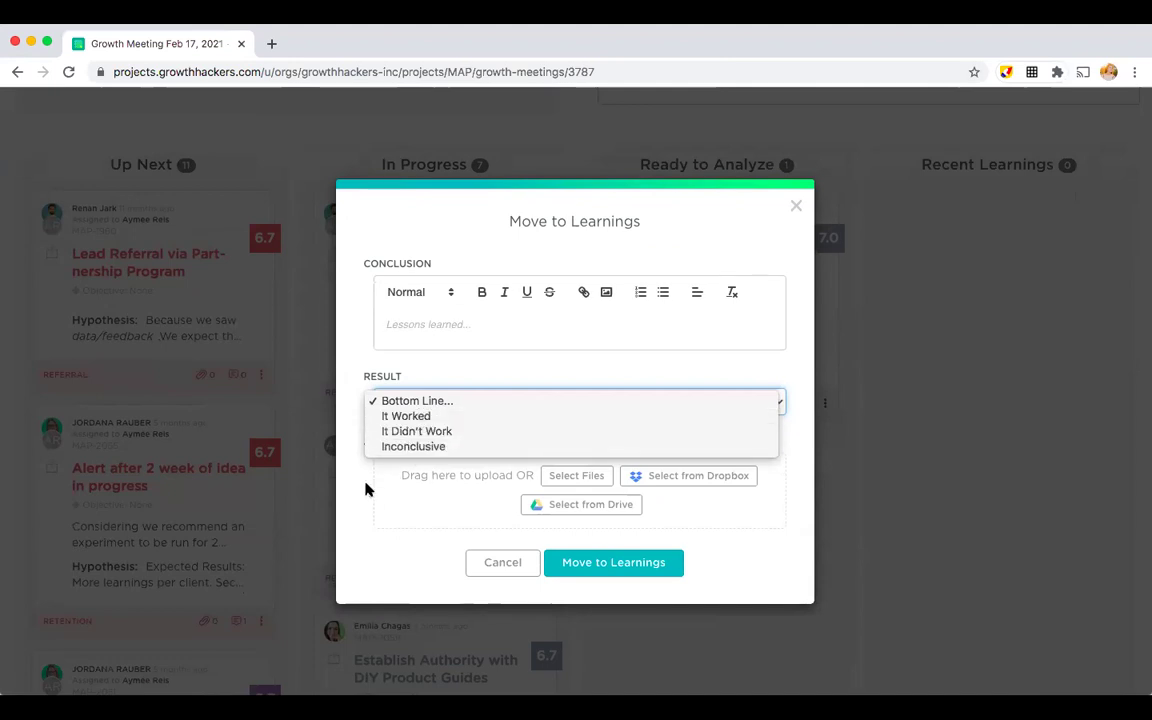
{"action": "left_click", "coordinate": [612, 563]}
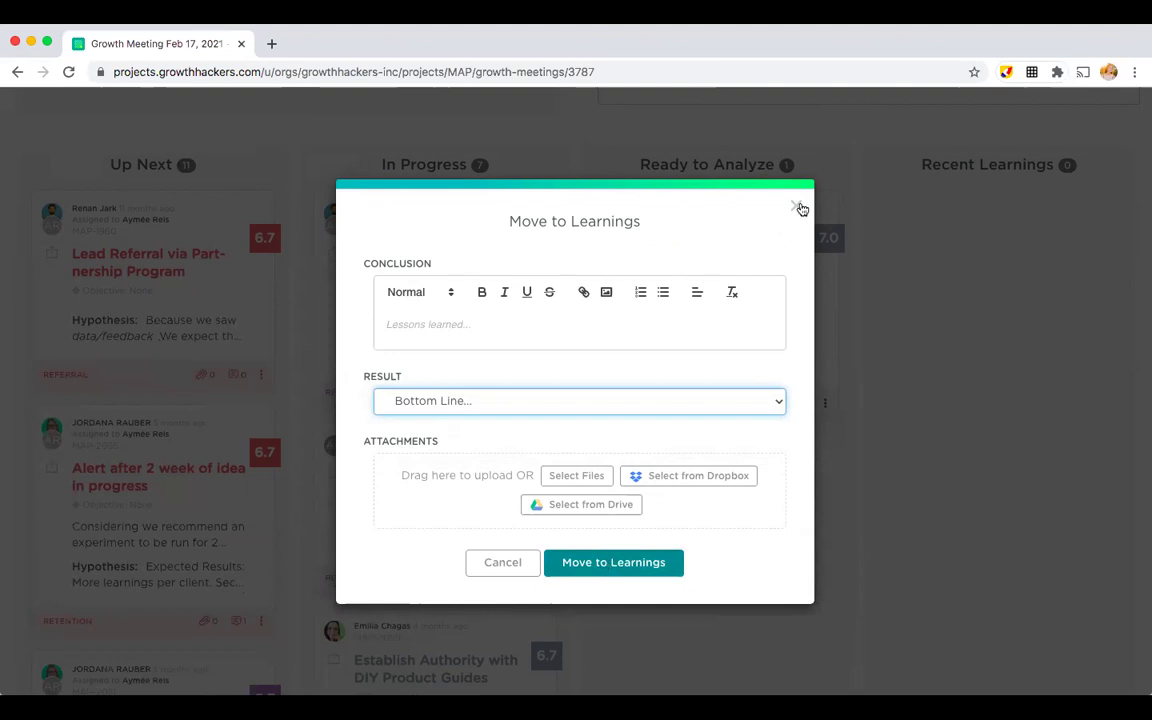
{"action": "key", "text": "Escape"}
- Save and end the growth meeting without notes, with the nominations reset
{"action": "scroll", "coordinate": [537, 265], "scroll_direction": "up", "scroll_amount": 4}
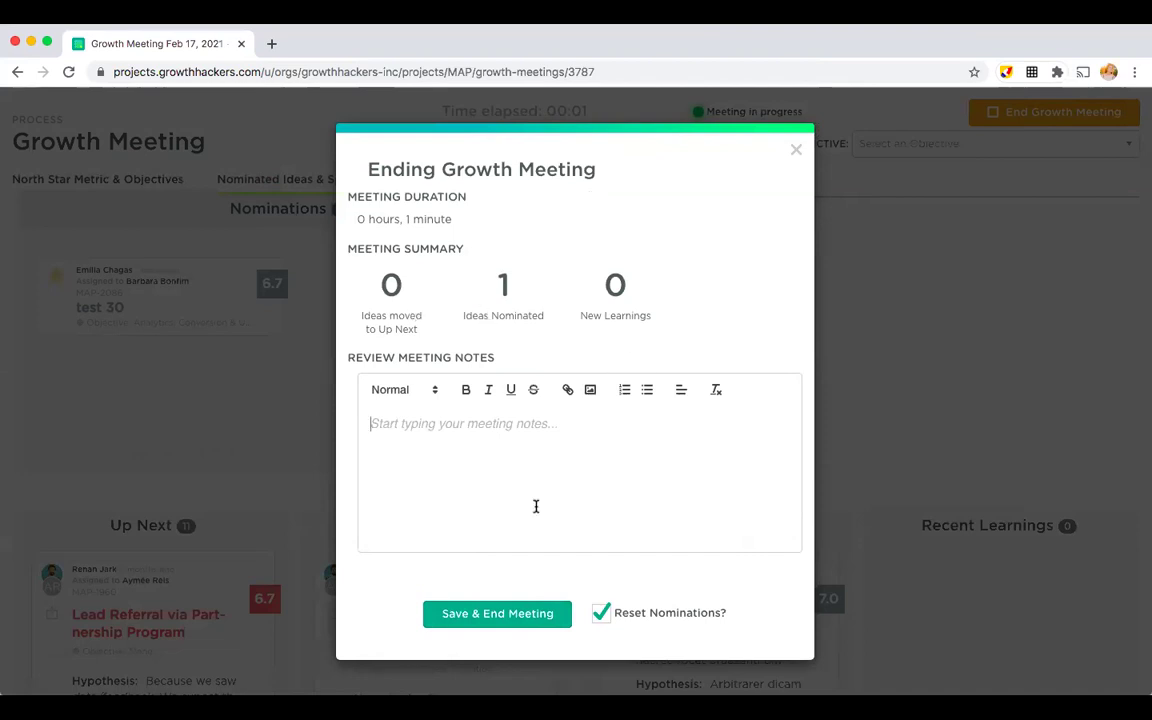
{"action": "left_click", "coordinate": [497, 615]}
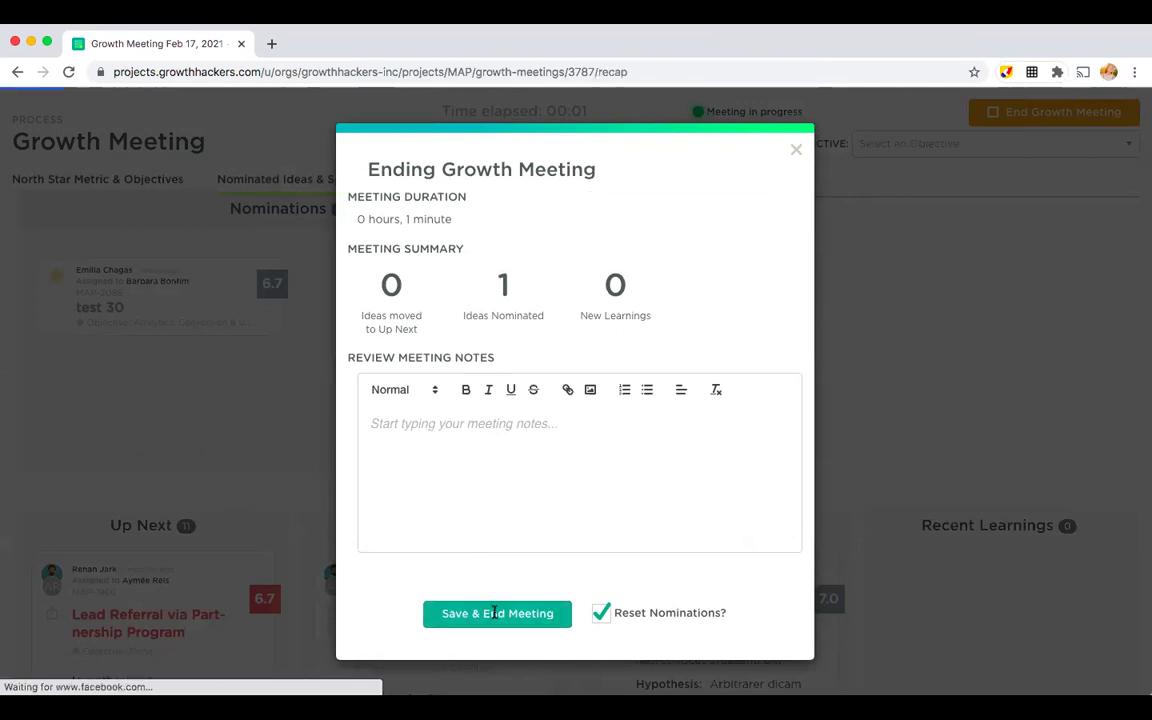
- Review the Feb 17, 2021 meeting recap's summary, objectives and card lists, along with the recap export option
{"action": "scroll", "coordinate": [510, 388], "scroll_direction": "down", "scroll_amount": 1}
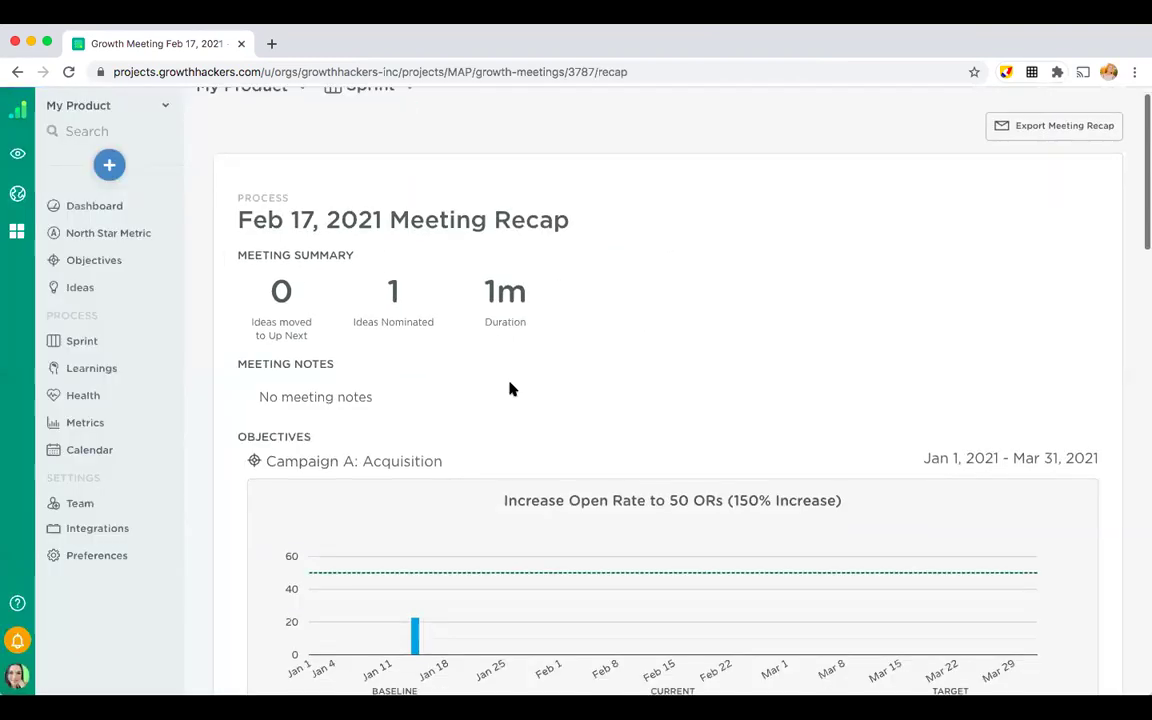
{"action": "scroll", "coordinate": [510, 388], "scroll_direction": "down", "scroll_amount": 20}
{"action": "scroll", "coordinate": [510, 388], "scroll_direction": "up", "scroll_amount": 5}
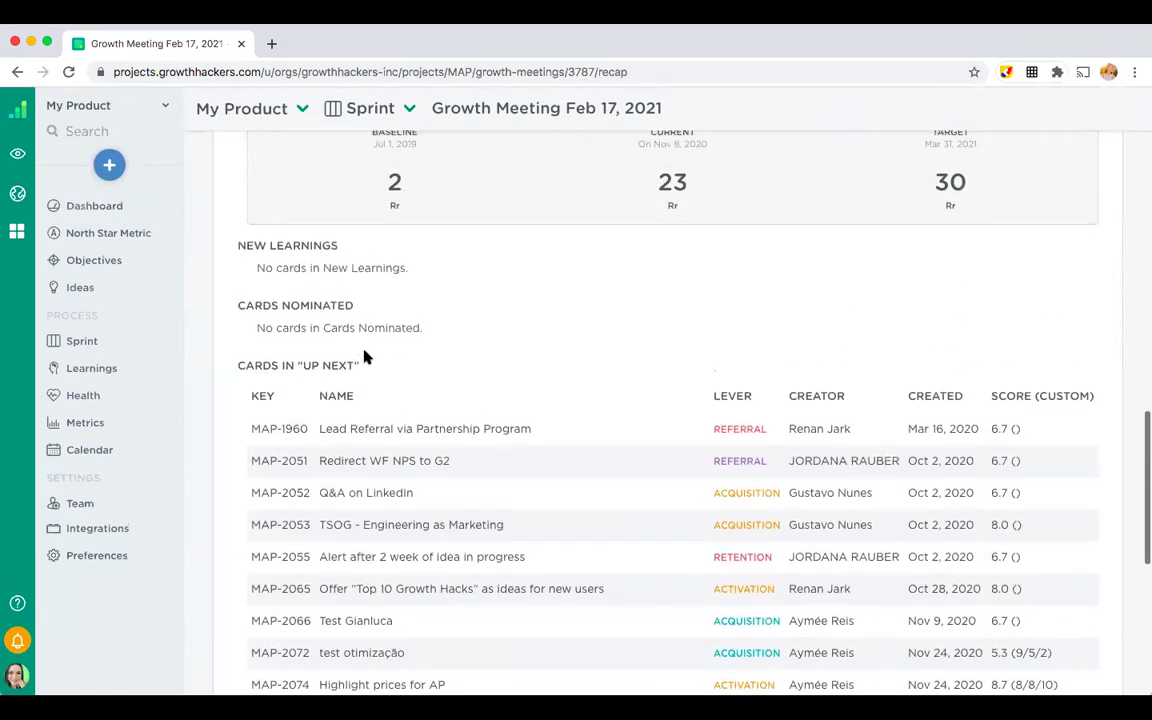
{"action": "scroll", "coordinate": [364, 356], "scroll_direction": "down", "scroll_amount": 2}
{"action": "scroll", "coordinate": [365, 356], "scroll_direction": "up", "scroll_amount": 4}
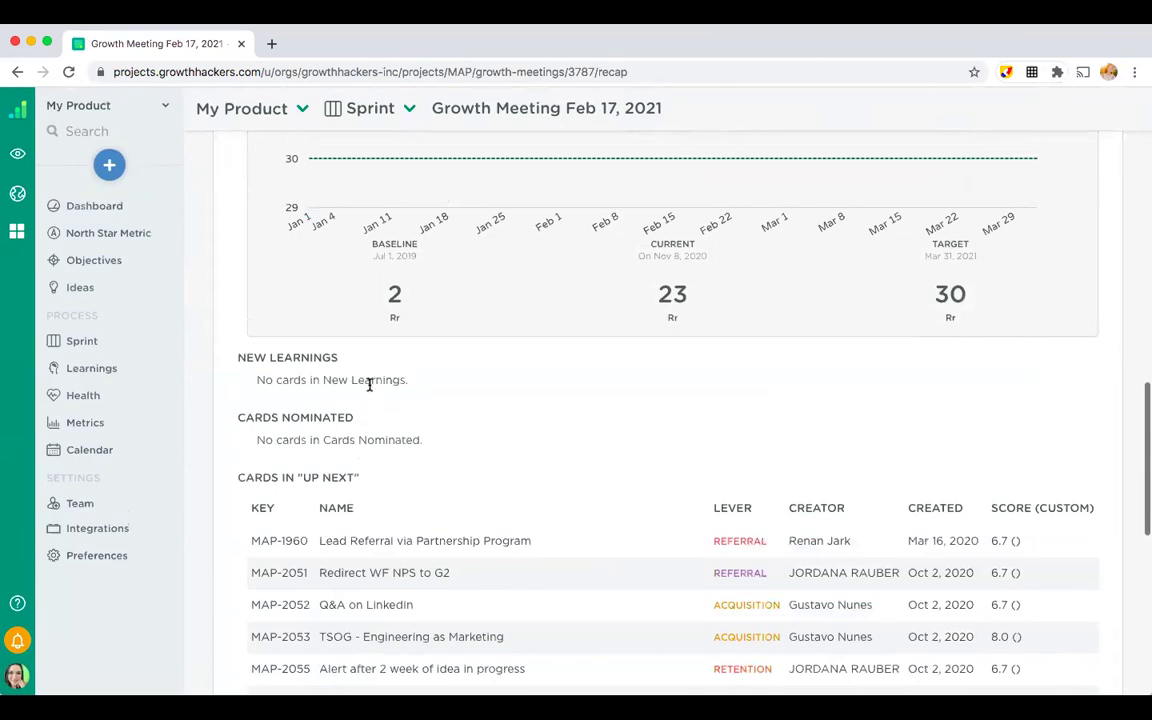
{"action": "scroll", "coordinate": [368, 399], "scroll_direction": "up", "scroll_amount": 7}
{"action": "scroll", "coordinate": [368, 403], "scroll_direction": "up", "scroll_amount": 10}
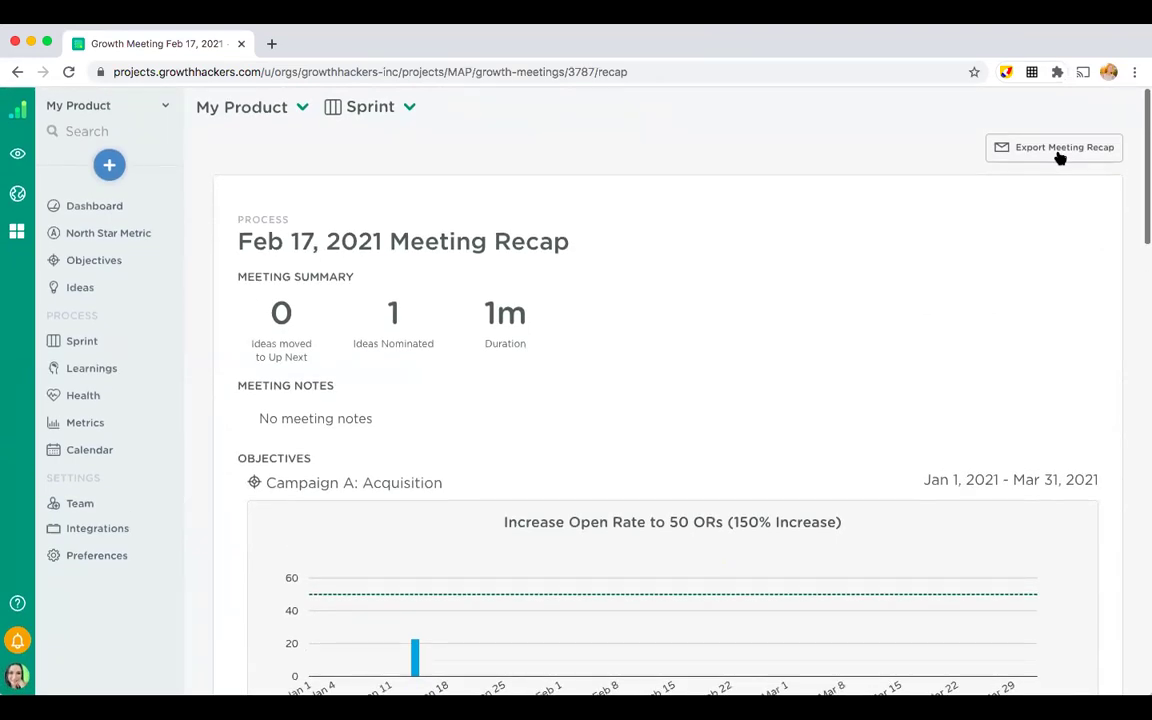
{"action": "left_click", "coordinate": [1060, 152]}
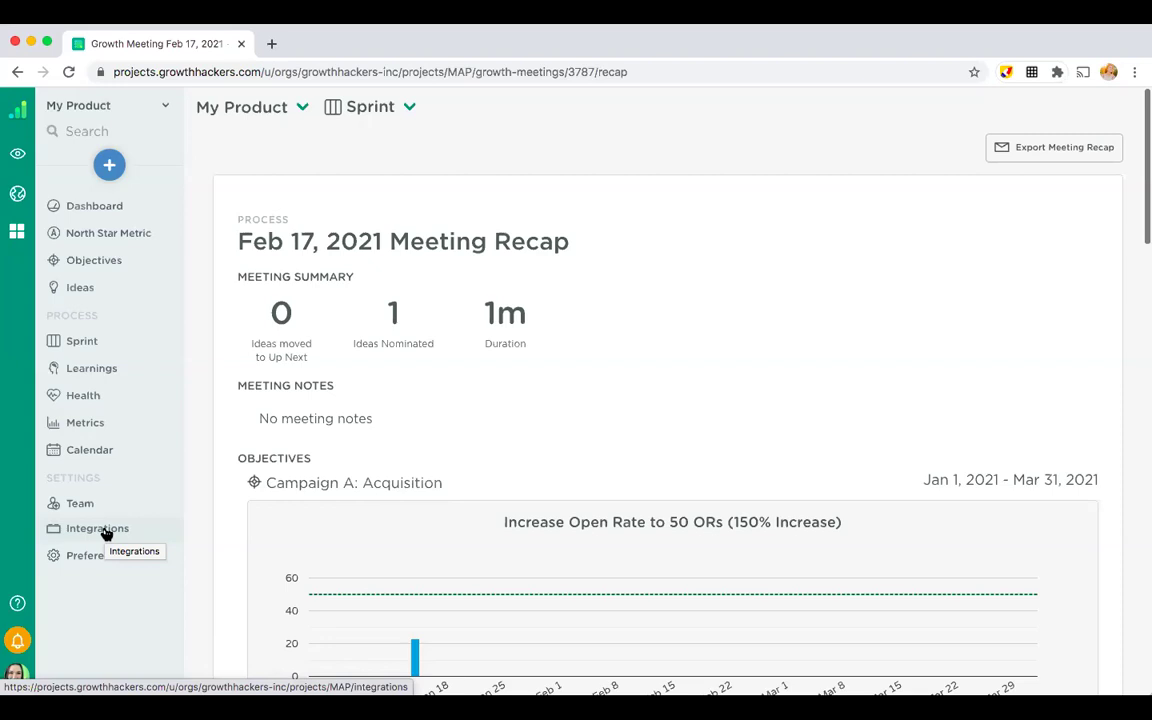
- Open the learnings and review the analyzed experiments with their hypotheses, conclusions and results
{"action": "left_click", "coordinate": [91, 370]}
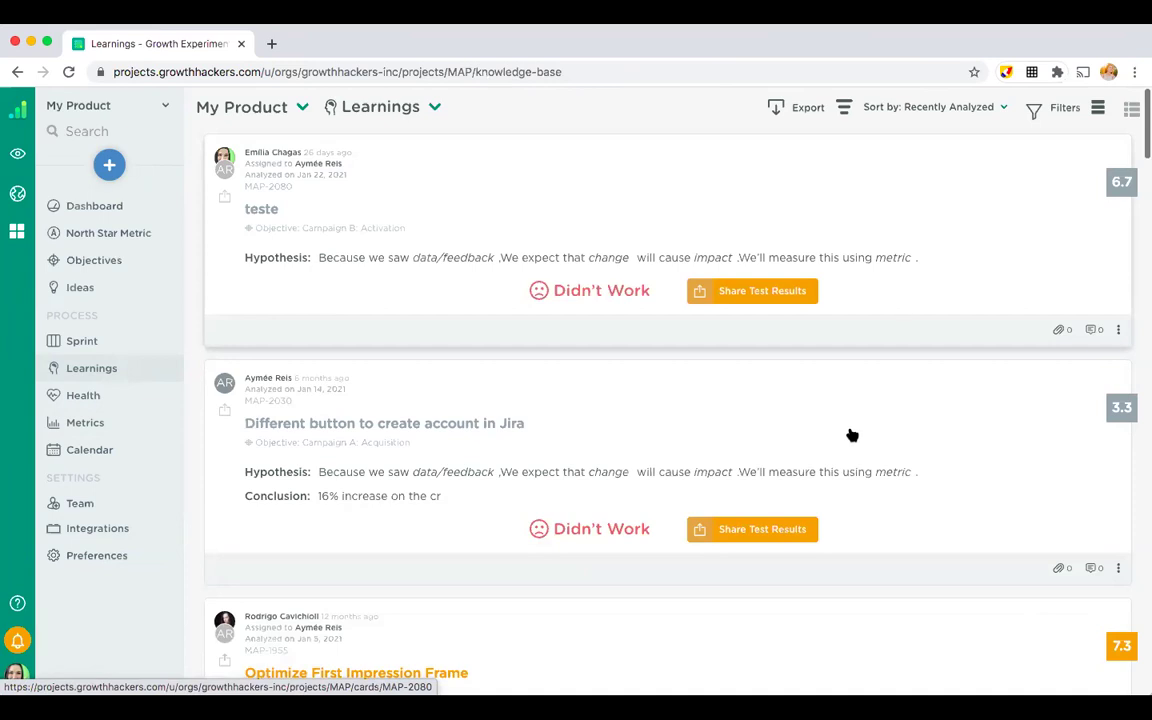
{"action": "scroll", "coordinate": [852, 435], "scroll_direction": "down", "scroll_amount": 2}
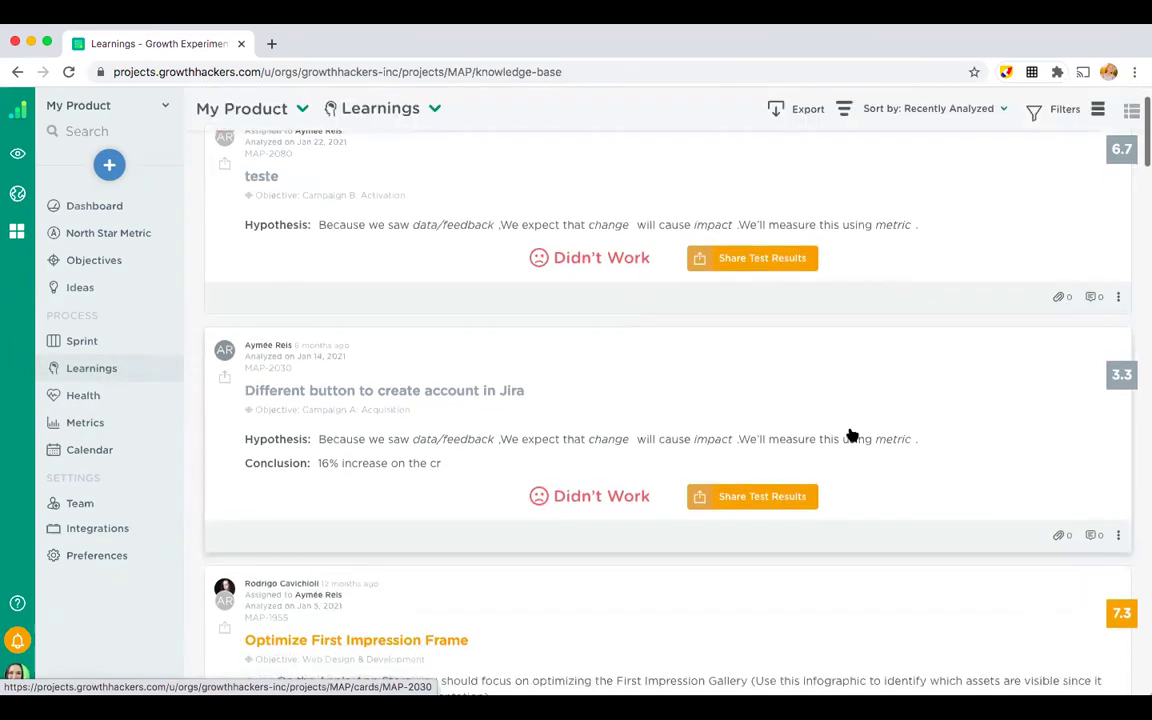
{"action": "scroll", "coordinate": [852, 435], "scroll_direction": "down", "scroll_amount": 3}
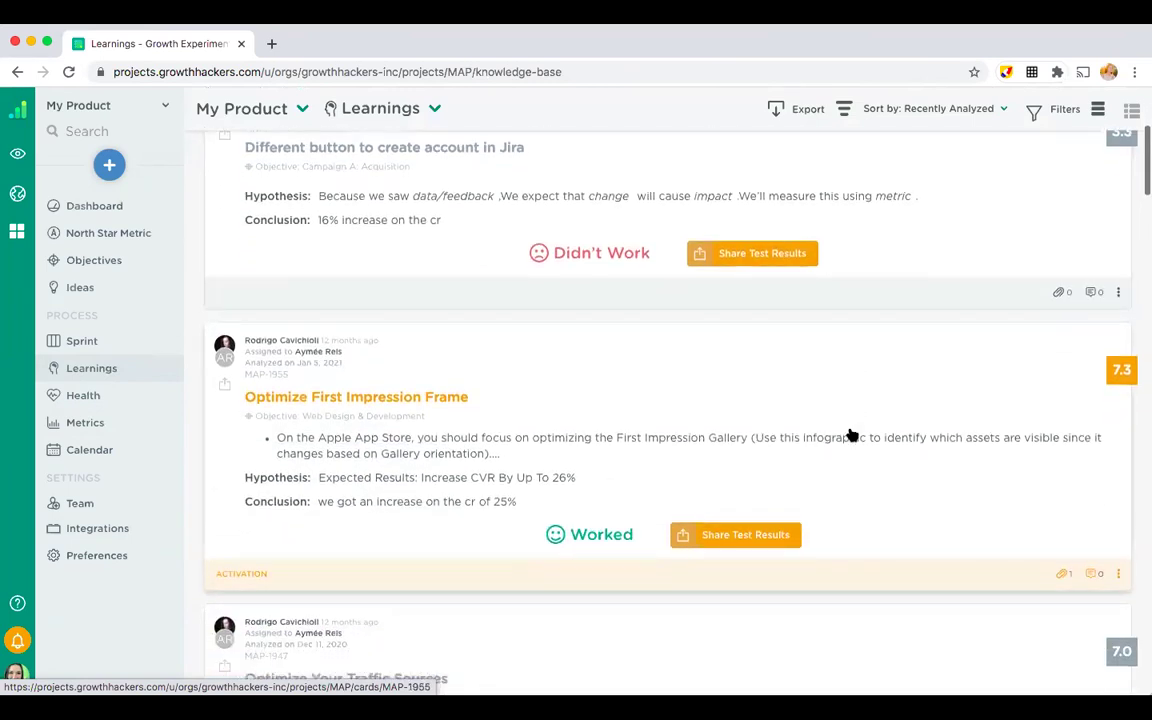
{"action": "scroll", "coordinate": [852, 435], "scroll_direction": "down", "scroll_amount": 4}
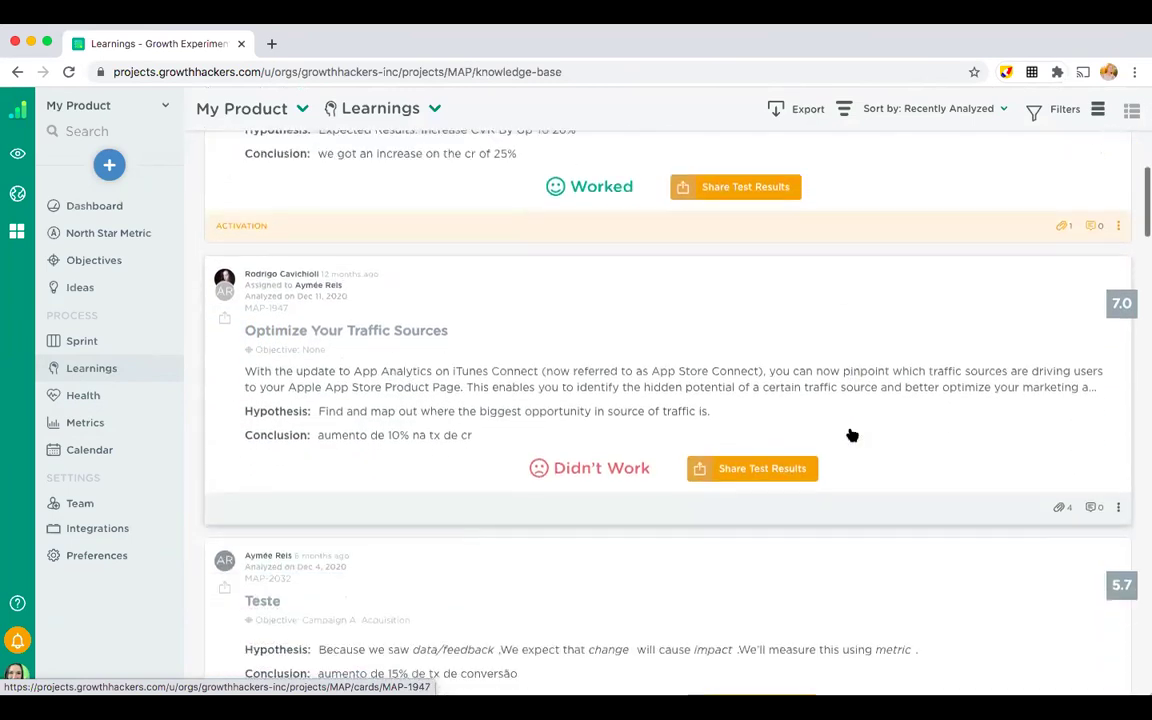
- Compare the worked and didn't-work outcomes of the analyzed learning cards, from "teste" to "Don't Use Repetitive Messaging"
{"action": "scroll", "coordinate": [852, 435], "scroll_direction": "down", "scroll_amount": 2}
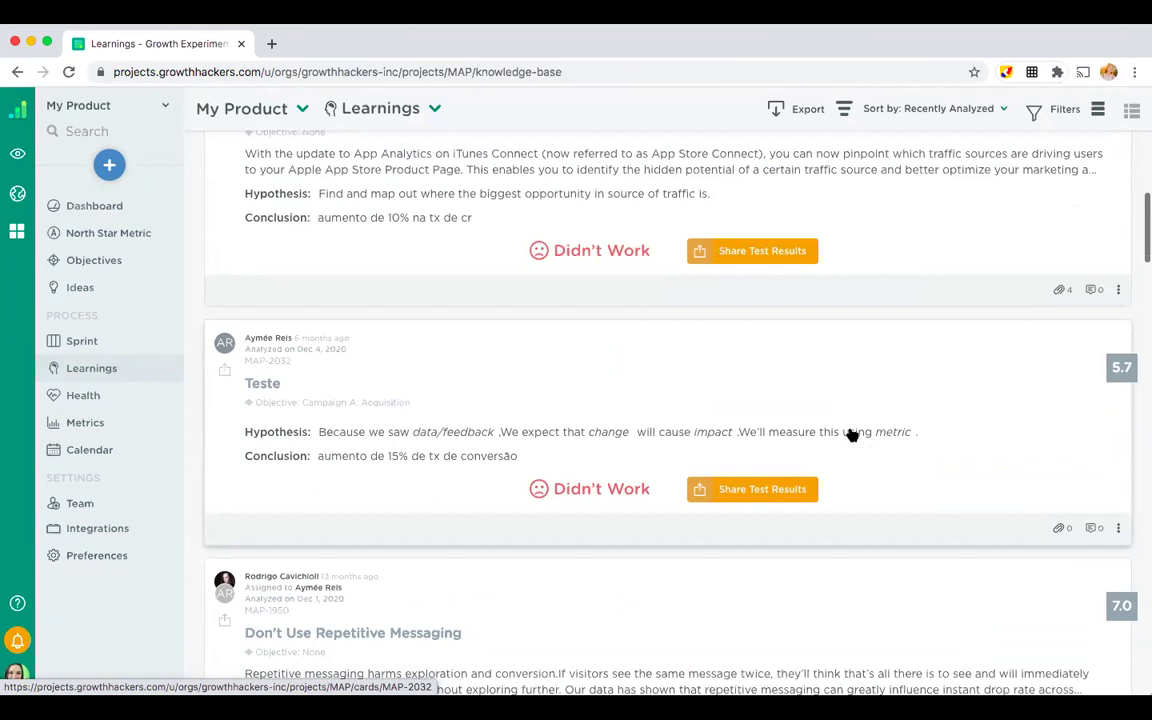
{"action": "scroll", "coordinate": [852, 435], "scroll_direction": "up", "scroll_amount": 6}
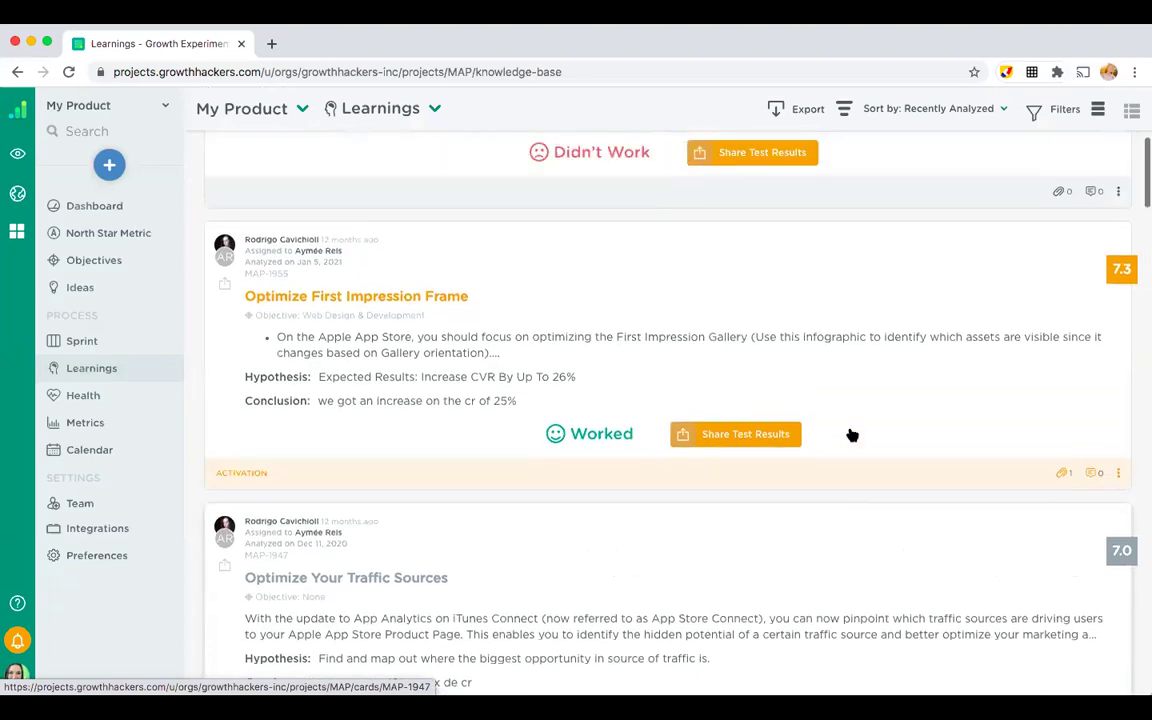
{"action": "scroll", "coordinate": [852, 435], "scroll_direction": "up", "scroll_amount": 1}
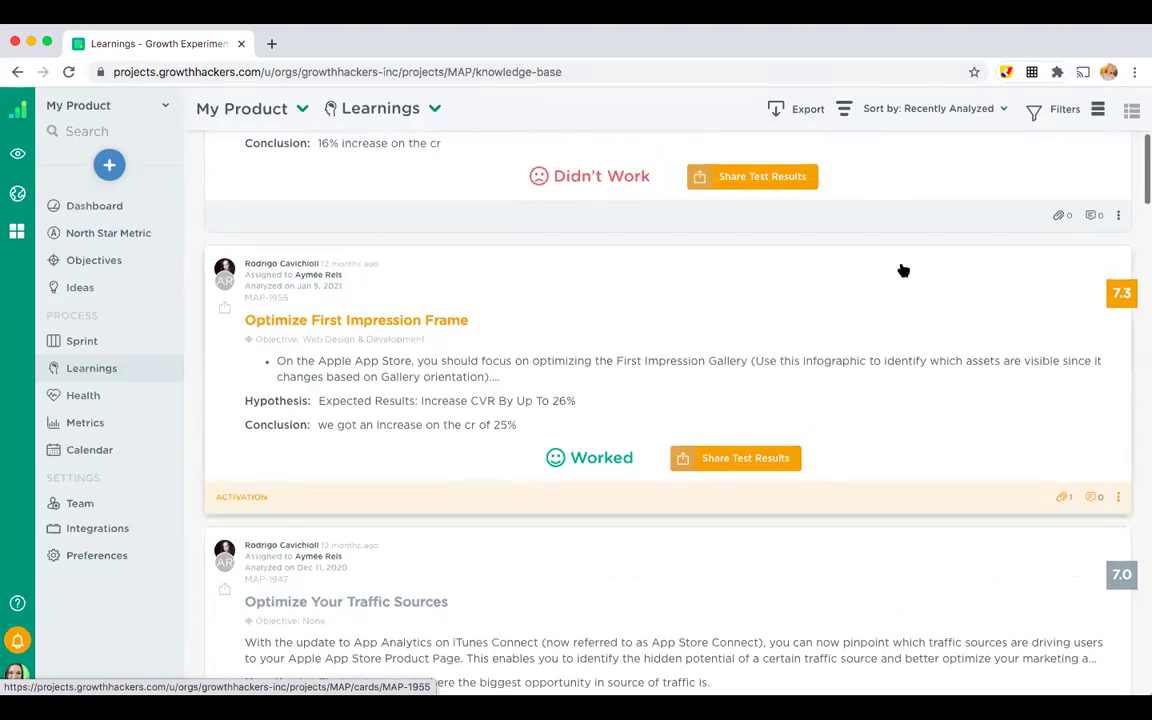
{"action": "scroll", "coordinate": [903, 270], "scroll_direction": "up", "scroll_amount": 4}
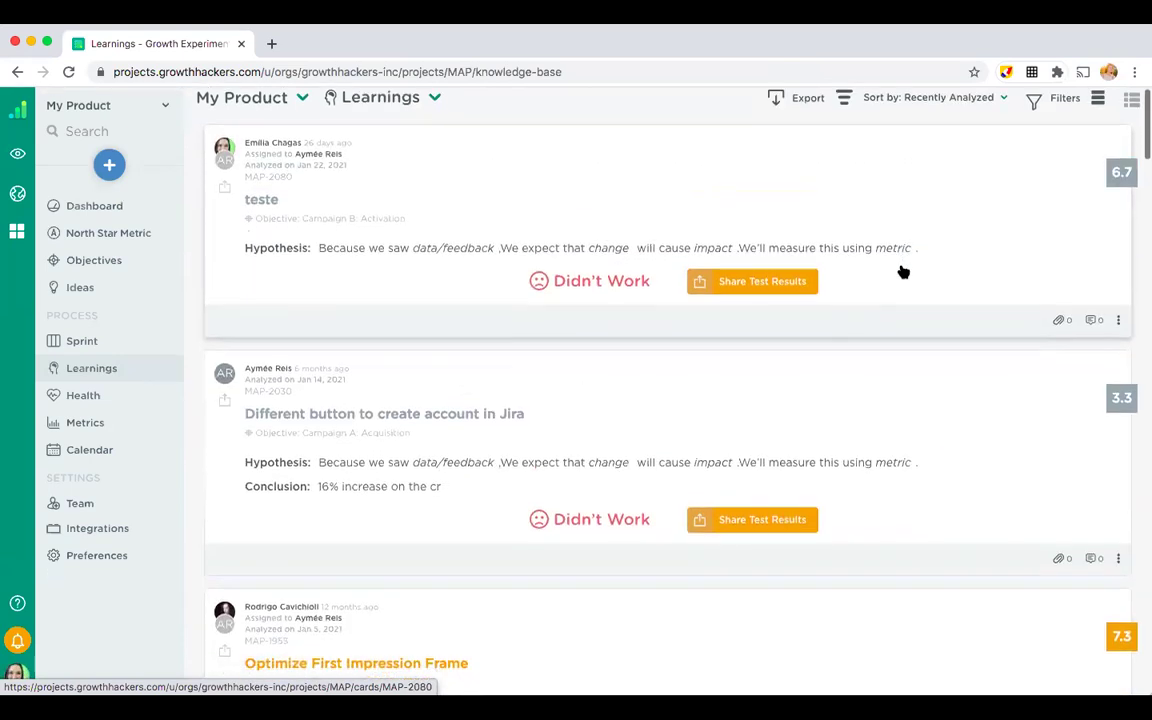
{"action": "scroll", "coordinate": [903, 271], "scroll_direction": "down", "scroll_amount": 5}
{"action": "scroll", "coordinate": [903, 271], "scroll_direction": "down", "scroll_amount": 1}
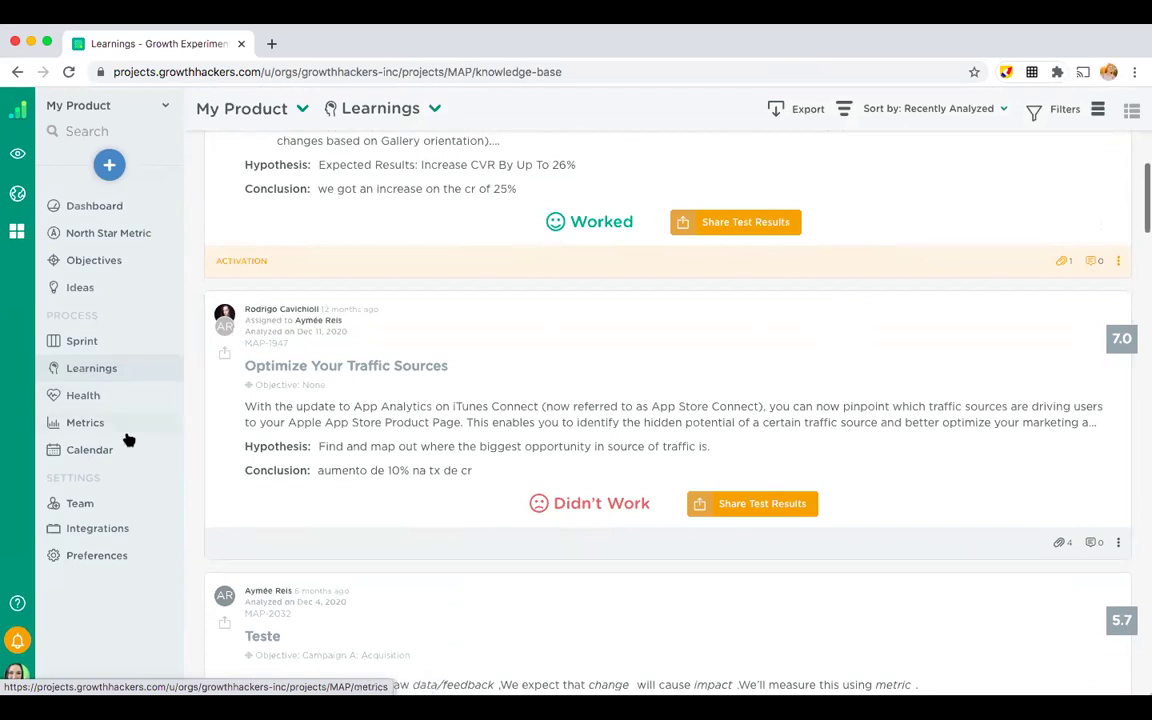
- Open the growth calendar, switch it to January 2021 and inspect the January 14 events of Campaign A: Acquisition
{"action": "left_click", "coordinate": [95, 451]}
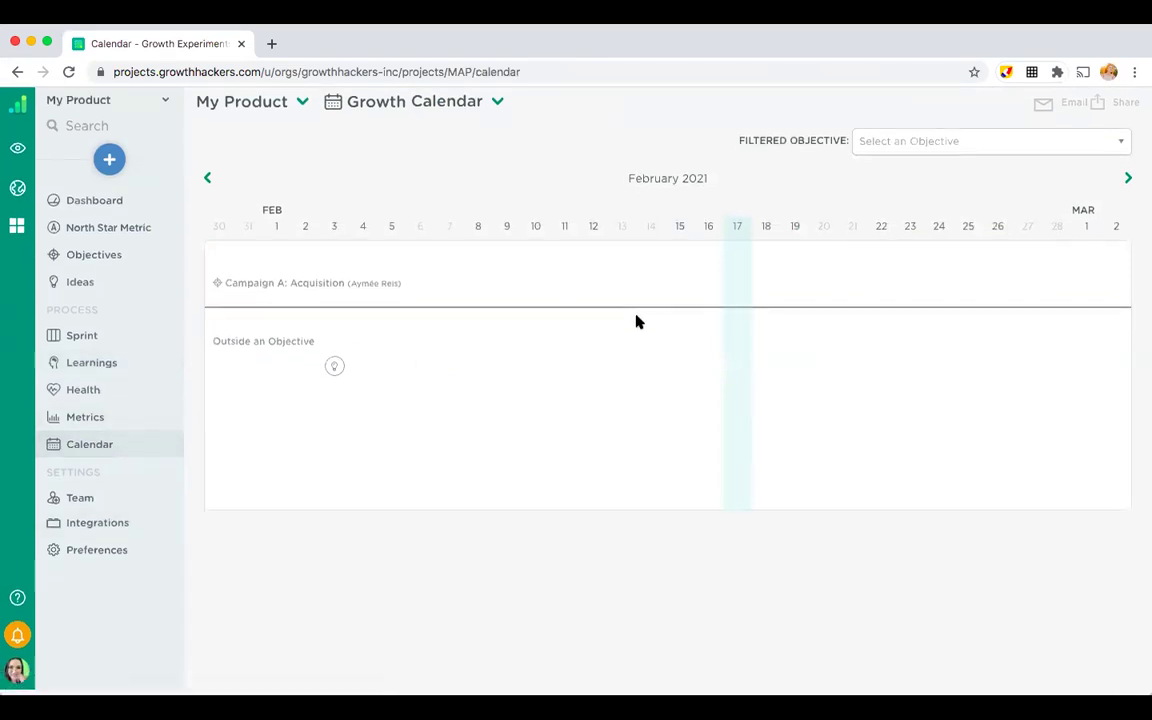
{"action": "scroll", "coordinate": [590, 280], "scroll_direction": "right", "scroll_amount": 1}
{"action": "scroll", "coordinate": [400, 240], "scroll_direction": "left", "scroll_amount": 1}
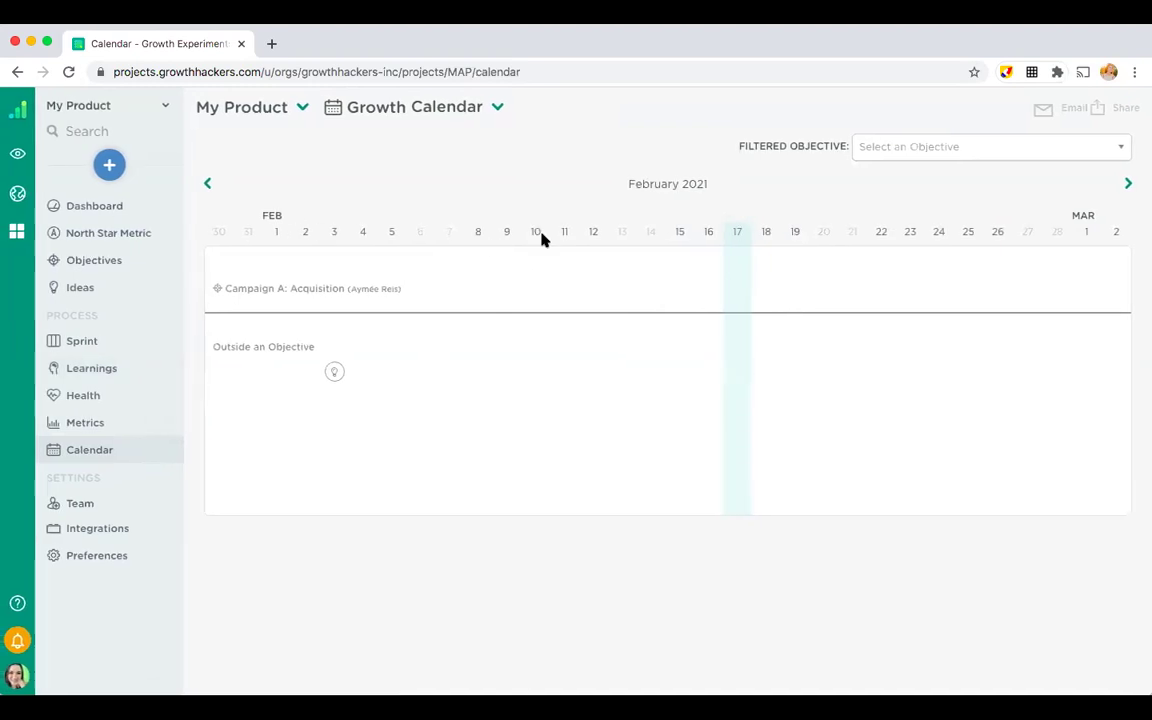
{"action": "left_click", "coordinate": [207, 185]}
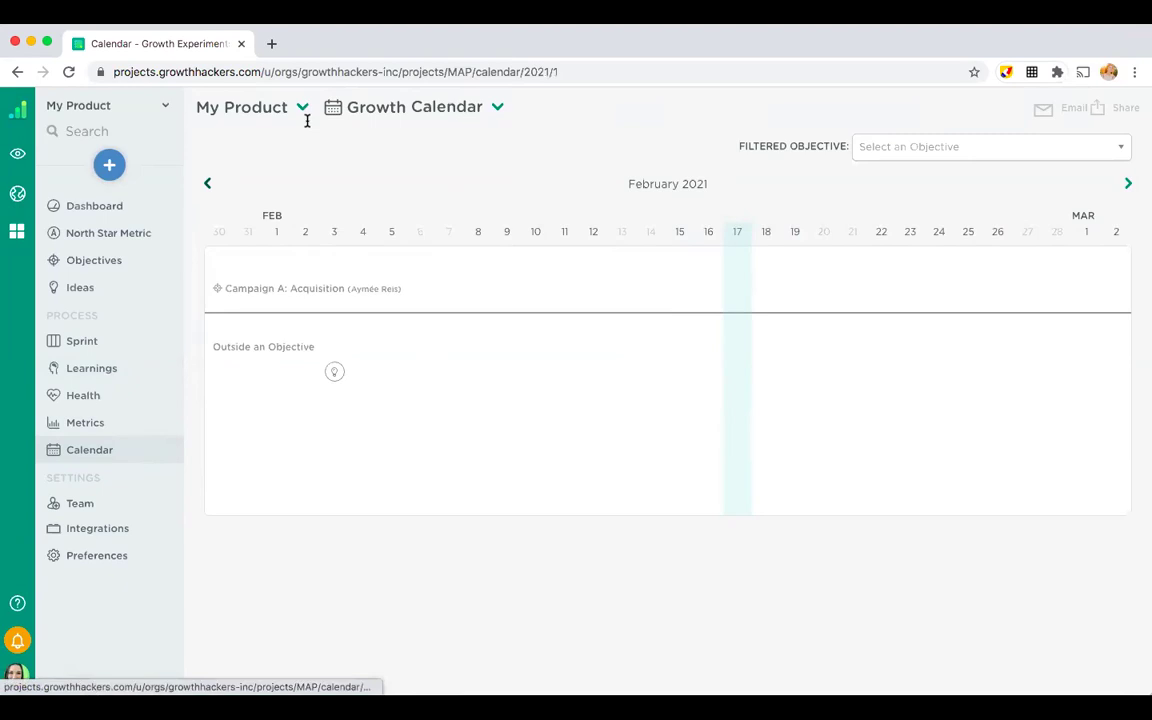
{"action": "mouse_move", "coordinate": [614, 345]}
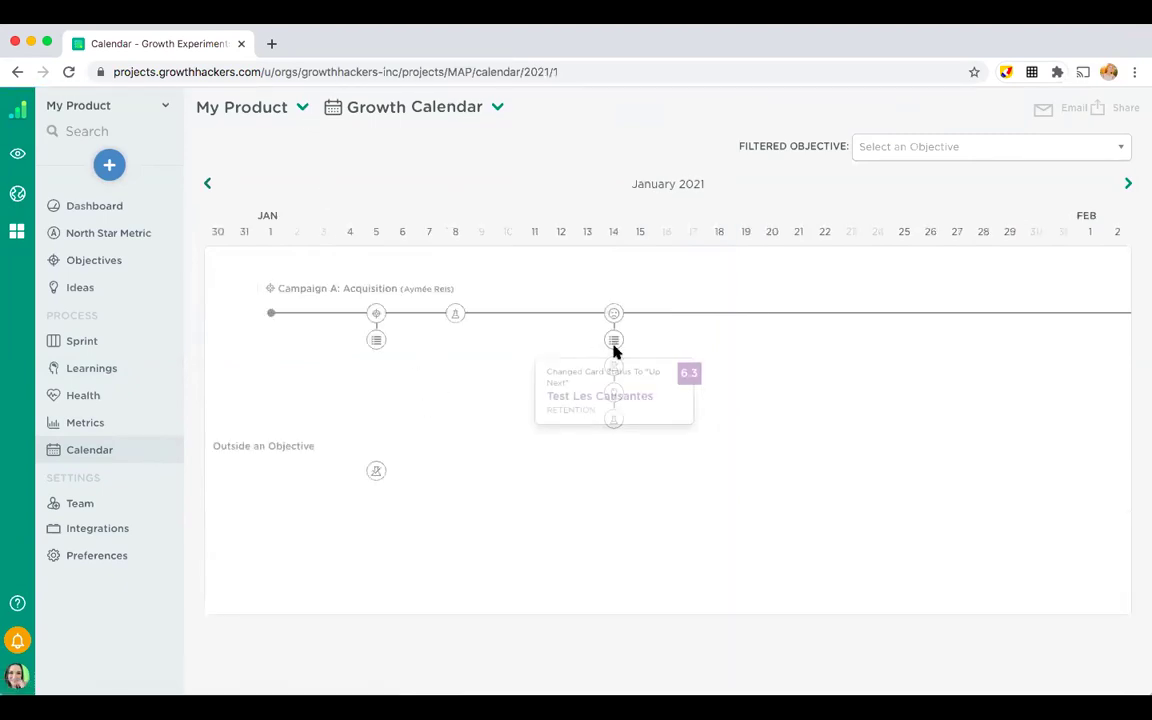
{"action": "mouse_move", "coordinate": [615, 417]}
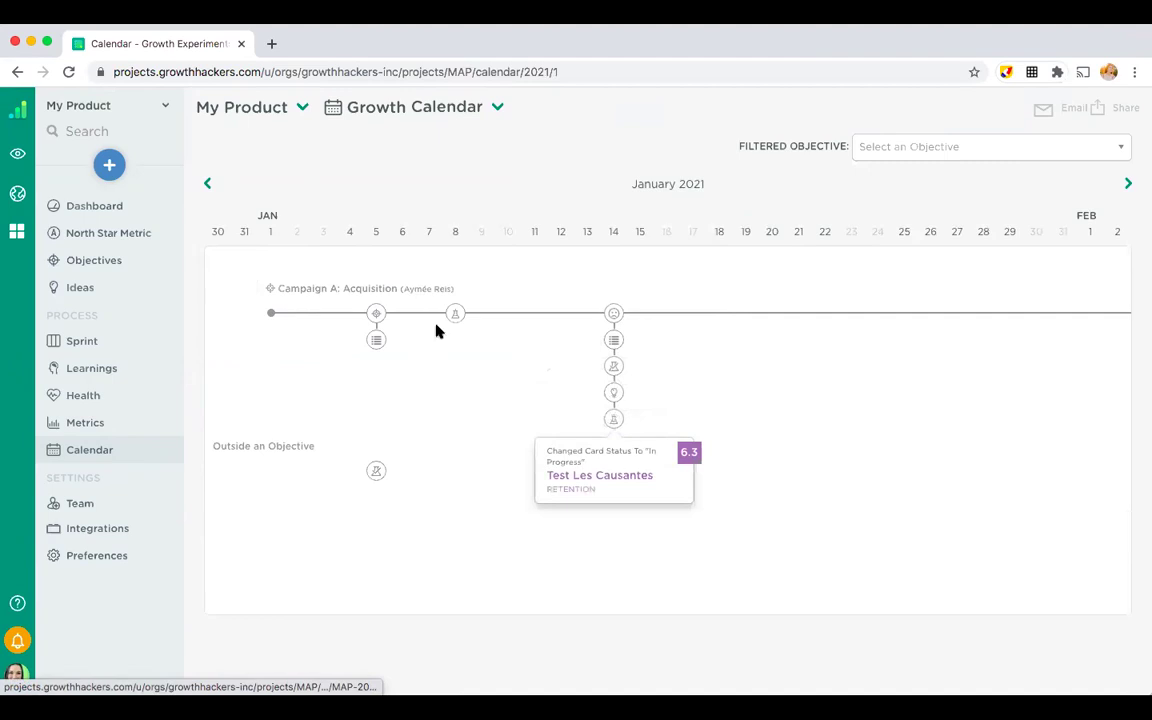
- Open the growth health report and review its charts, the learnings by growth lever, and the weekly contributors and top performers
{"action": "left_click", "coordinate": [96, 400]}
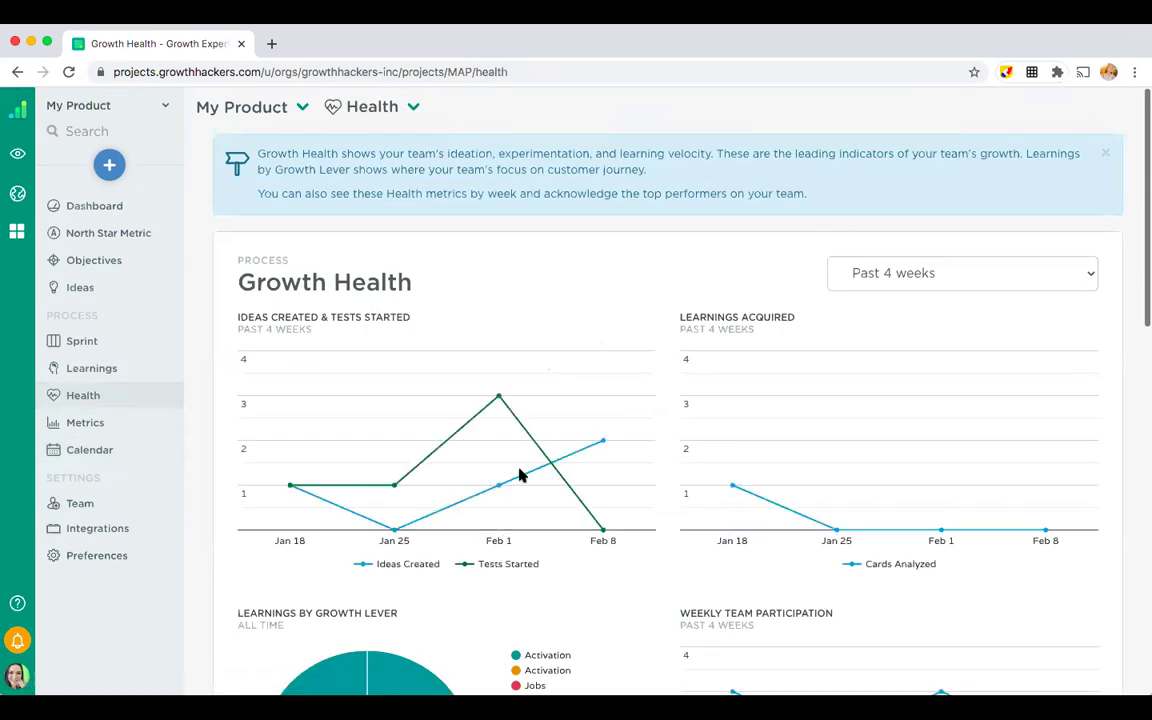
{"action": "scroll", "coordinate": [519, 475], "scroll_direction": "down", "scroll_amount": 2}
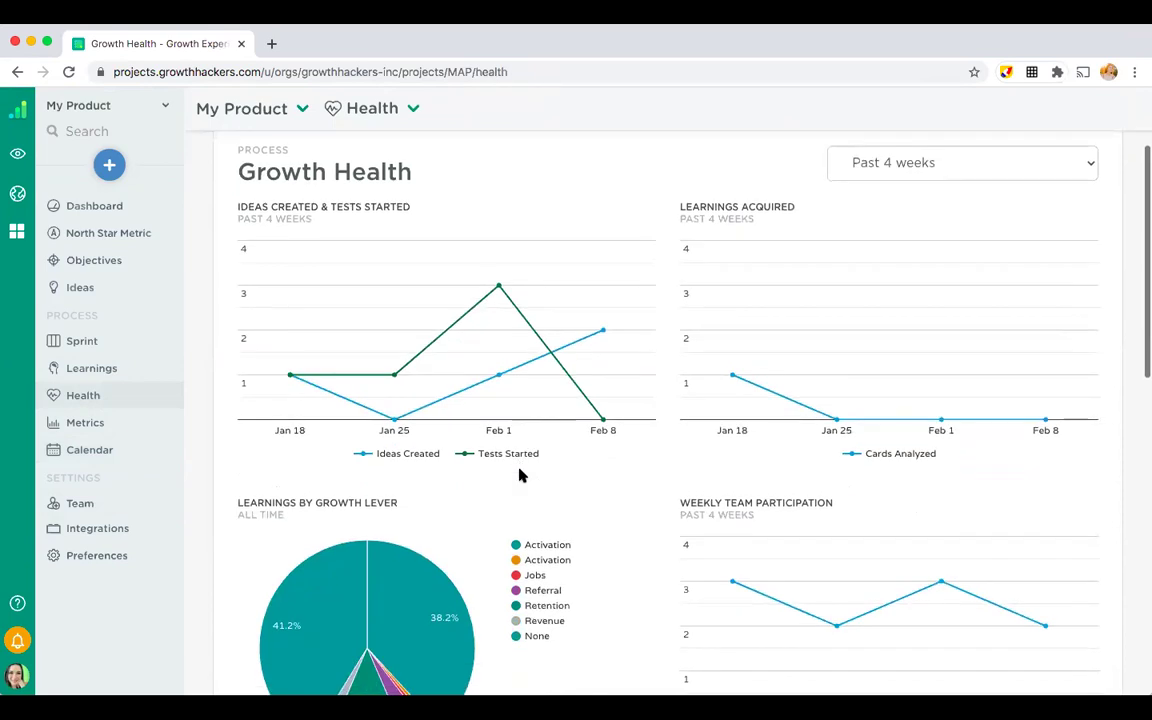
{"action": "scroll", "coordinate": [519, 475], "scroll_direction": "down", "scroll_amount": 5}
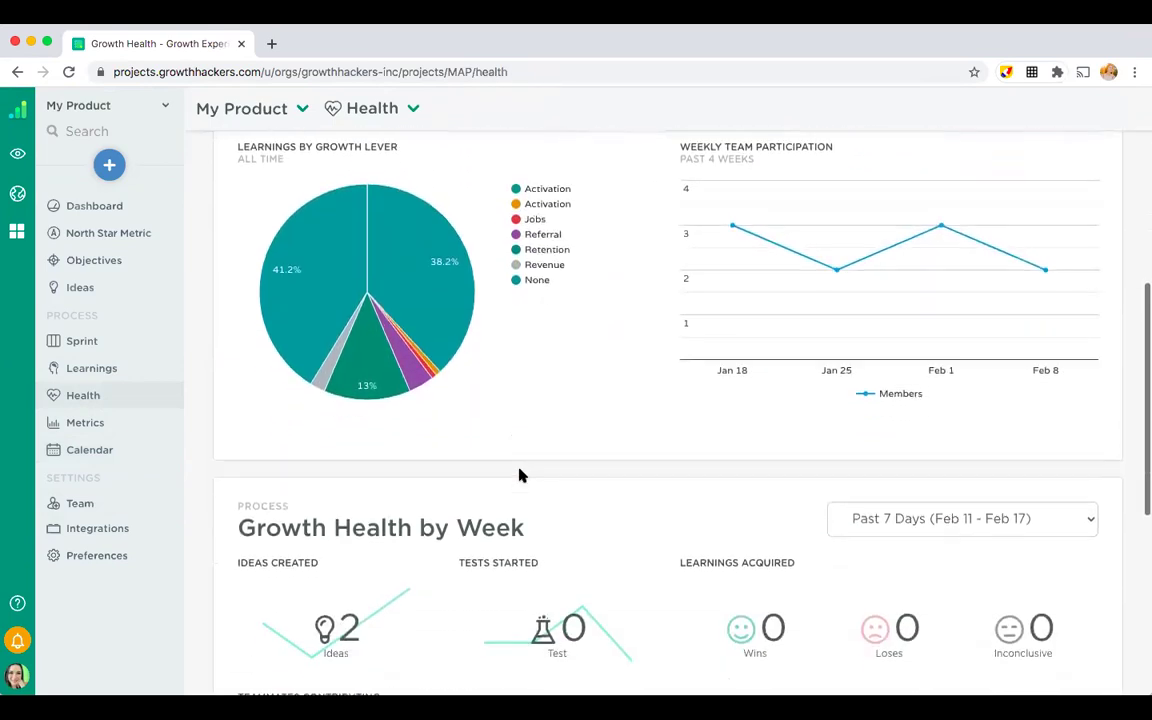
{"action": "scroll", "coordinate": [519, 475], "scroll_direction": "down", "scroll_amount": 1}
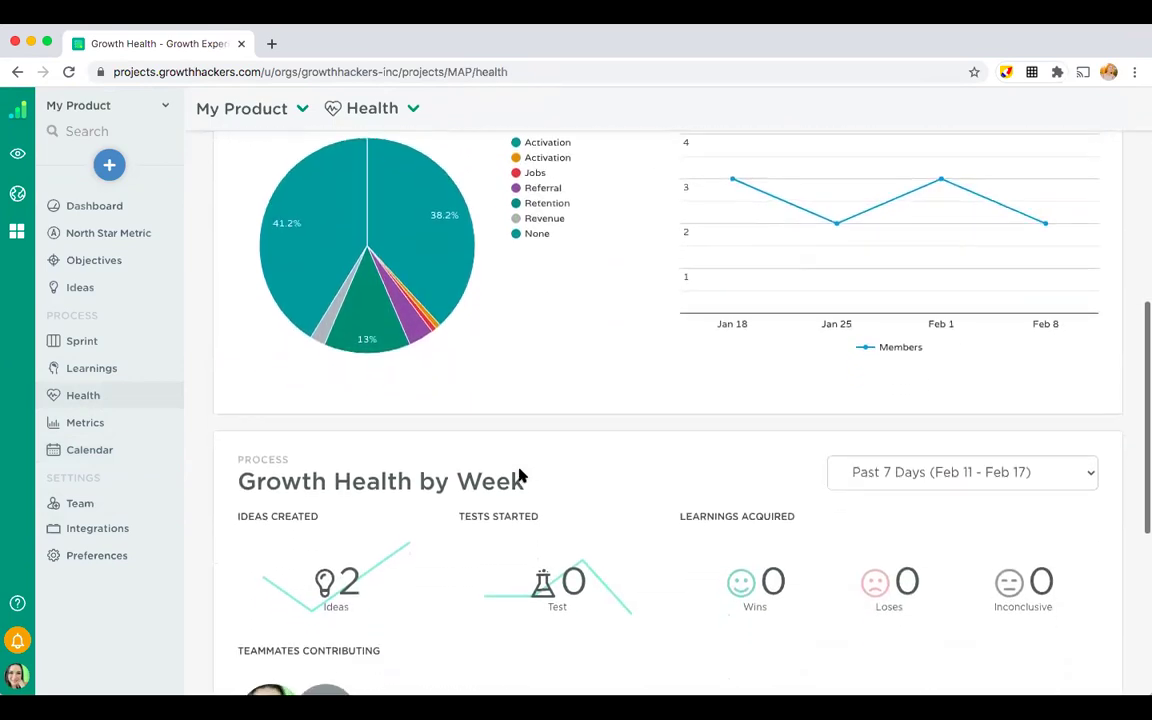
{"action": "scroll", "coordinate": [519, 475], "scroll_direction": "up", "scroll_amount": 2}
{"action": "scroll", "coordinate": [928, 159], "scroll_direction": "down", "scroll_amount": 1}
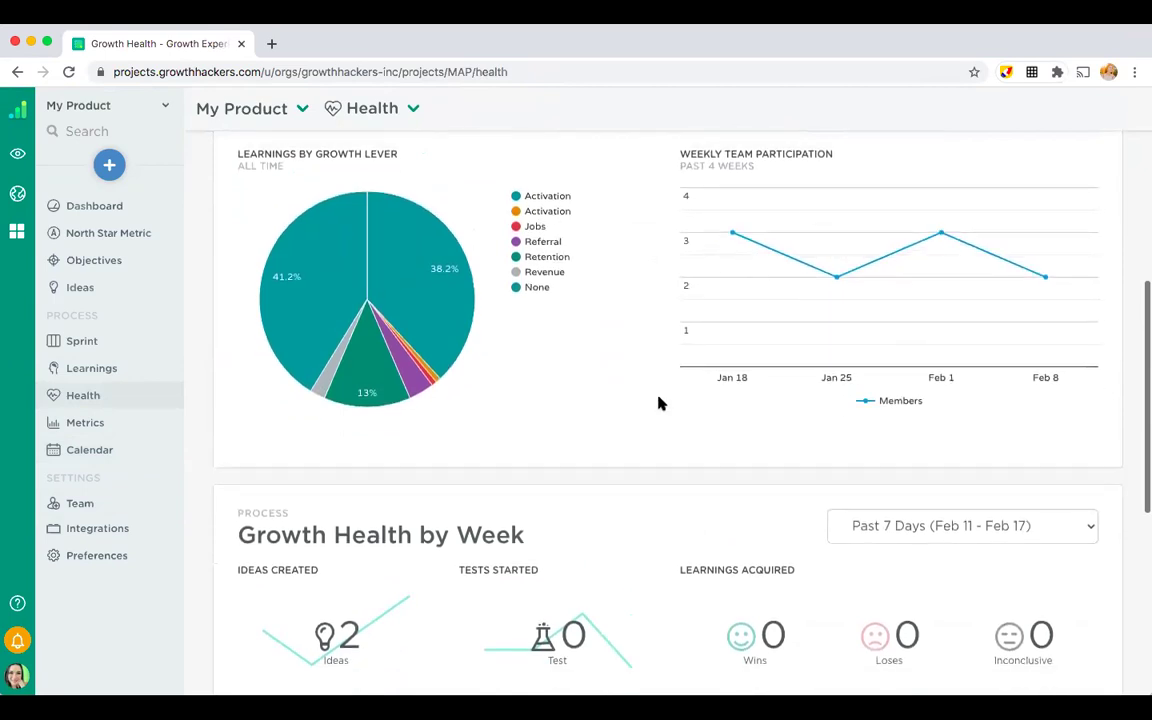
{"action": "scroll", "coordinate": [659, 402], "scroll_direction": "down", "scroll_amount": 3}
{"action": "scroll", "coordinate": [659, 402], "scroll_direction": "down", "scroll_amount": 2}
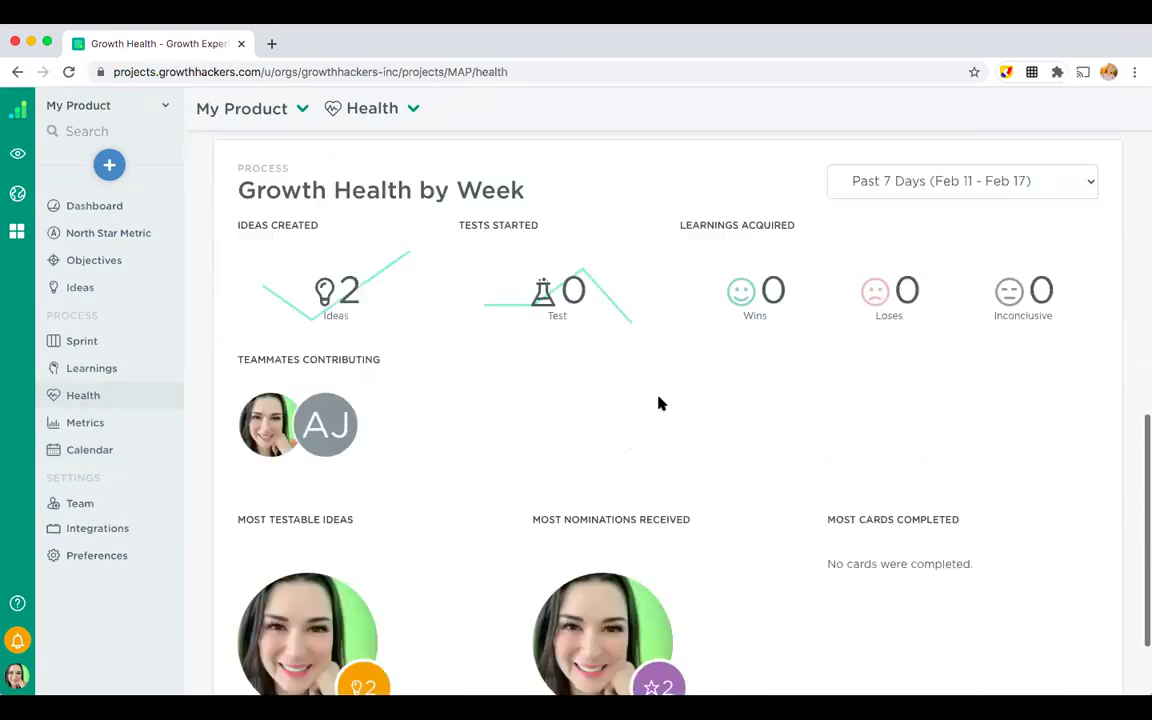
{"action": "scroll", "coordinate": [659, 403], "scroll_direction": "down", "scroll_amount": 1}
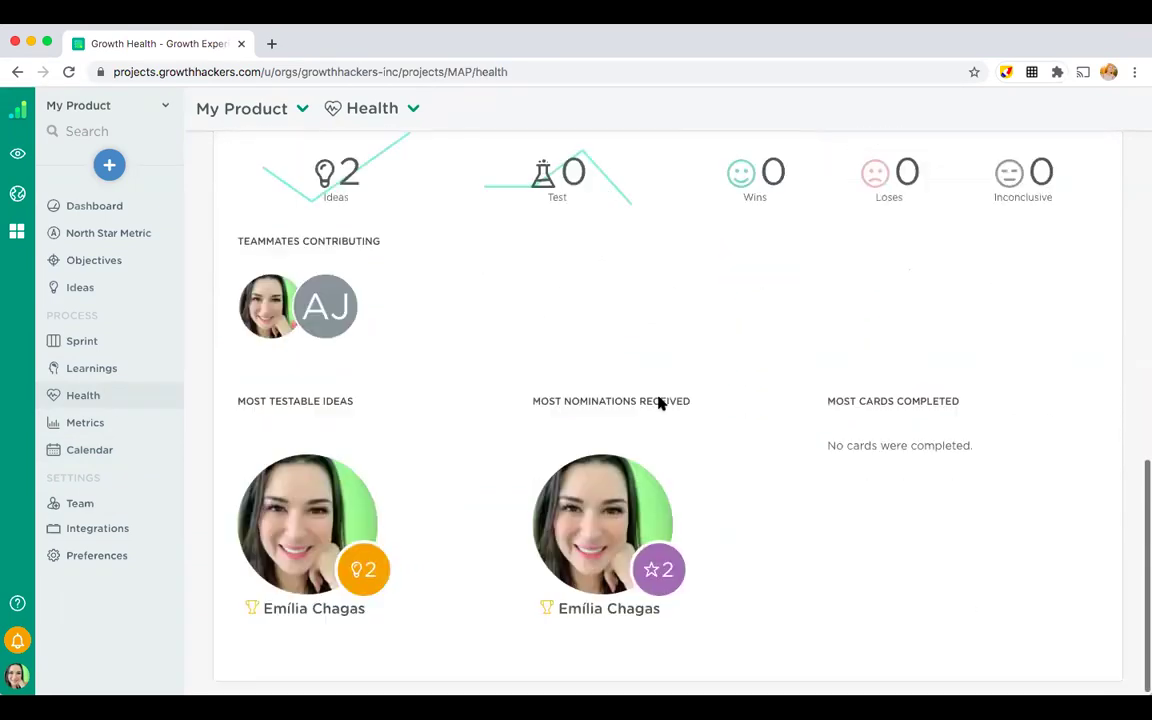
- Return to the main Growth Health charts and check the available reporting periods, keeping Past 4 weeks
{"action": "scroll", "coordinate": [640, 370], "scroll_direction": "up", "scroll_amount": 4}
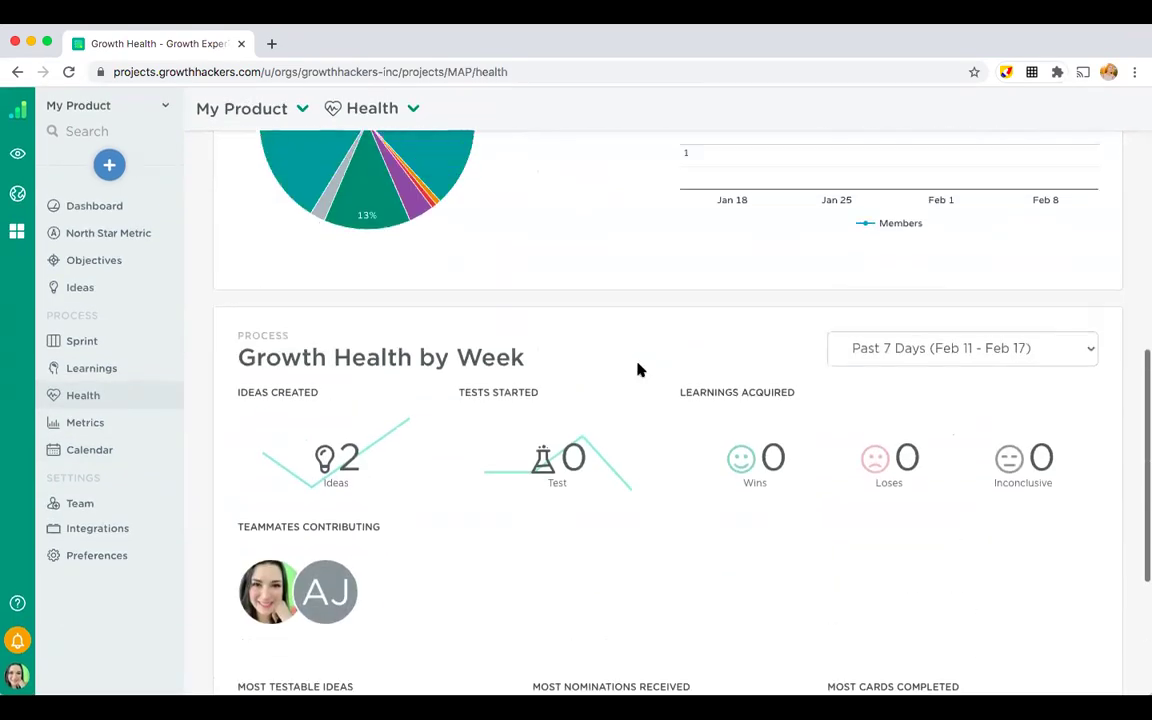
{"action": "scroll", "coordinate": [640, 370], "scroll_direction": "up", "scroll_amount": 6}
{"action": "scroll", "coordinate": [640, 370], "scroll_direction": "up", "scroll_amount": 1}
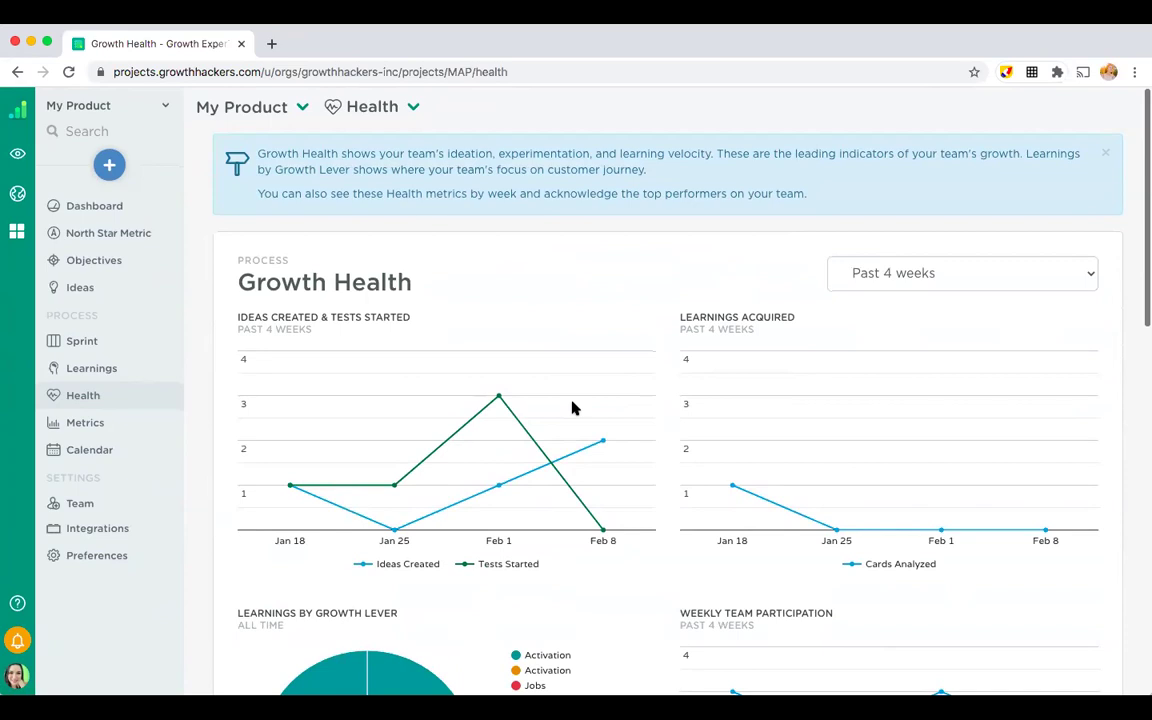
{"action": "scroll", "coordinate": [573, 407], "scroll_direction": "down", "scroll_amount": 2}
{"action": "scroll", "coordinate": [864, 316], "scroll_direction": "up", "scroll_amount": 2}
{"action": "left_click", "coordinate": [866, 283]}
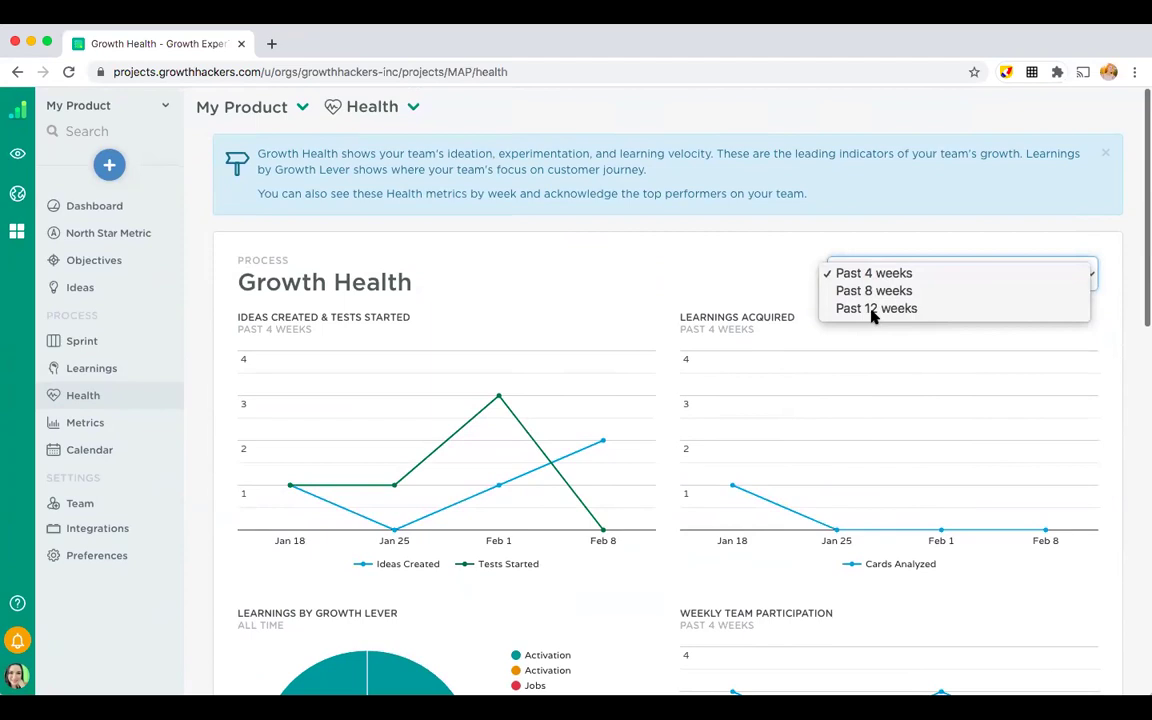
{"action": "left_click", "coordinate": [134, 537]}
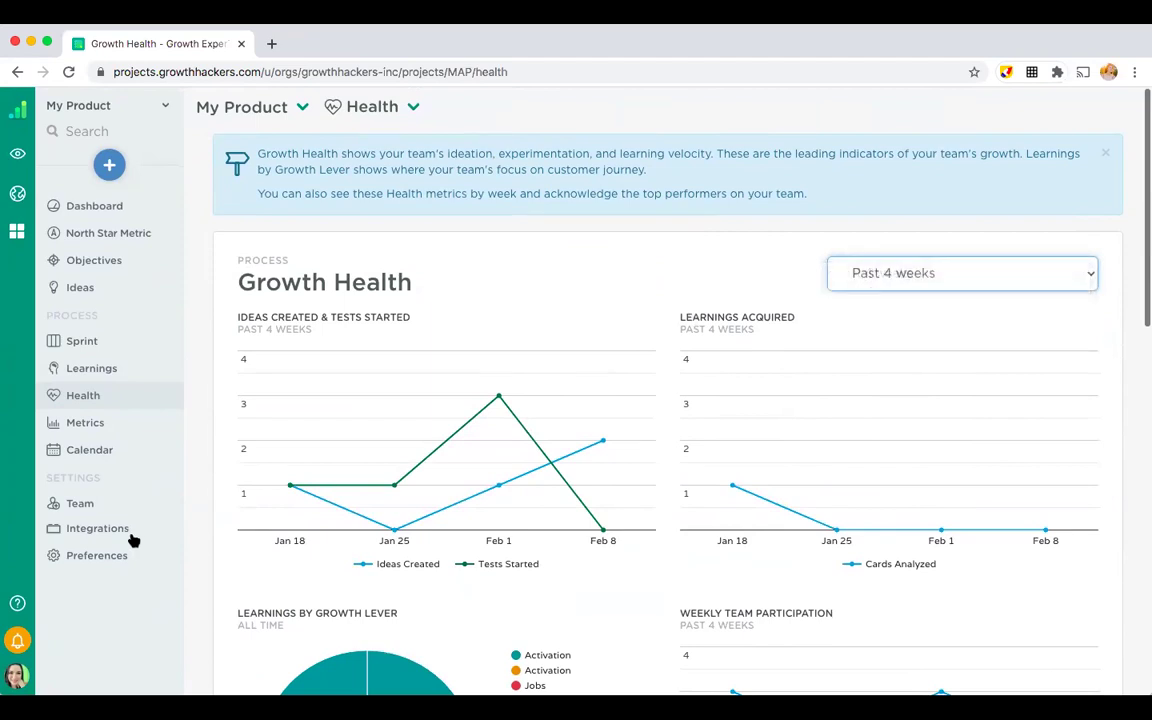
- Open the workspace integrations and review the available tools, from Amplitude and Asana to Segment and Slack
{"action": "left_click", "coordinate": [123, 533]}
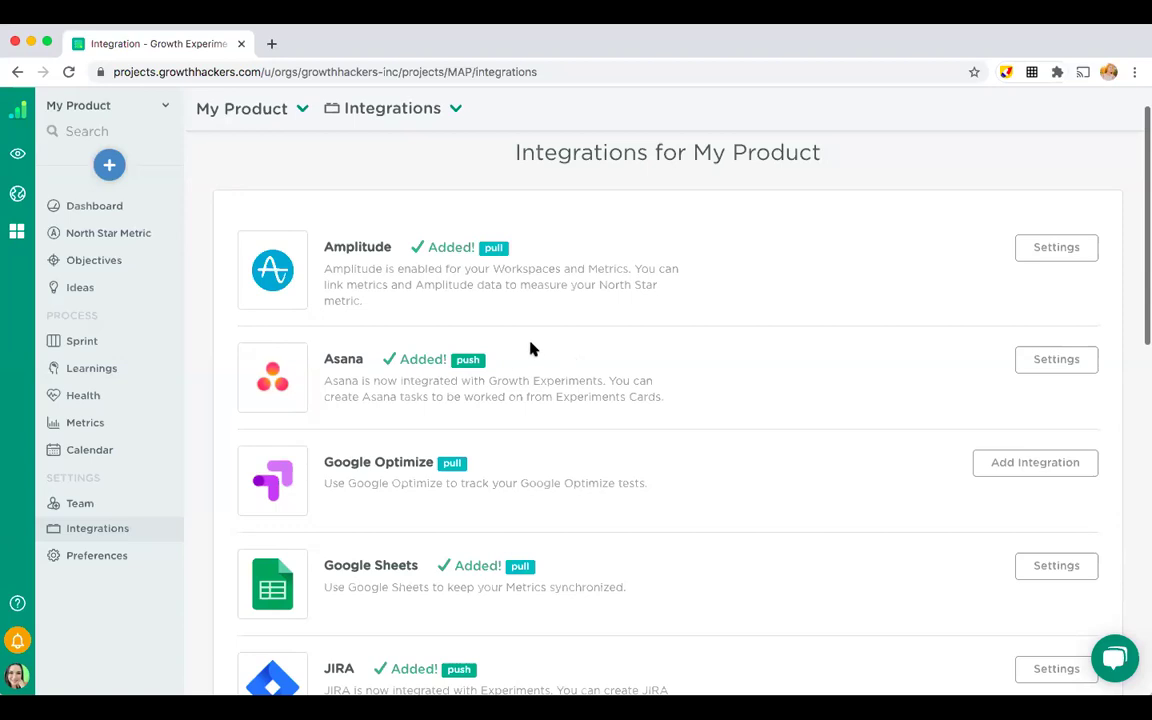
{"action": "scroll", "coordinate": [510, 370], "scroll_direction": "down", "scroll_amount": 5}
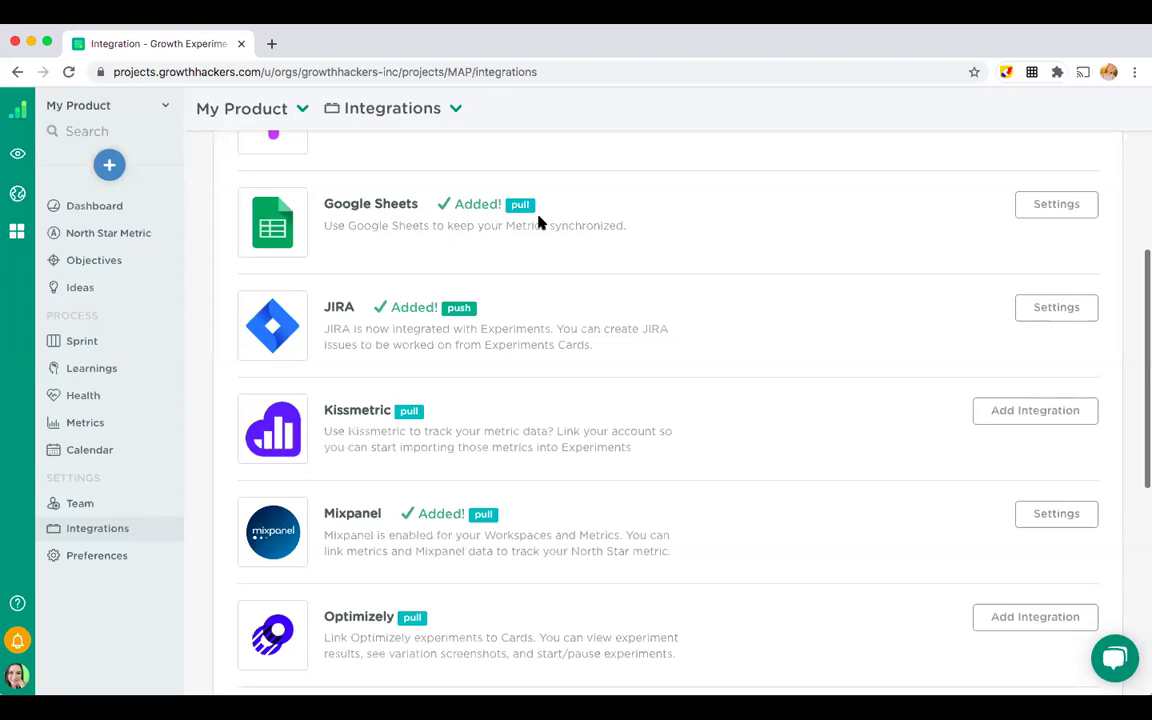
{"action": "scroll", "coordinate": [548, 406], "scroll_direction": "down", "scroll_amount": 3}
{"action": "scroll", "coordinate": [548, 406], "scroll_direction": "up", "scroll_amount": 5}
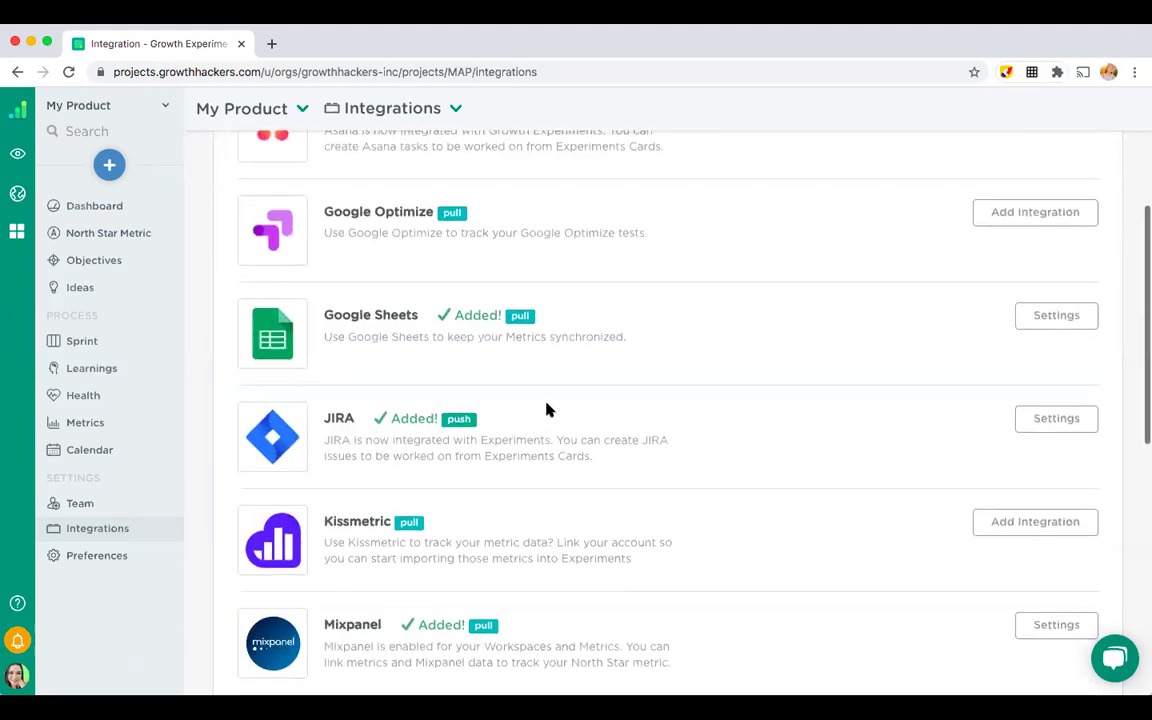
{"action": "scroll", "coordinate": [548, 406], "scroll_direction": "down", "scroll_amount": 5}
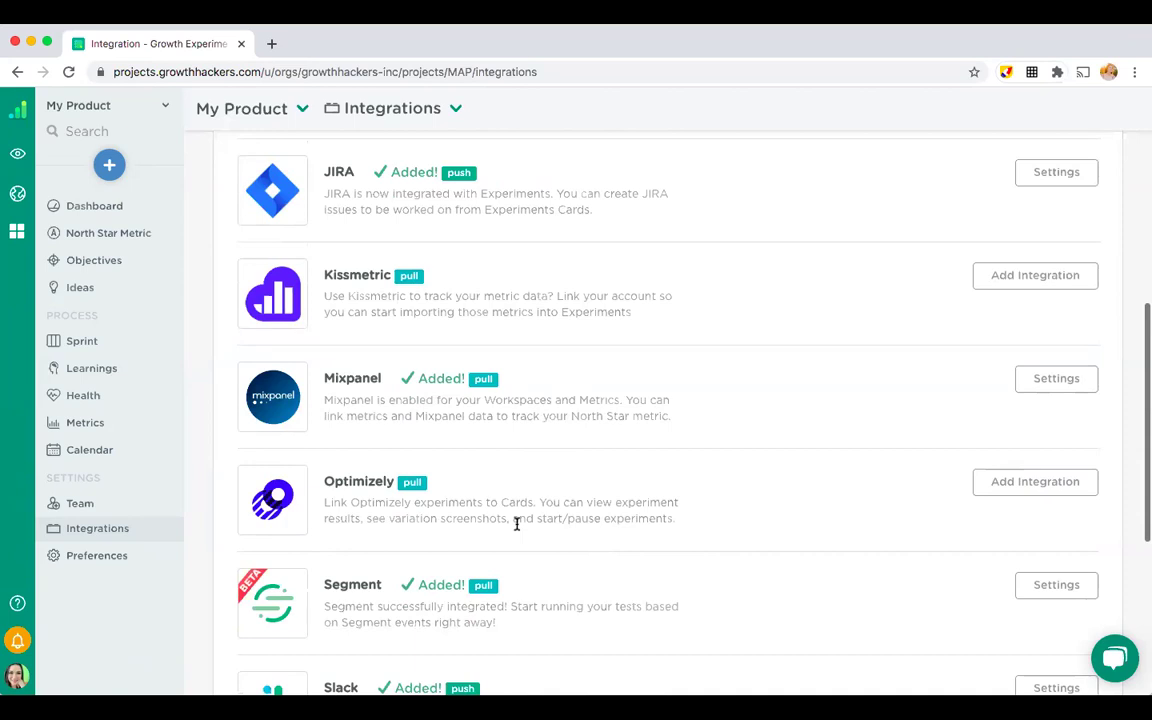
{"action": "scroll", "coordinate": [516, 524], "scroll_direction": "down", "scroll_amount": 2}
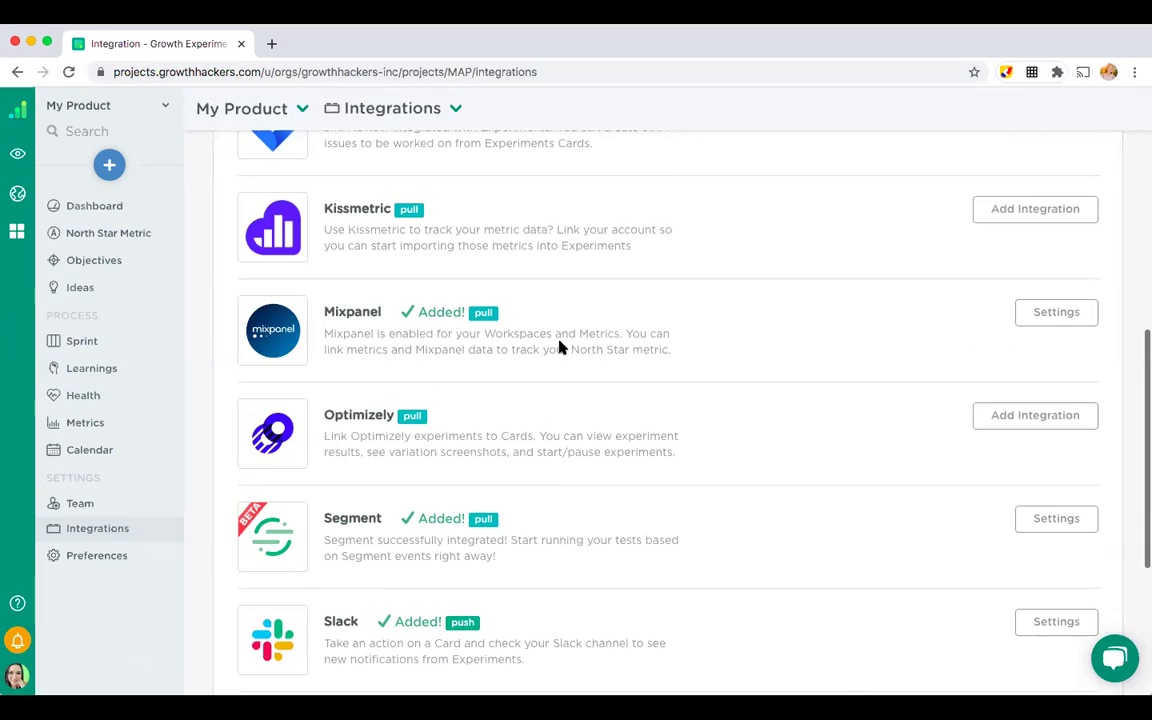
- Glance at the ideas list and review the workspace preferences, including priority scoring, card templates, email notifications and workspace links
{"action": "left_click", "coordinate": [82, 288]}
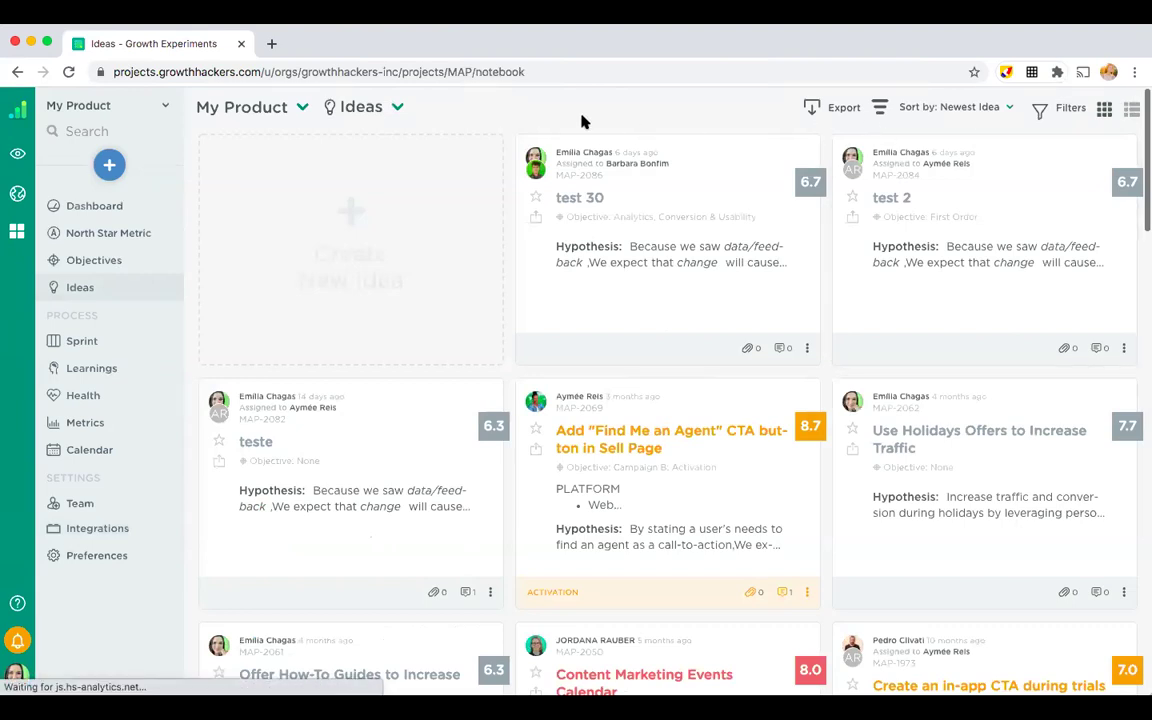
{"action": "left_click", "coordinate": [97, 555]}
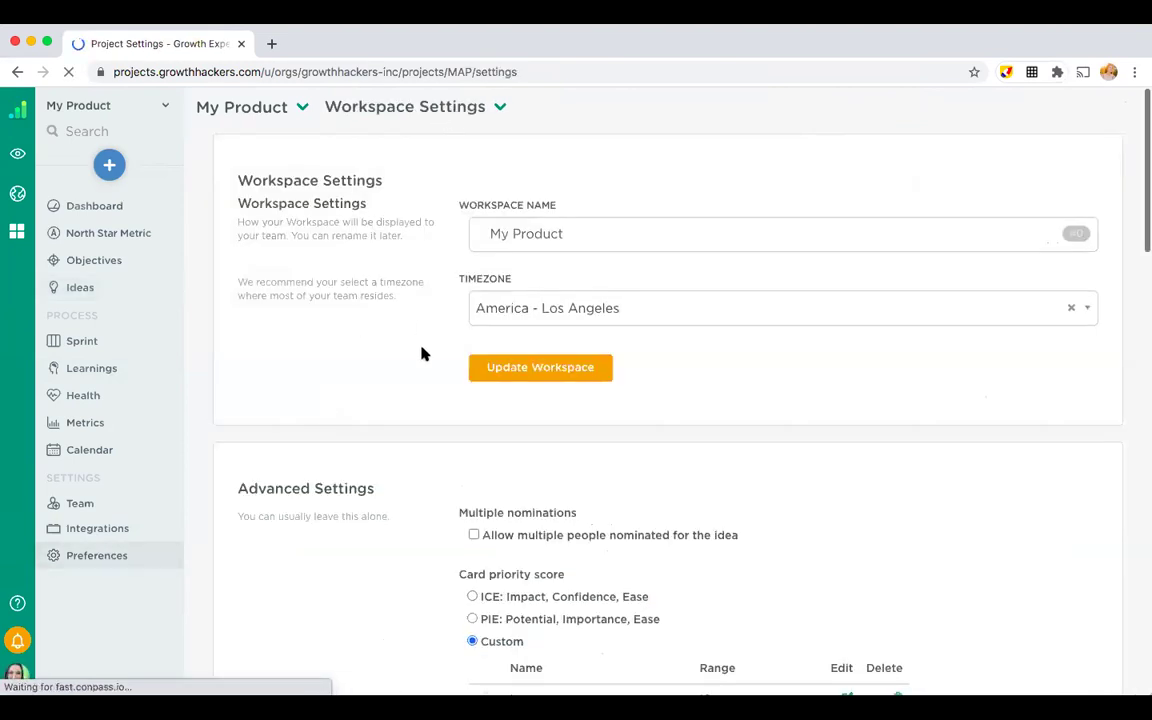
{"action": "scroll", "coordinate": [421, 353], "scroll_direction": "down", "scroll_amount": 8}
{"action": "scroll", "coordinate": [421, 353], "scroll_direction": "down", "scroll_amount": 5}
{"action": "scroll", "coordinate": [421, 353], "scroll_direction": "down", "scroll_amount": 5}
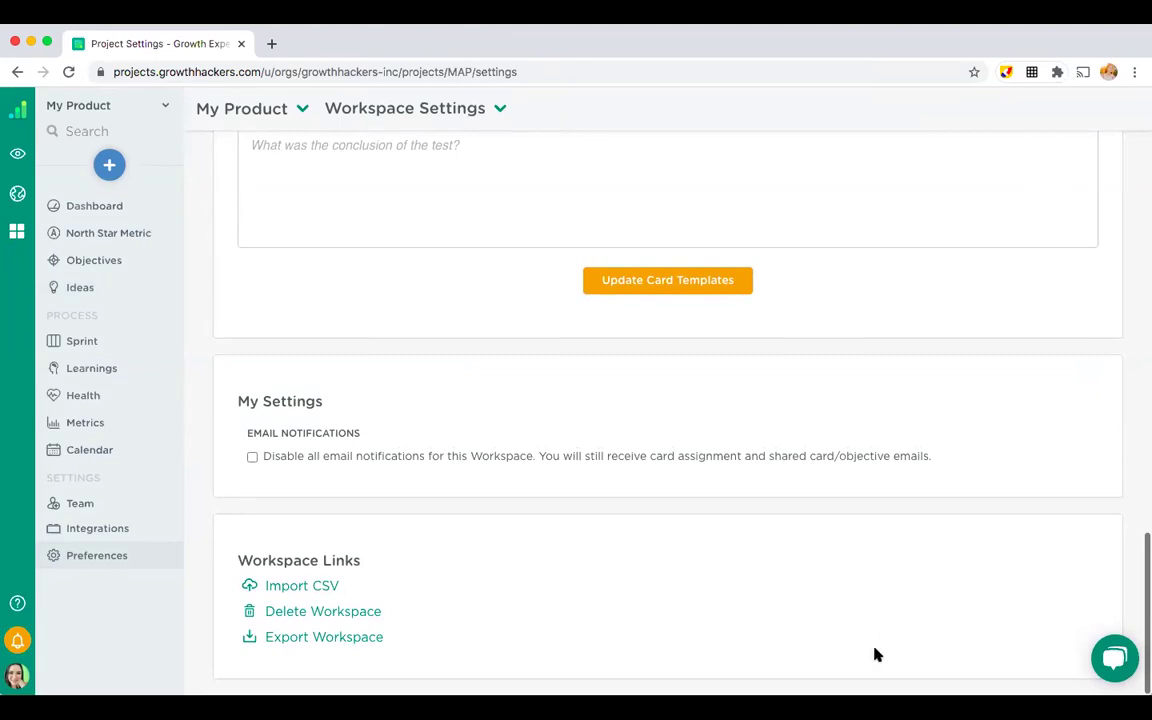
{"action": "scroll", "coordinate": [560, 478], "scroll_direction": "up", "scroll_amount": 5}
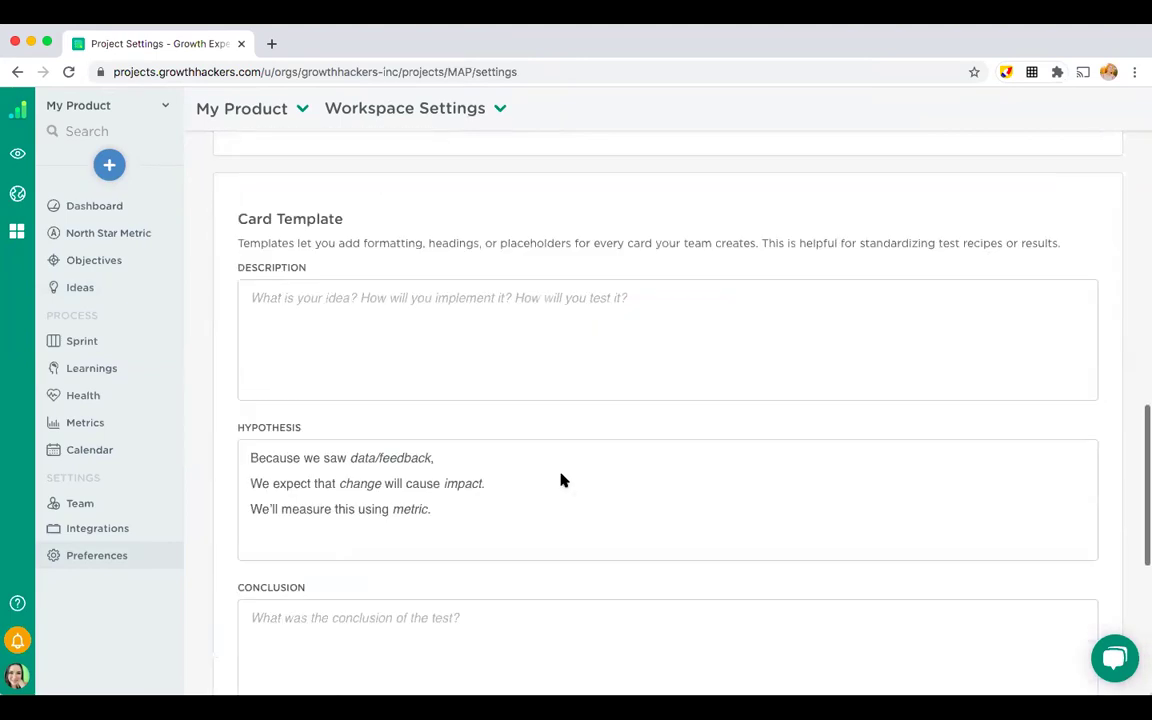
- Start a new idea card from the ideas list and try each growth lever from Acquisition to Revenue, ending on Acquisition
{"action": "left_click", "coordinate": [80, 289]}
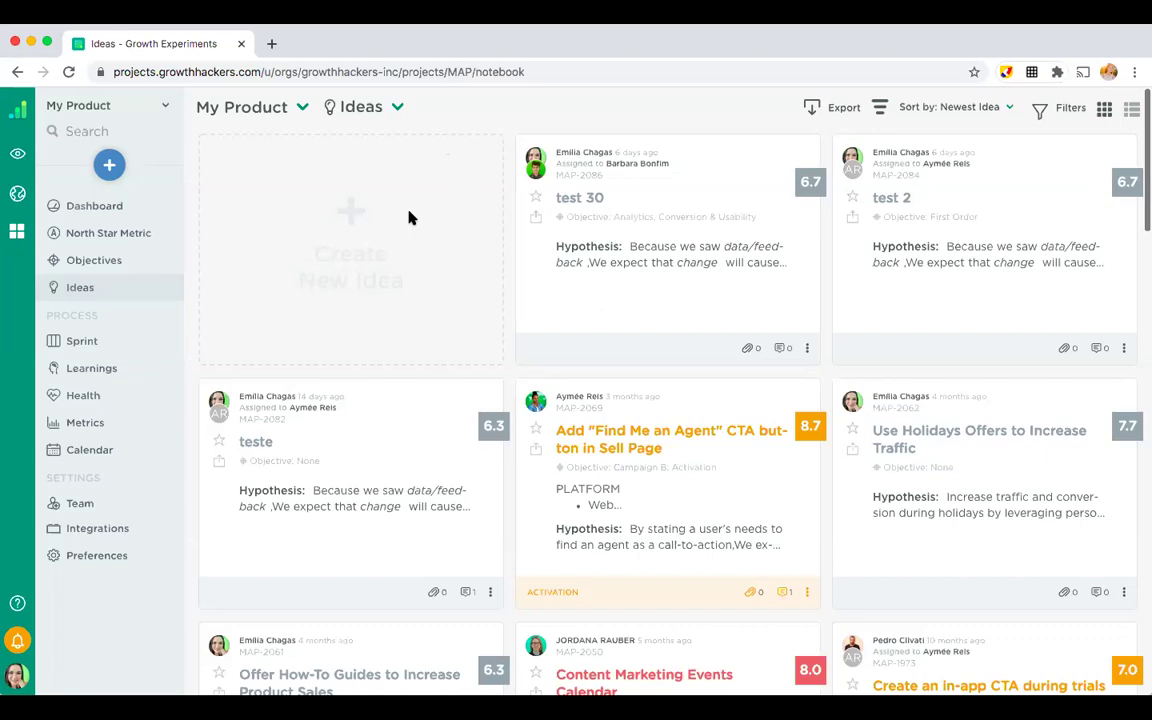
{"action": "left_click", "coordinate": [363, 226]}
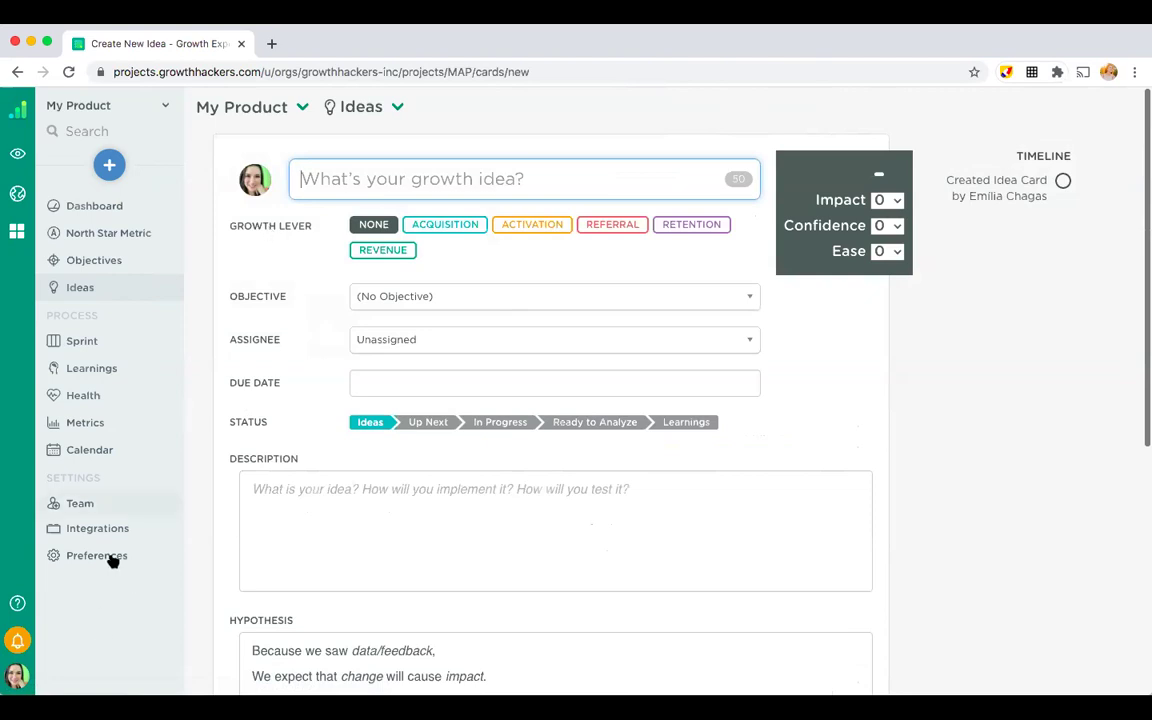
{"action": "left_click", "coordinate": [455, 231]}
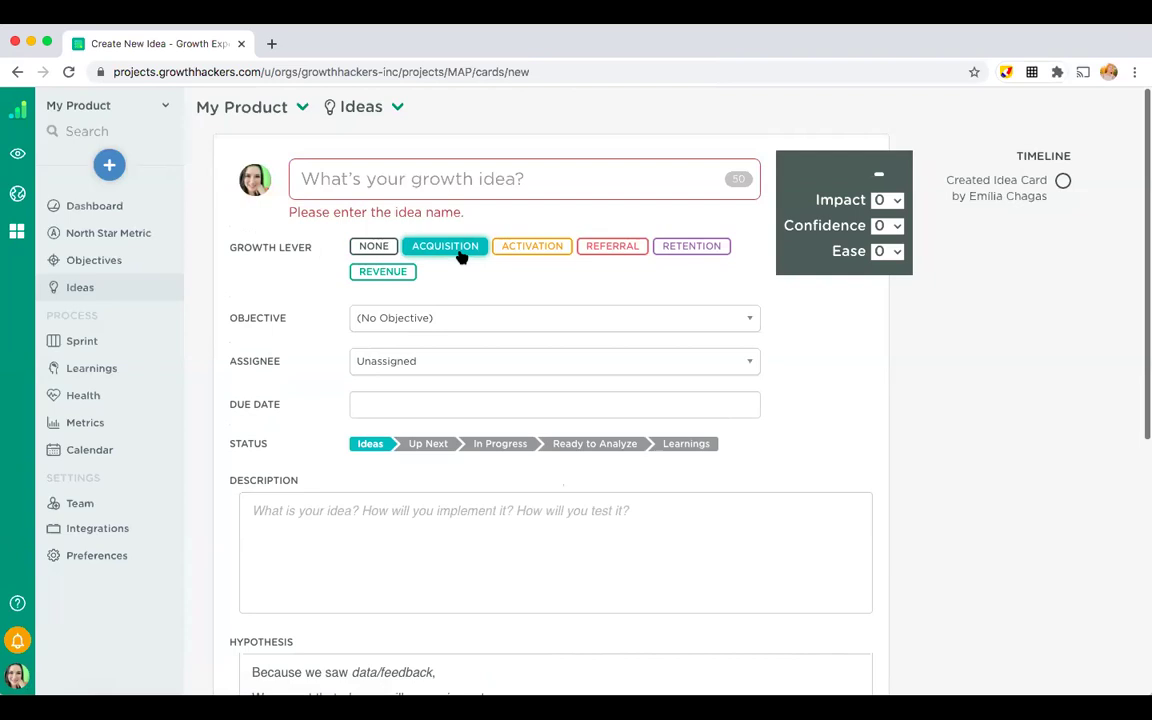
{"action": "left_click", "coordinate": [535, 252]}
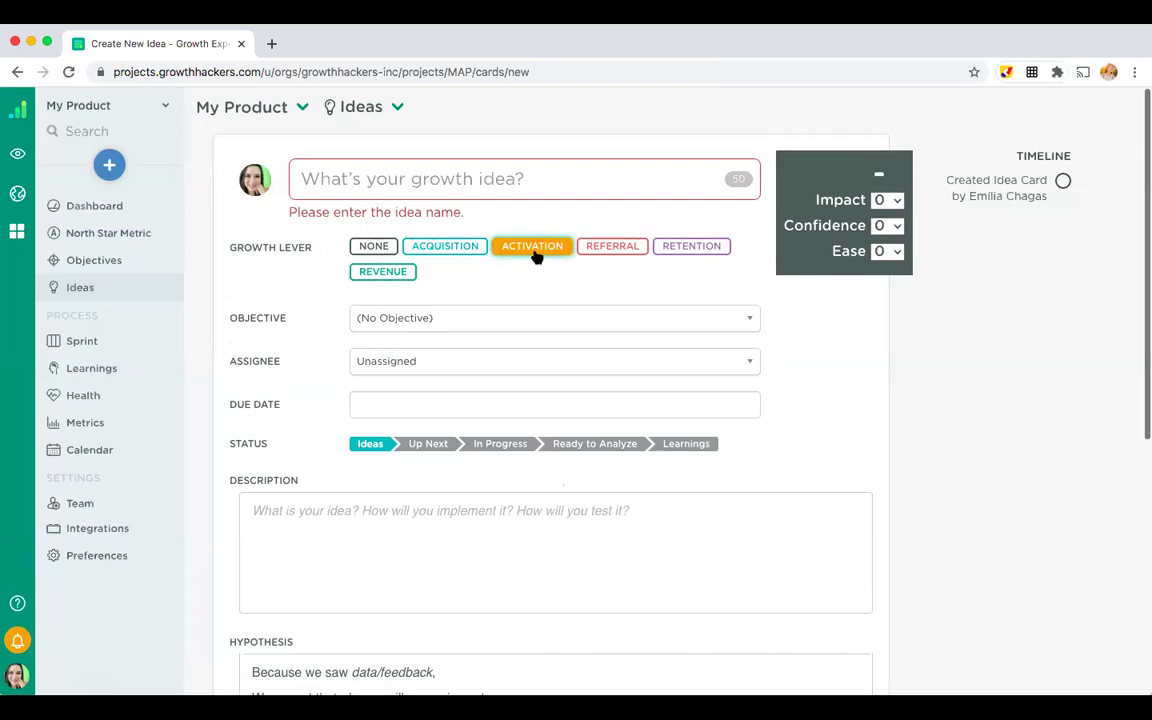
{"action": "left_click", "coordinate": [591, 255]}
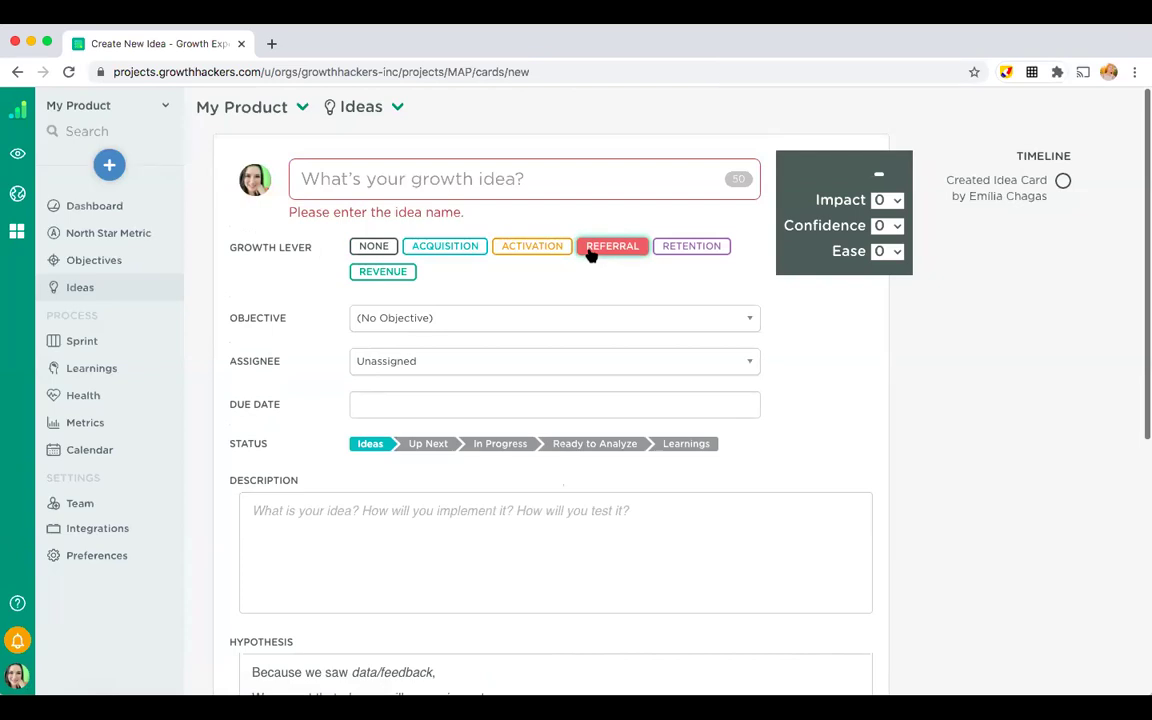
{"action": "left_click", "coordinate": [707, 250]}
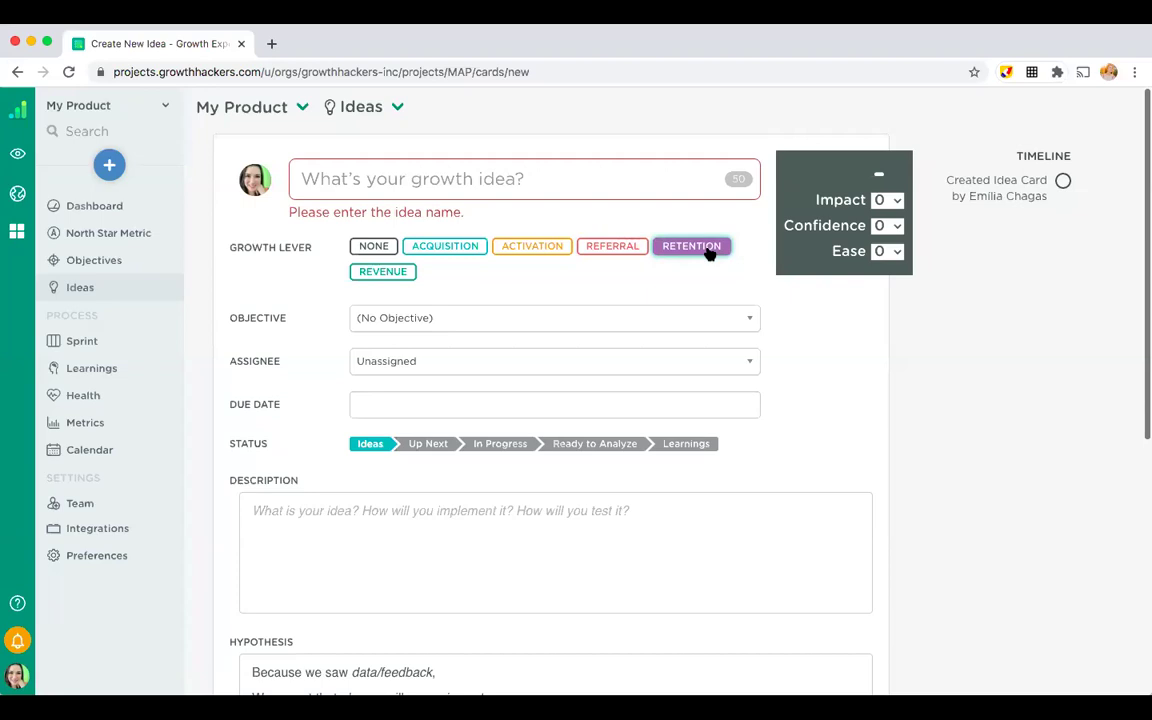
{"action": "left_click", "coordinate": [368, 274]}
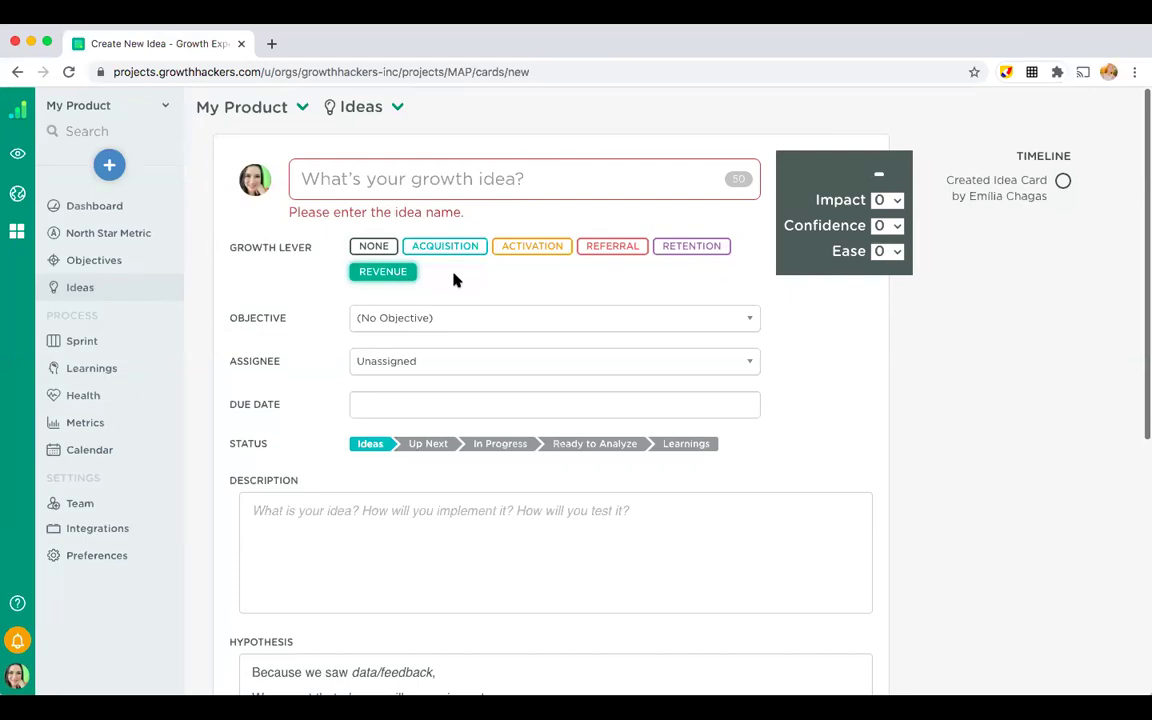
{"action": "left_click", "coordinate": [431, 249]}
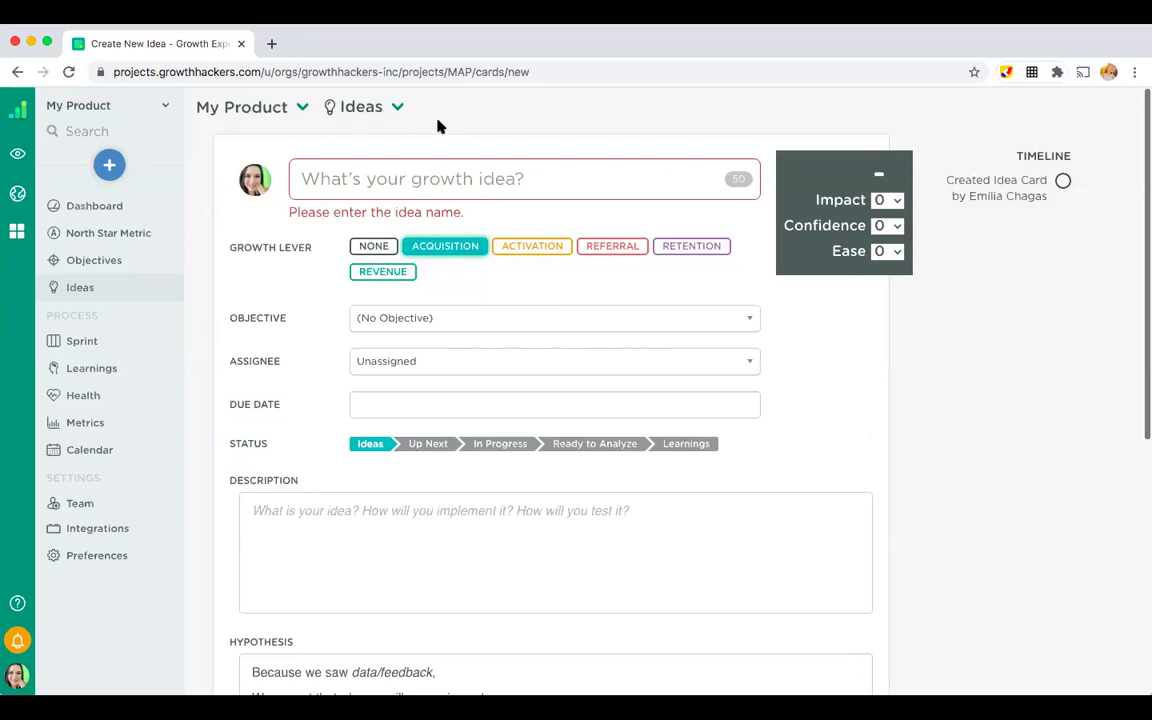
- Revisit the North Star Metric, the objectives list and the workspace dashboard, ending on the ideas list
{"action": "left_click", "coordinate": [114, 235]}
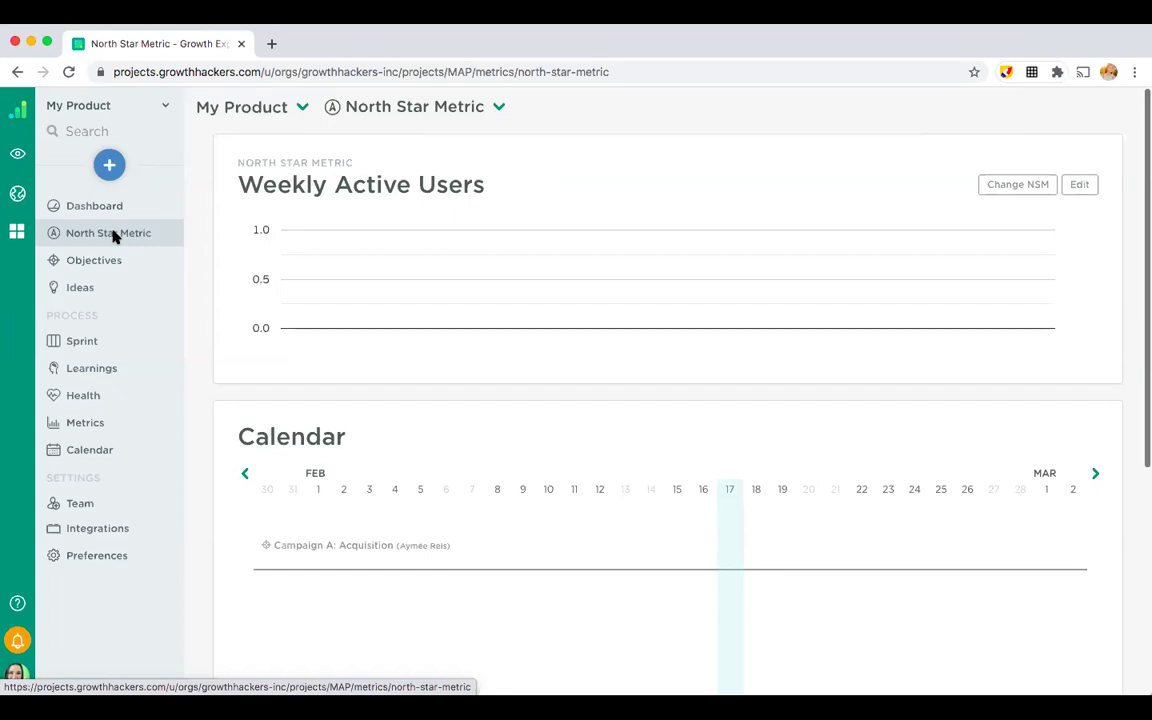
{"action": "left_click", "coordinate": [104, 266]}
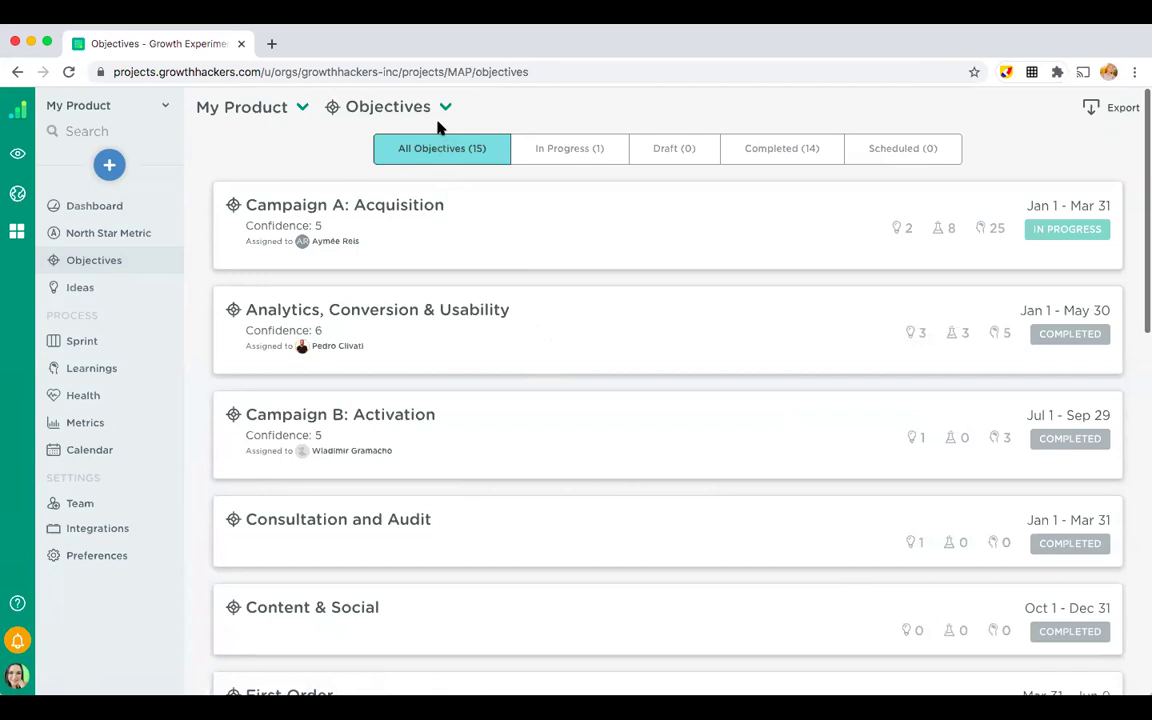
{"action": "left_click", "coordinate": [101, 208]}
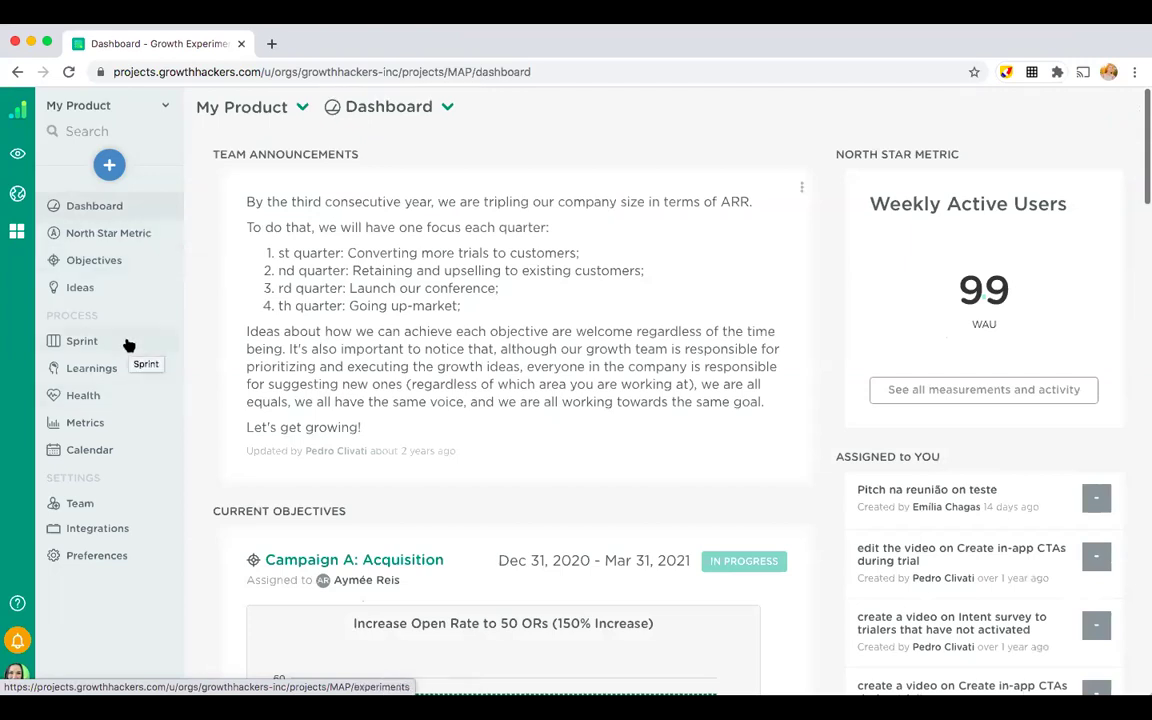
{"action": "left_click", "coordinate": [116, 261]}
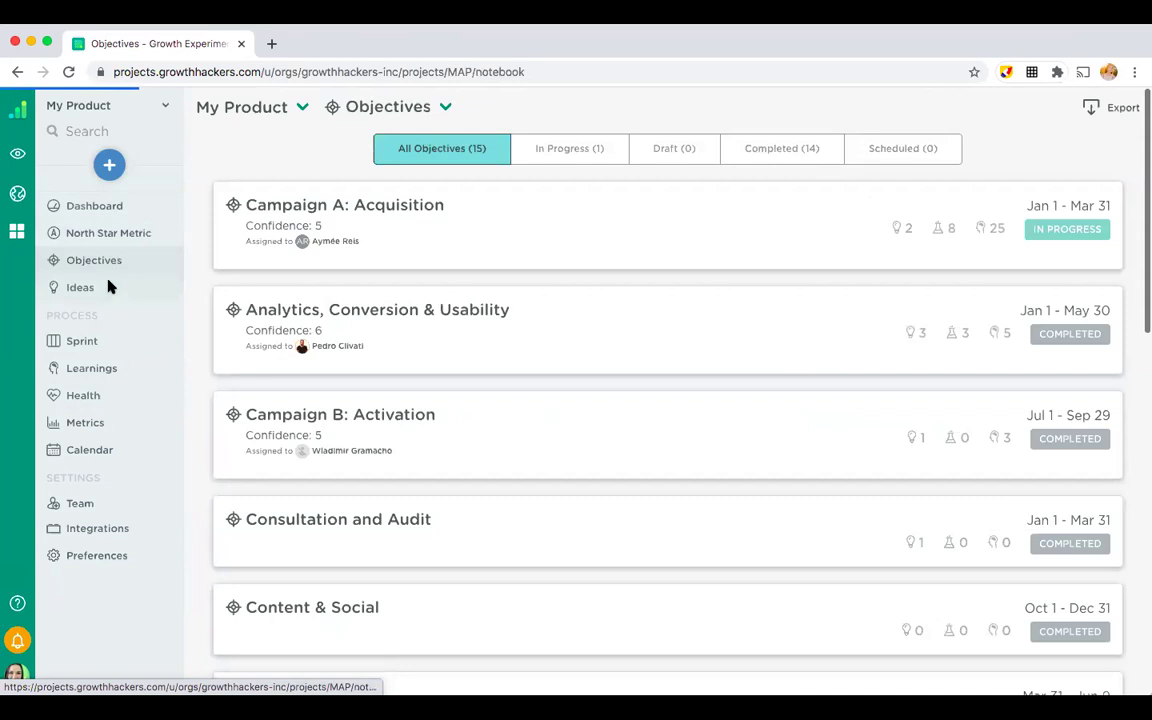
{"action": "left_click", "coordinate": [110, 287]}
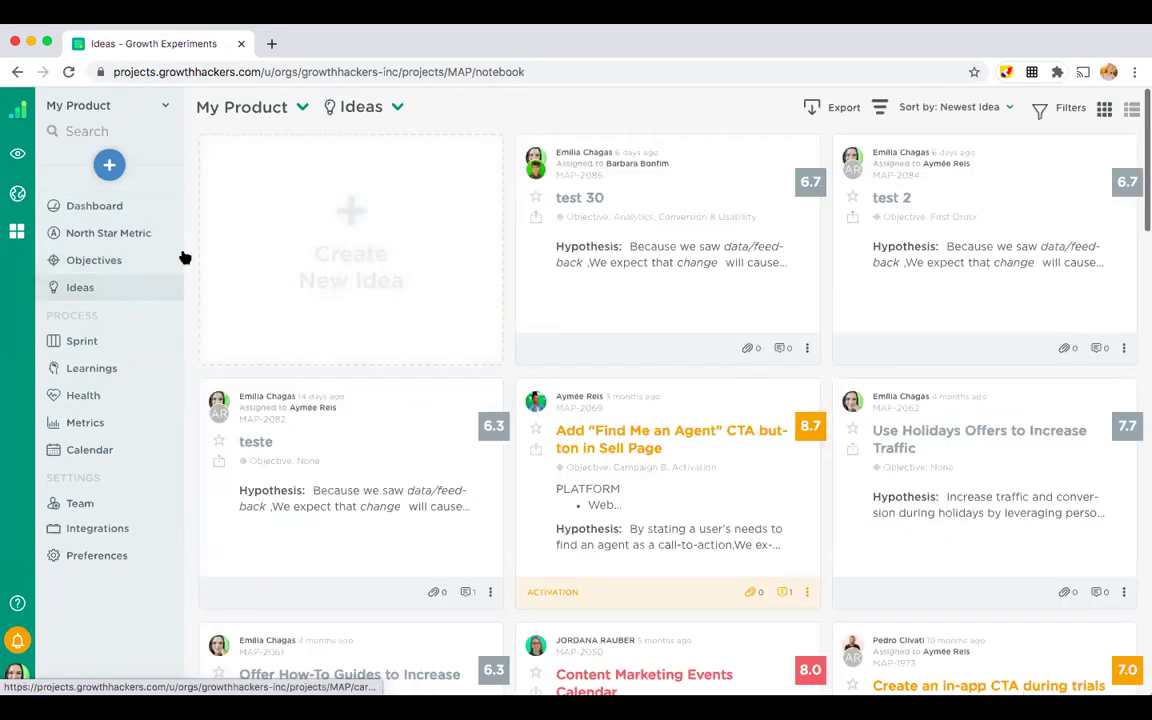